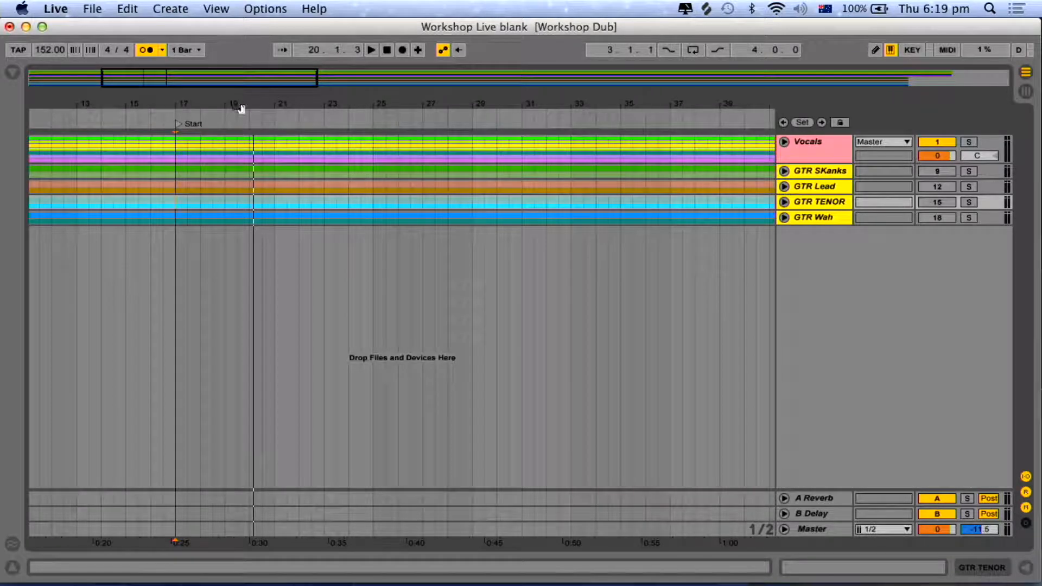
# Play the arrangement from the Start locator at bar 17.
pyautogui.press('space')
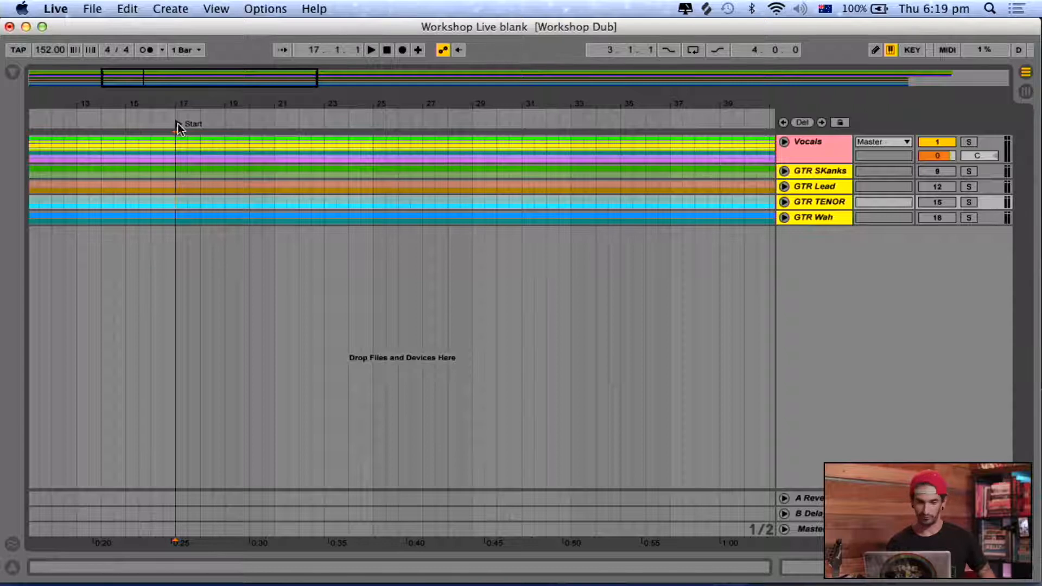
pyautogui.press('space')
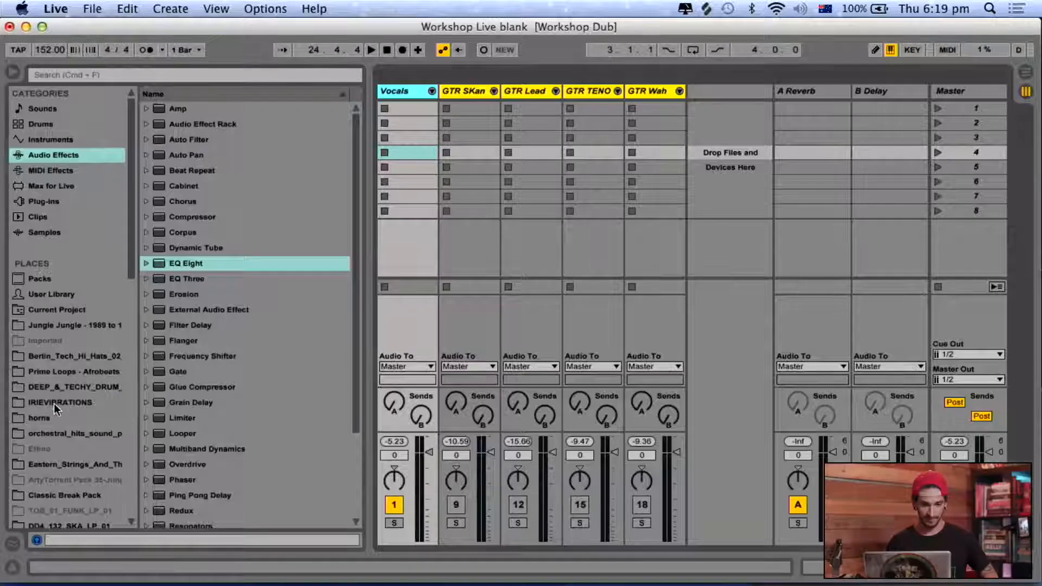
# Open the IRIE_HAT_LPS folder in IRIEVIBRATIONS and preview the loops IRIE_76_Hats.wav and IRIE_75_Hats.wav.
pyautogui.click(54, 402)
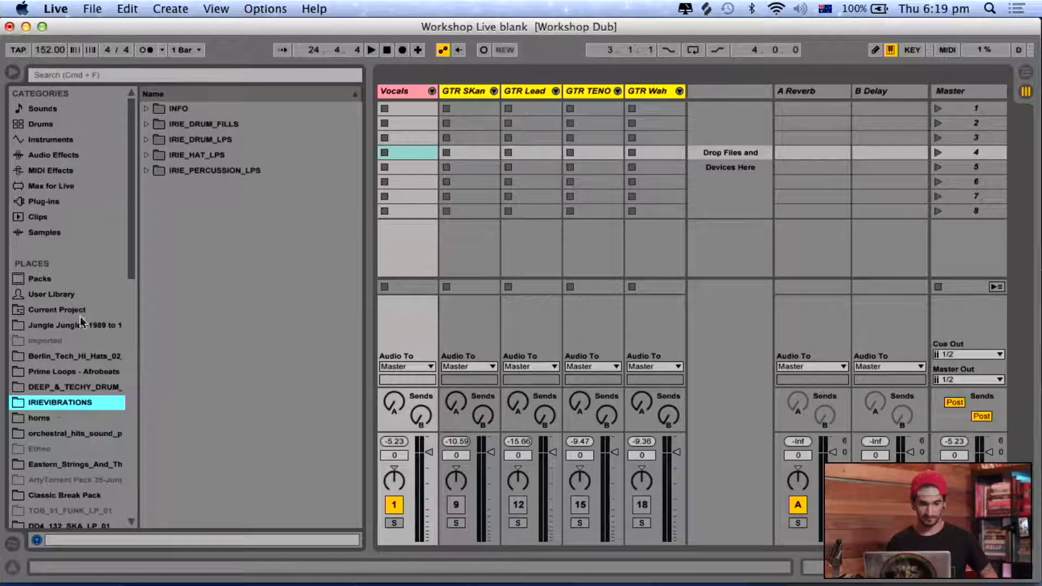
pyautogui.click(146, 156)
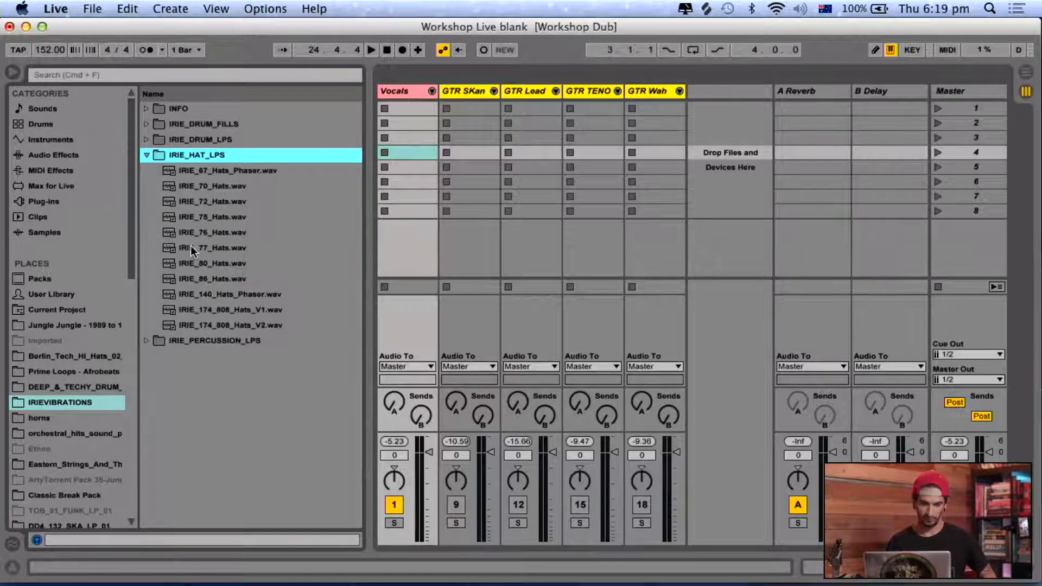
pyautogui.click(221, 234)
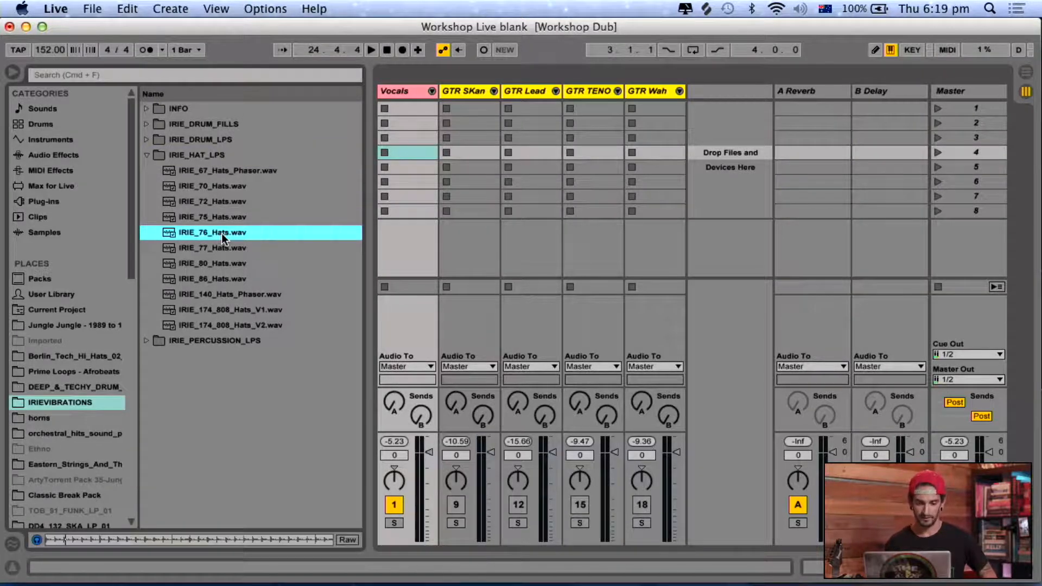
pyautogui.press('Up')
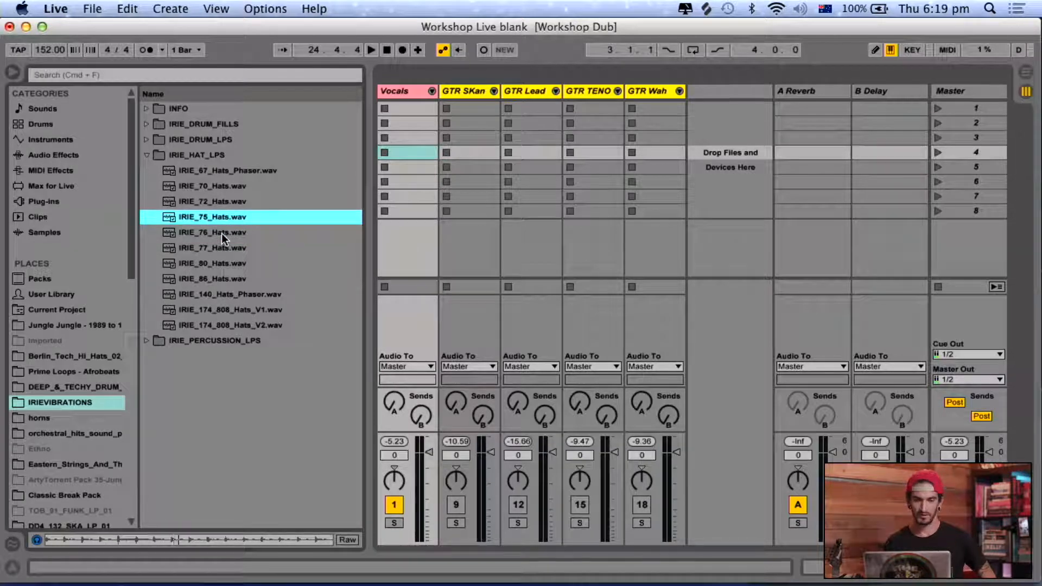
# Add an audio track named hat, place IRIE_75_Hats.wav in its first clip slot and launch the clip.
pyautogui.press('super+t')
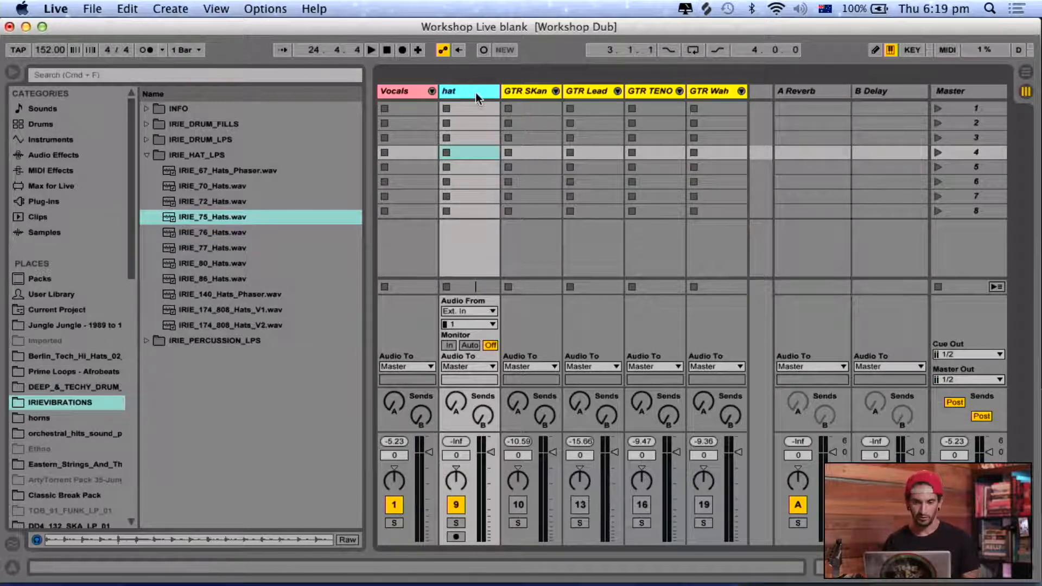
pyautogui.moveTo(221, 220); pyautogui.dragTo(448, 114)
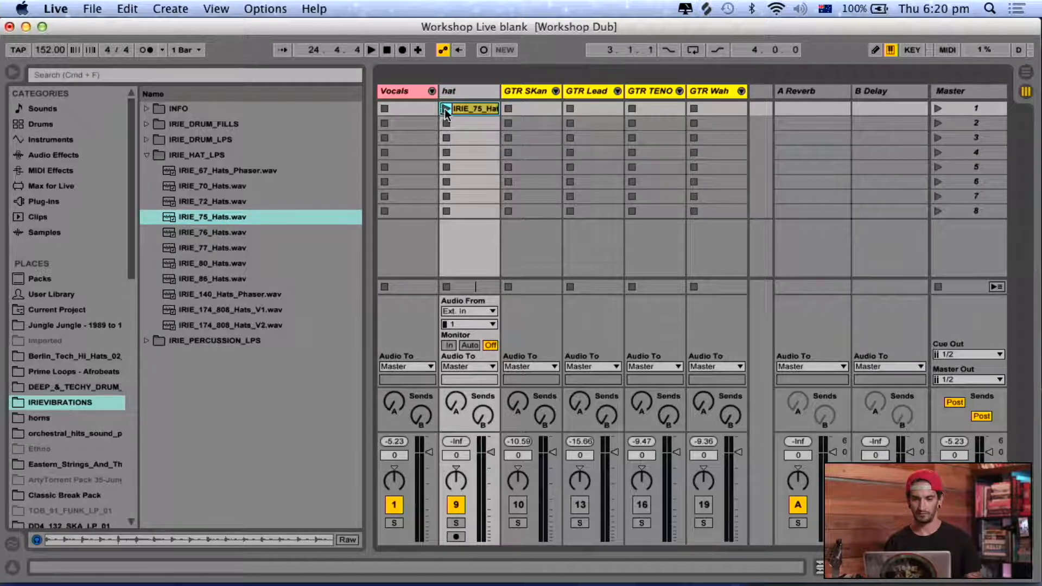
pyautogui.click(444, 109)
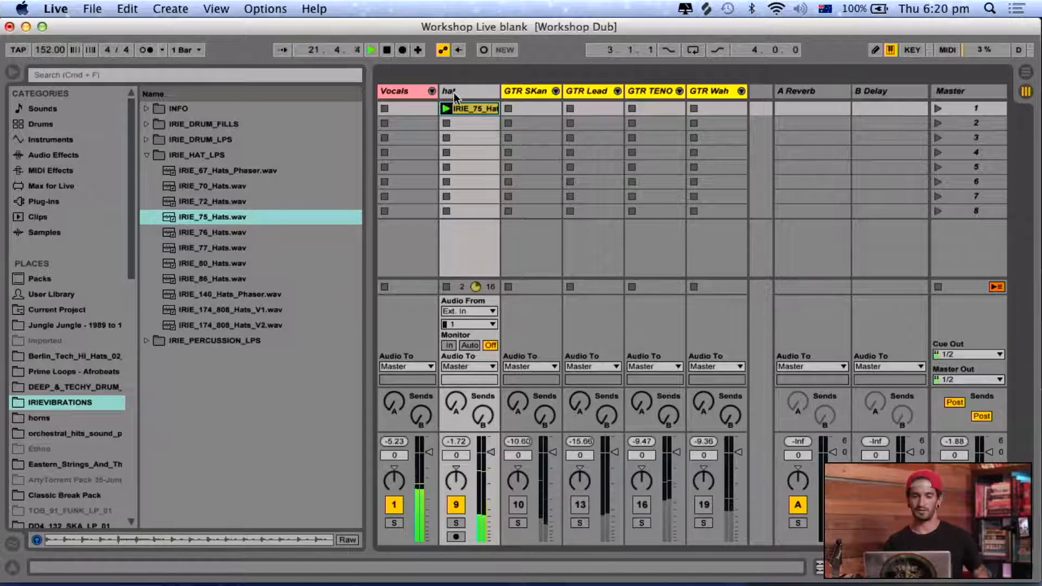
# Insert a MIDI track after the hat track and load an empty Drum Rack onto it.
pyautogui.click(454, 92)
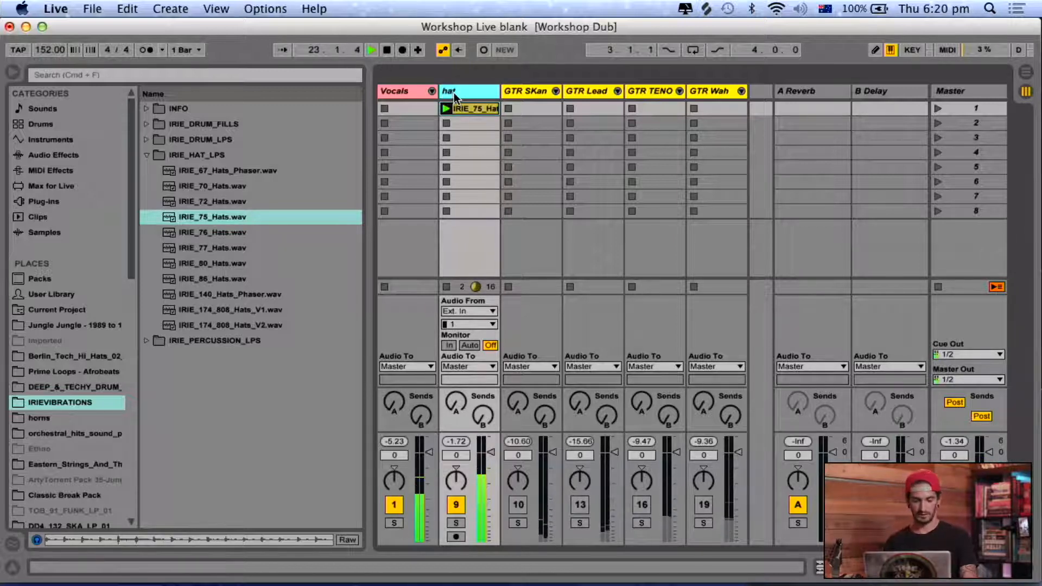
pyautogui.press('super+shift+t')
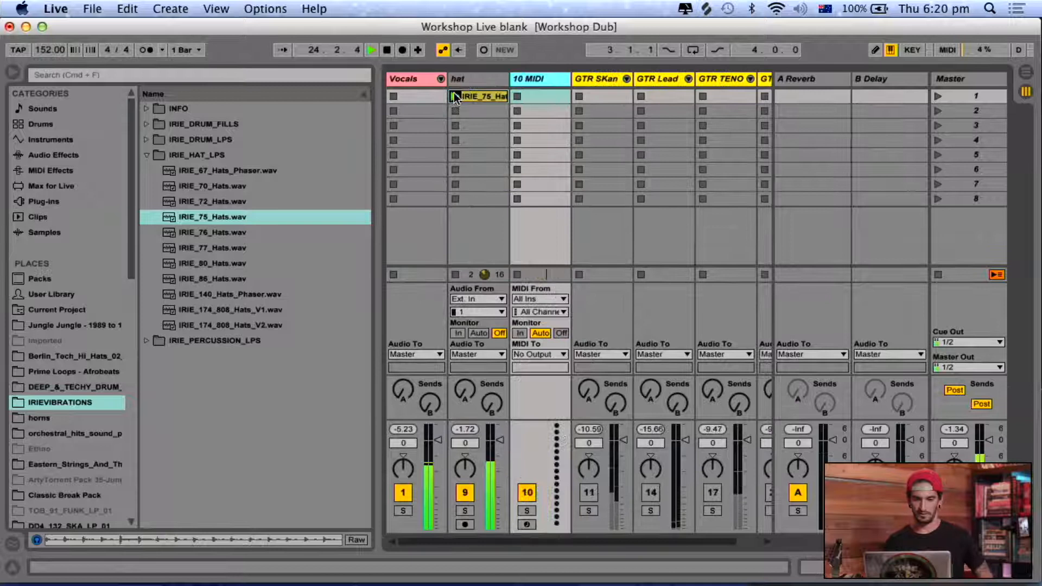
pyautogui.click(52, 125)
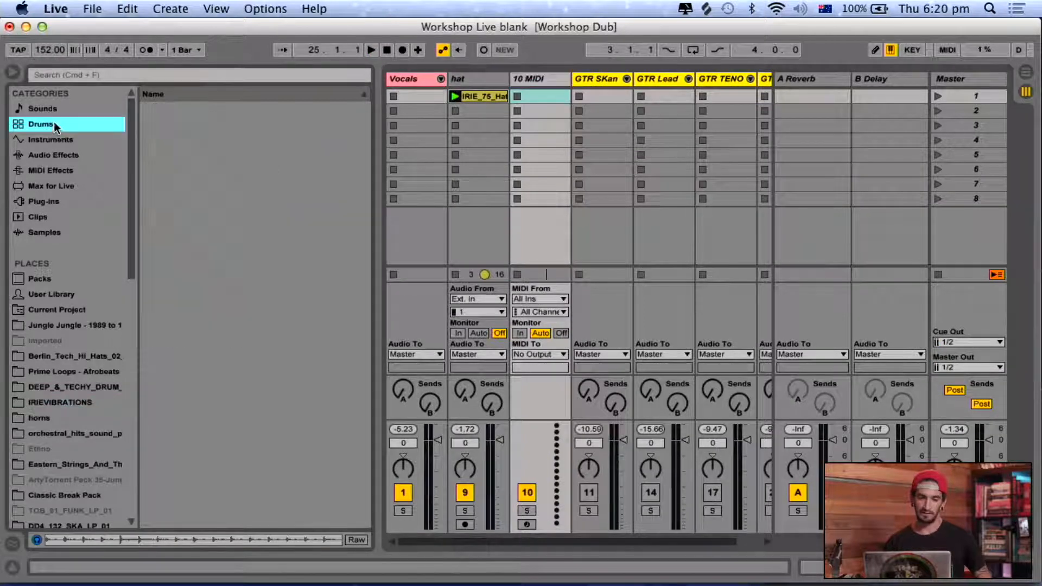
pyautogui.click(527, 81)
pyautogui.doubleClick(161, 125)
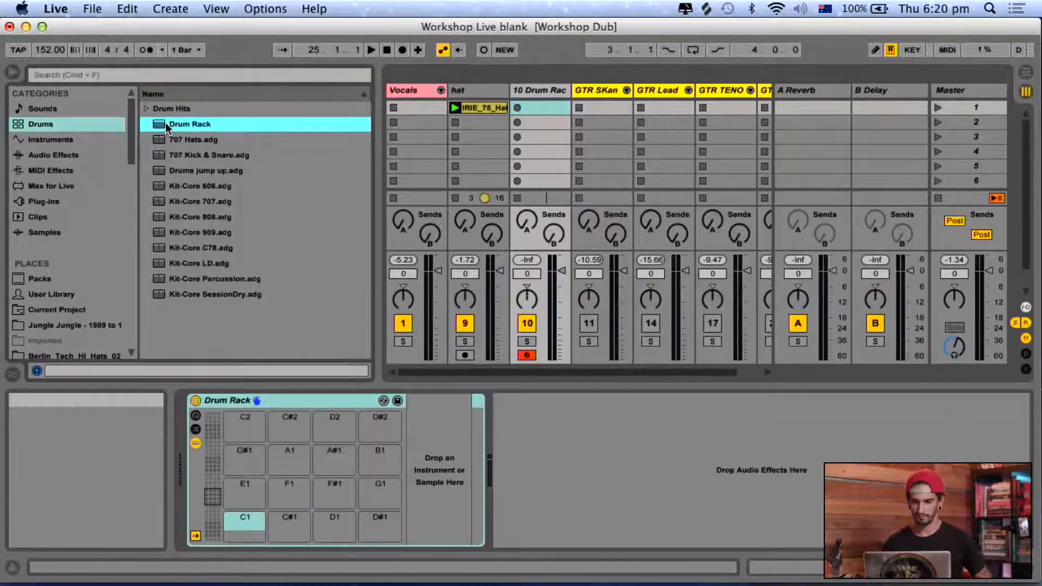
# Switch to Splice, preview the top two recently added Chocolate Water samples, and load the first onto Drum Rack pad C1 and the second onto C#1.
pyautogui.click(708, 9)
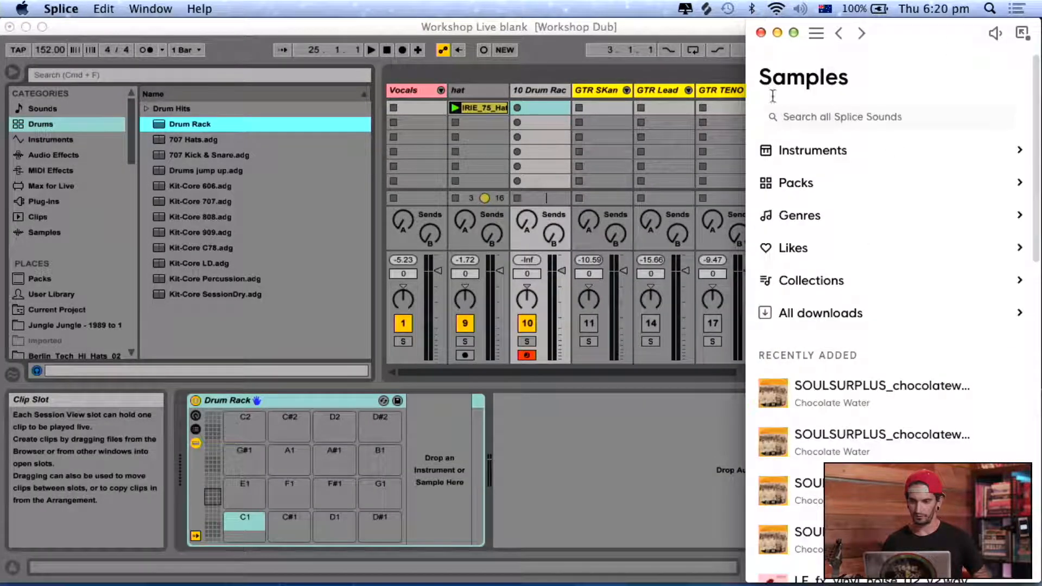
pyautogui.scroll(-3, 840, 445)
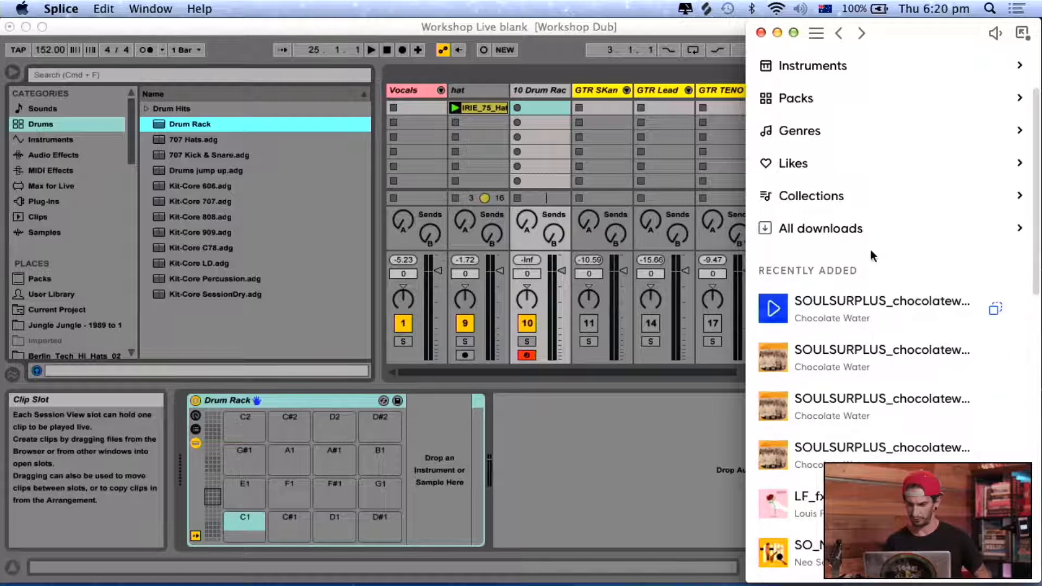
pyautogui.click(776, 367)
pyautogui.click(776, 313)
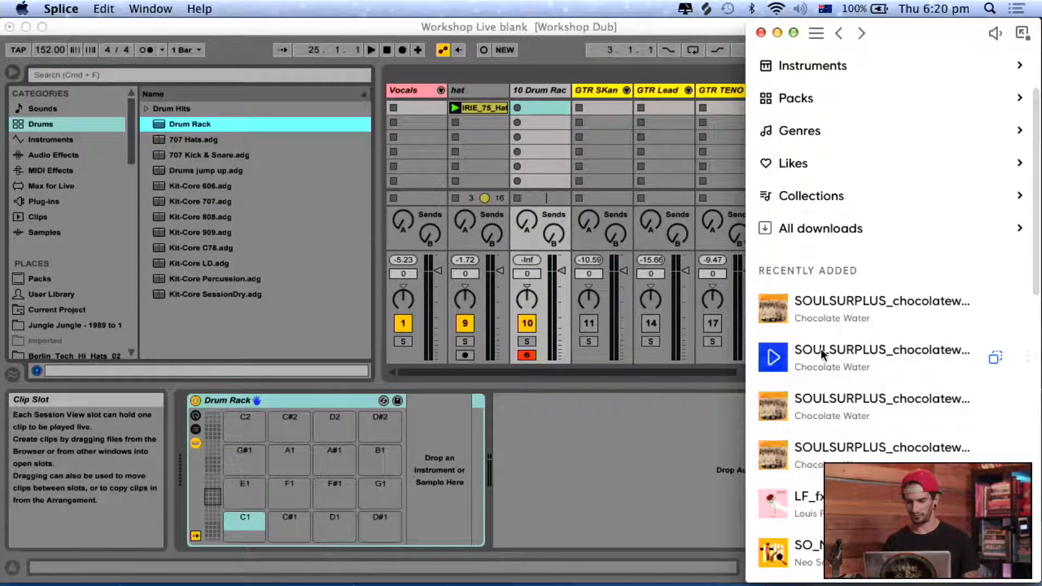
pyautogui.moveTo(826, 354); pyautogui.dragTo(290, 527)
pyautogui.moveTo(870, 307); pyautogui.dragTo(245, 524)
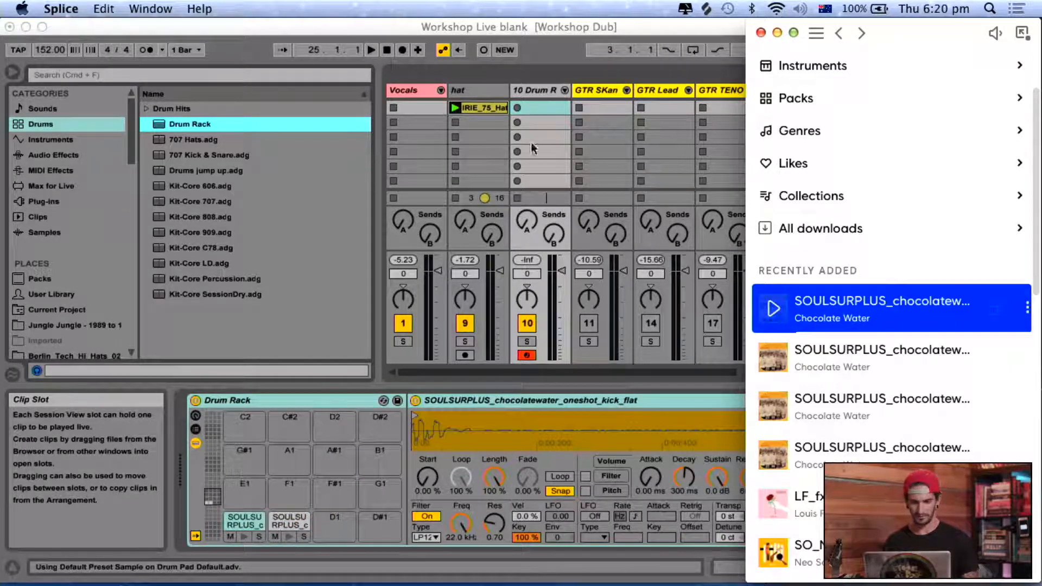
# Create a two-bar looping MIDI clip in the Drum Rack track's first slot, launch it and add a C1 note at 1.3.
pyautogui.click(542, 105)
pyautogui.doubleClick(543, 105)
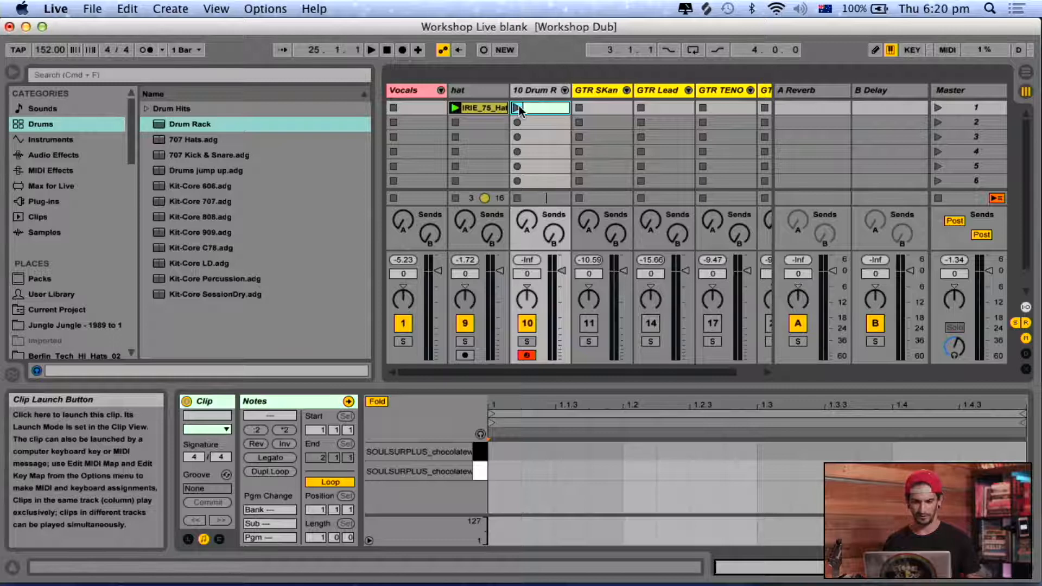
pyautogui.click(518, 107)
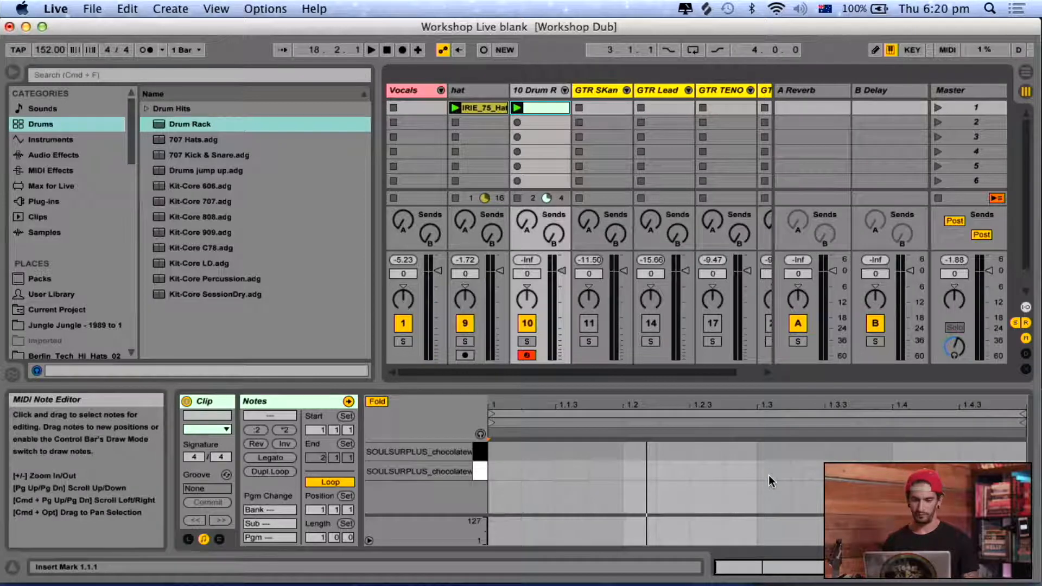
pyautogui.doubleClick(778, 472)
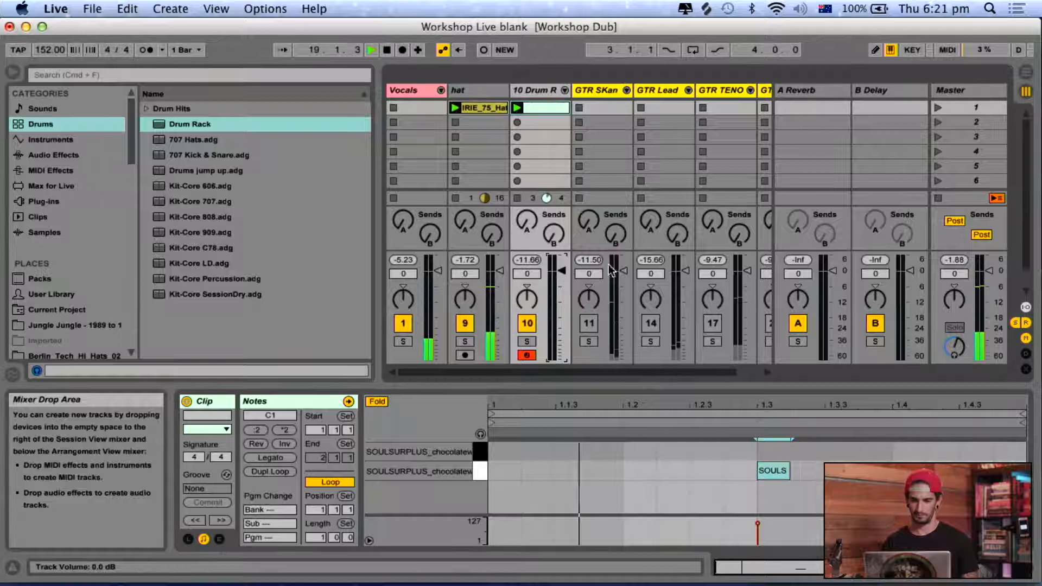
pyautogui.moveTo(1037, 406); pyautogui.dragTo(960, 407)
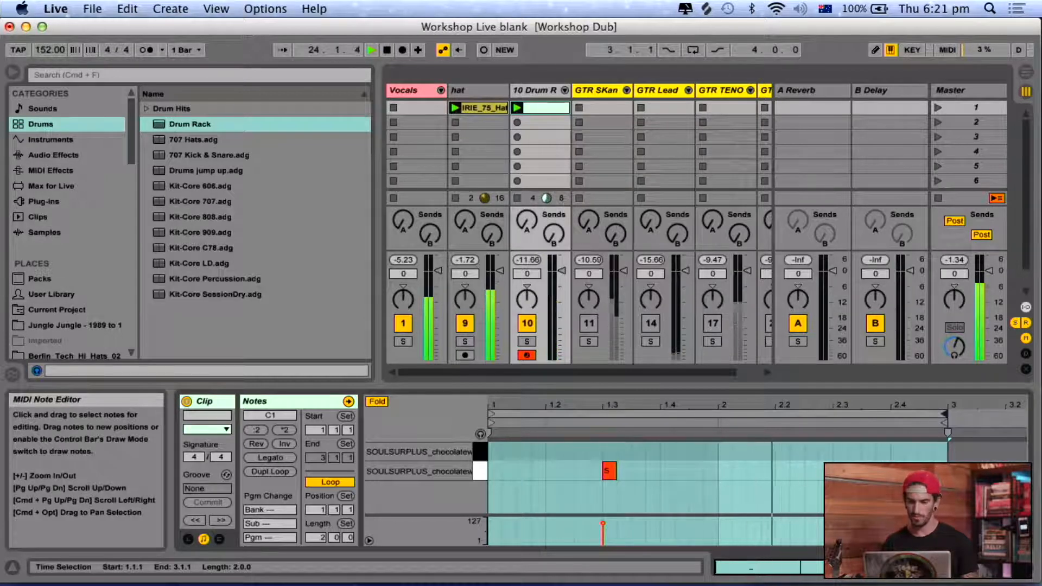
# Add a C1 note at 2.3 and C#1 notes at 1.1 and 2.3, and rename the Drum Rack track as kick.
pyautogui.doubleClick(840, 471)
pyautogui.doubleClick(492, 453)
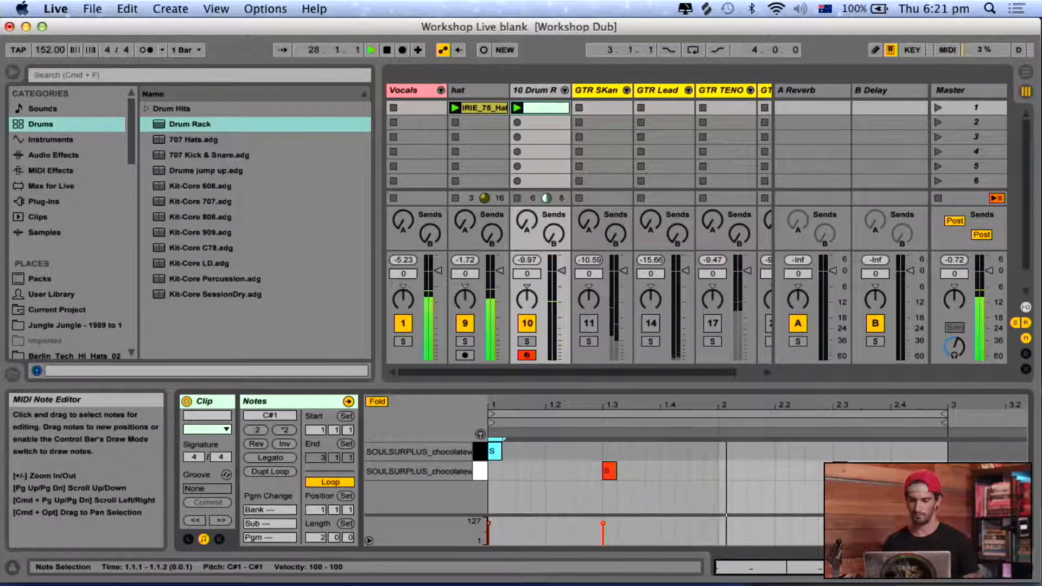
pyautogui.doubleClick(839, 451)
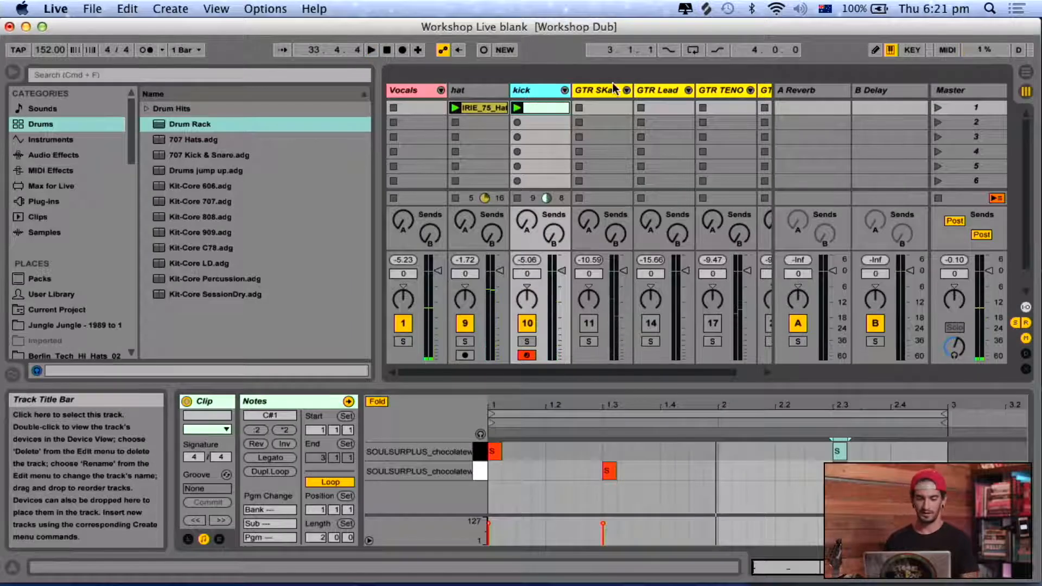
# Insert a MIDI track after the kick track and search the Splice samples for "rim".
pyautogui.press('shift+super+t')
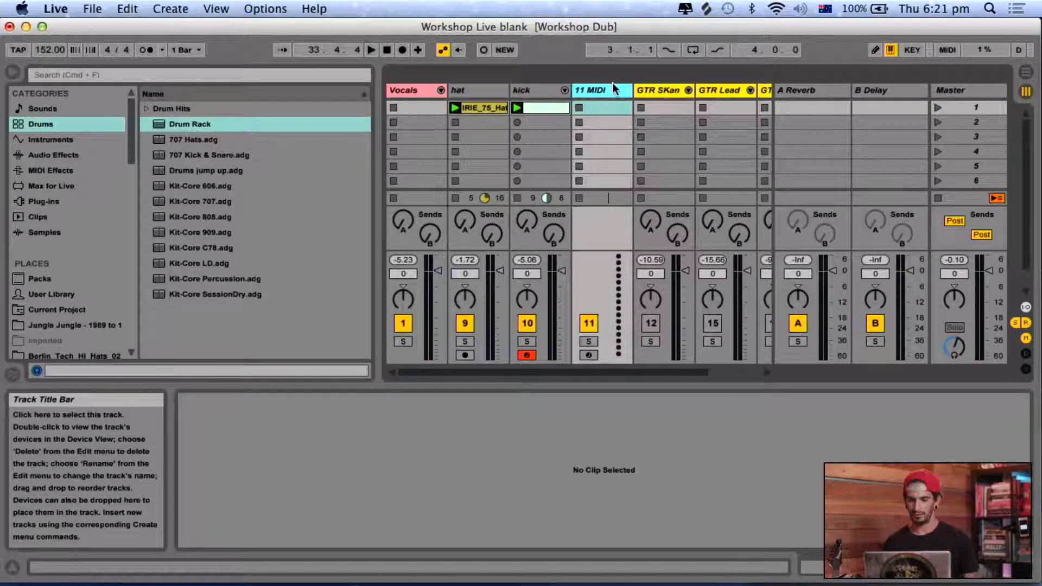
pyautogui.click(706, 9)
pyautogui.click(904, 117)
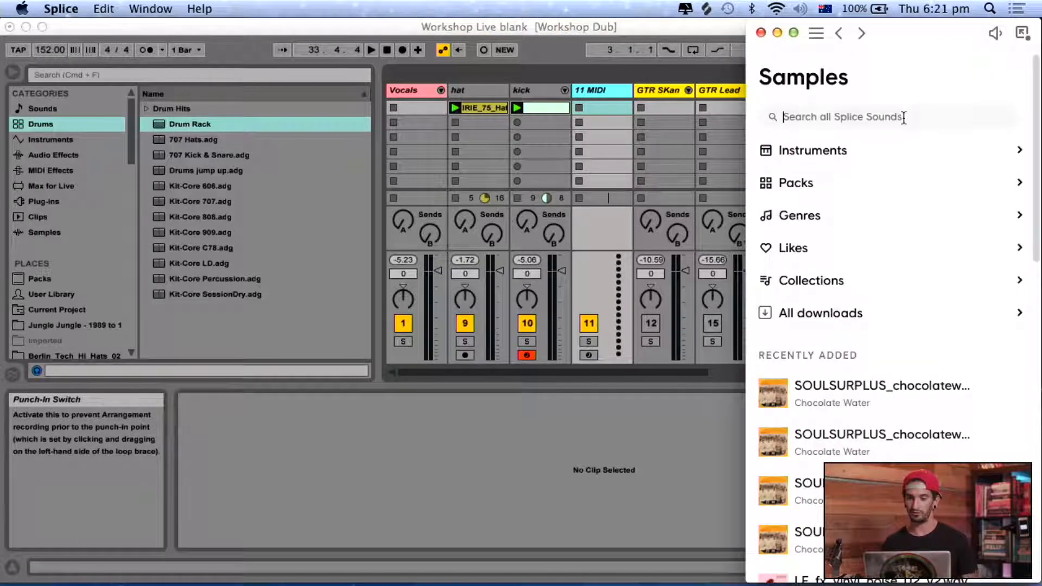
pyautogui.write('rim')
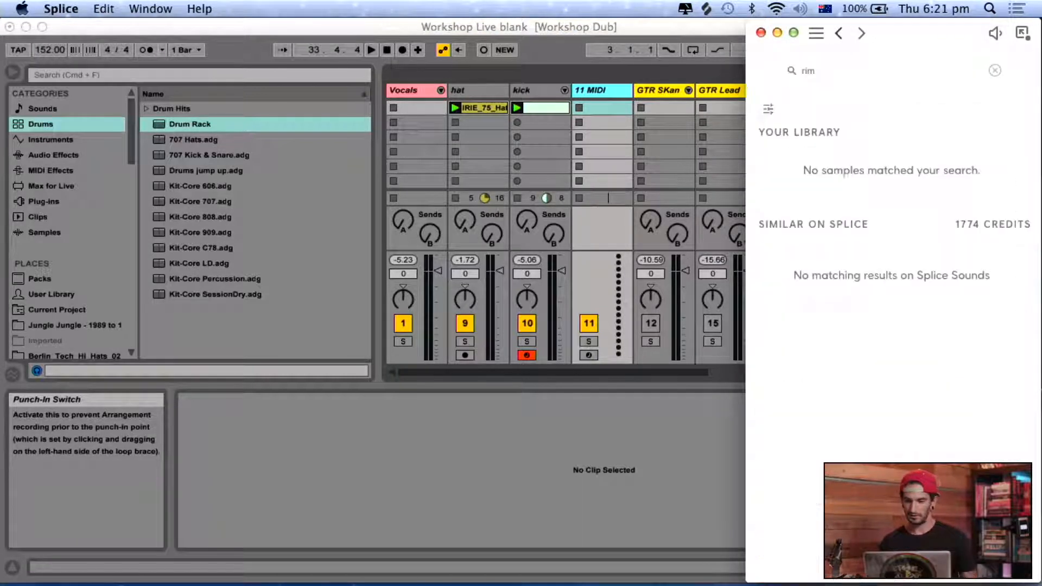
# Preview the first five library samples in the rim search, including the first two SARZ rimshot one-shots.
pyautogui.click(780, 166)
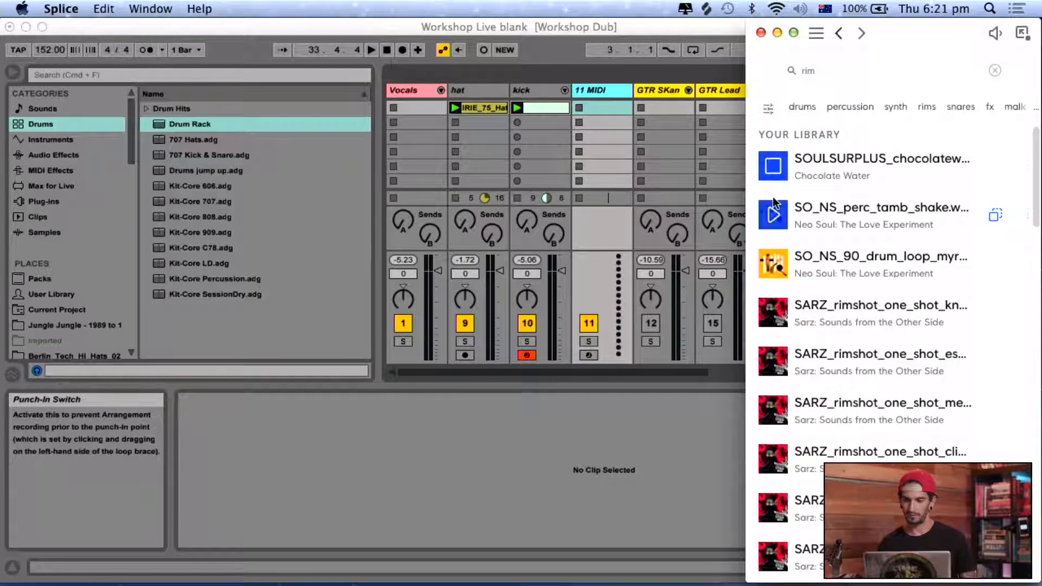
pyautogui.click(775, 216)
pyautogui.click(780, 271)
pyautogui.click(781, 315)
pyautogui.click(779, 361)
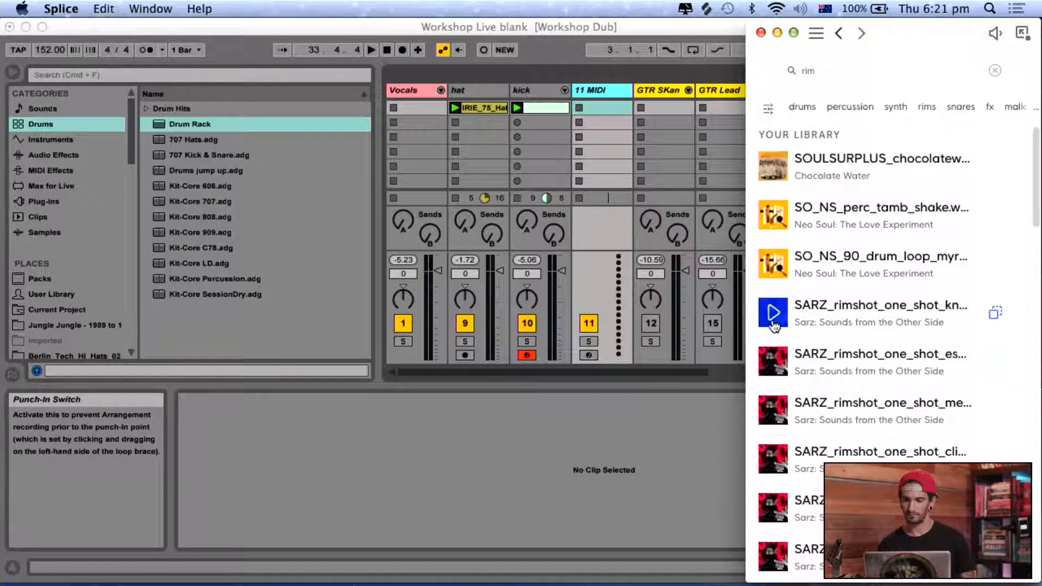
# Rename the new MIDI track as snares and load an empty Drum Rack onto it.
pyautogui.click(582, 88)
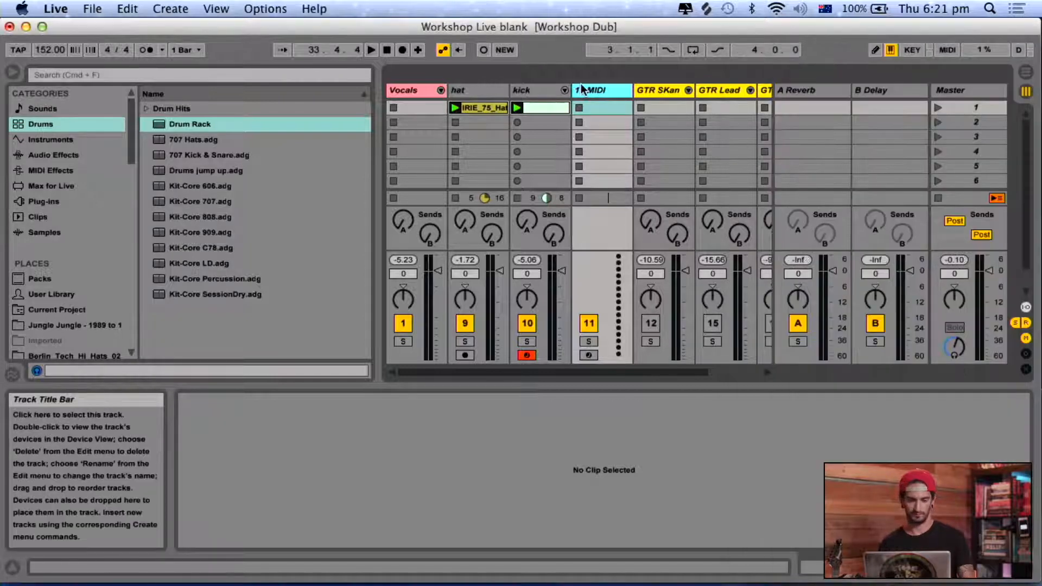
pyautogui.press('super+r')
pyautogui.write('sn')
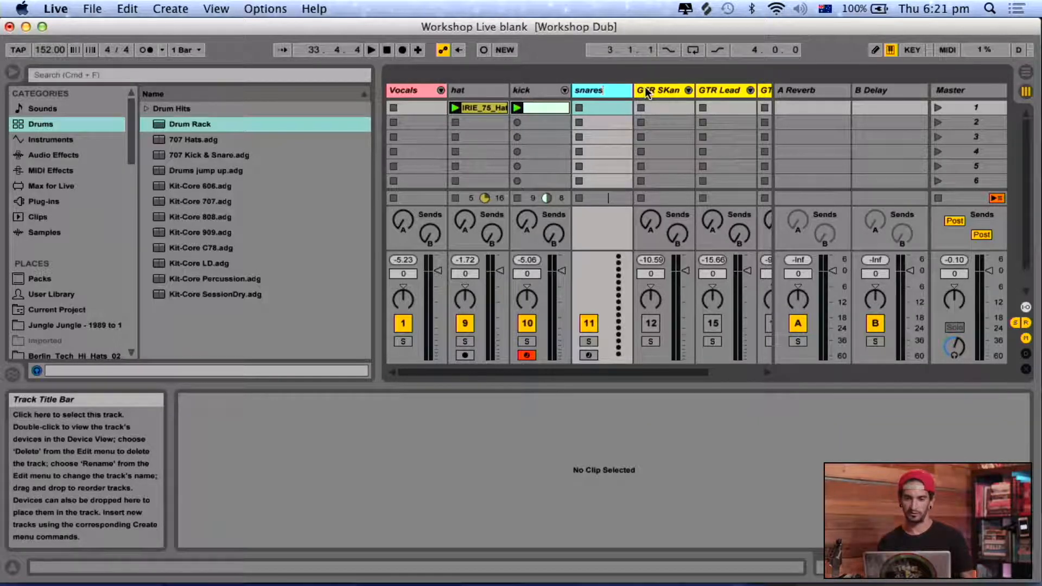
pyautogui.doubleClick(236, 124)
# Load the Splice sample SARZ_rimshot_one_shot_es… onto pad C1 and launch a new one-bar snares clip with a C1 note at 1.3.
pyautogui.click(706, 9)
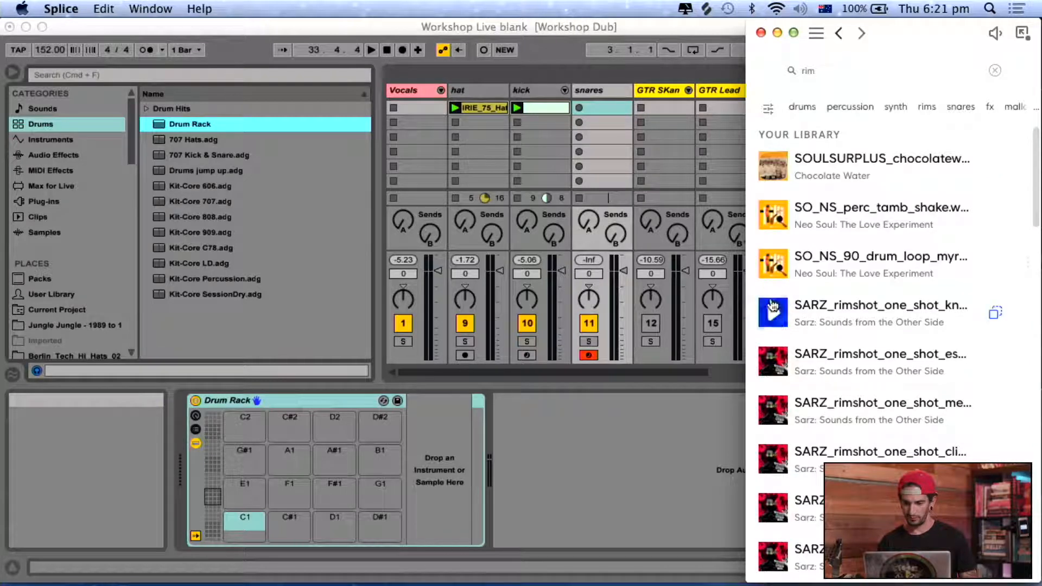
pyautogui.moveTo(800, 371); pyautogui.dragTo(265, 496)
pyautogui.doubleClick(620, 107)
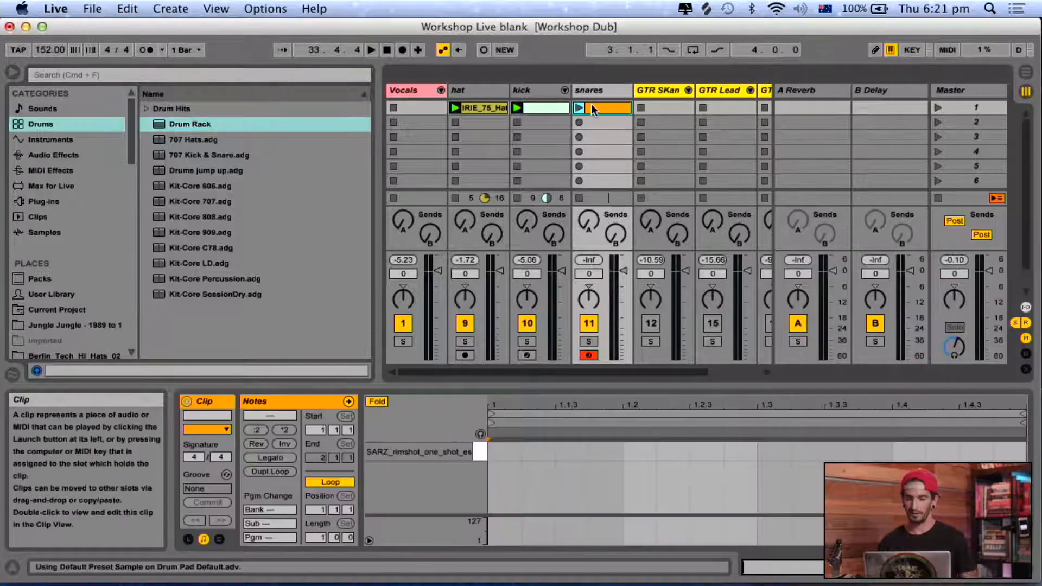
pyautogui.doubleClick(775, 451)
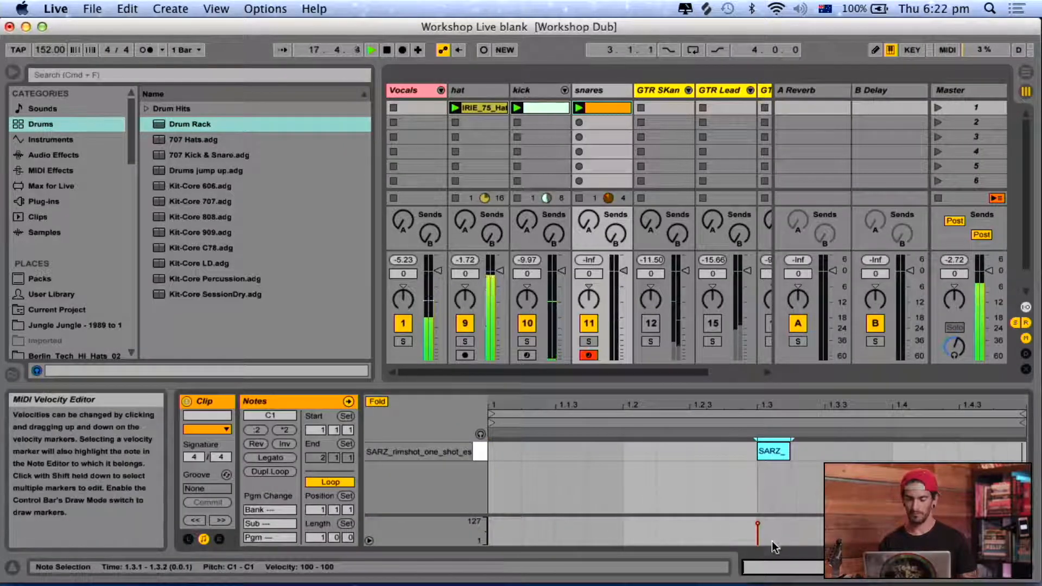
# Raise the snares track's A-Reverb send to about -20.6 dB during playback, and stop the playback.
pyautogui.moveTo(589, 221); pyautogui.dragTo(588, 211)
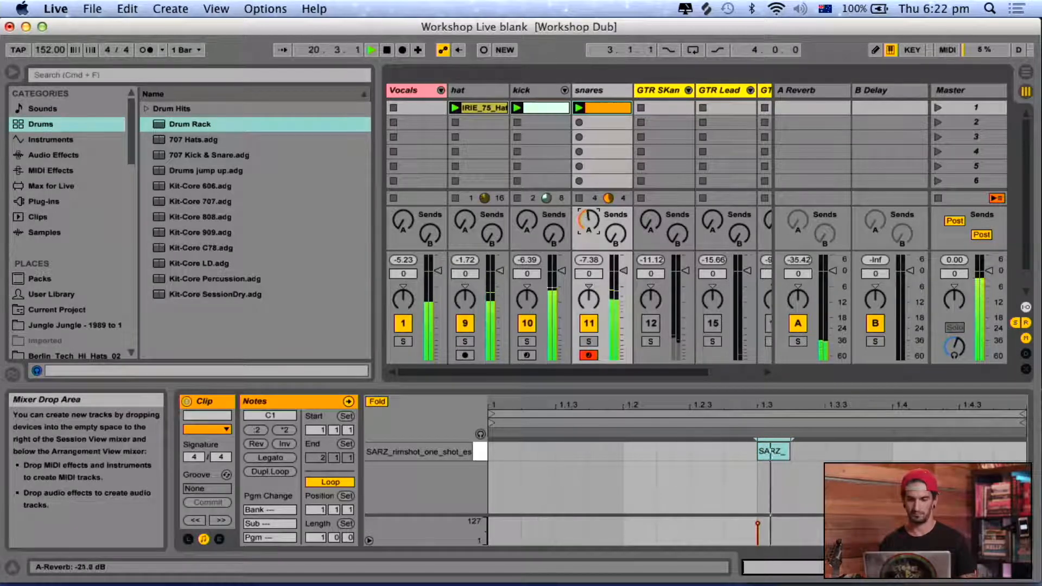
pyautogui.press('space')
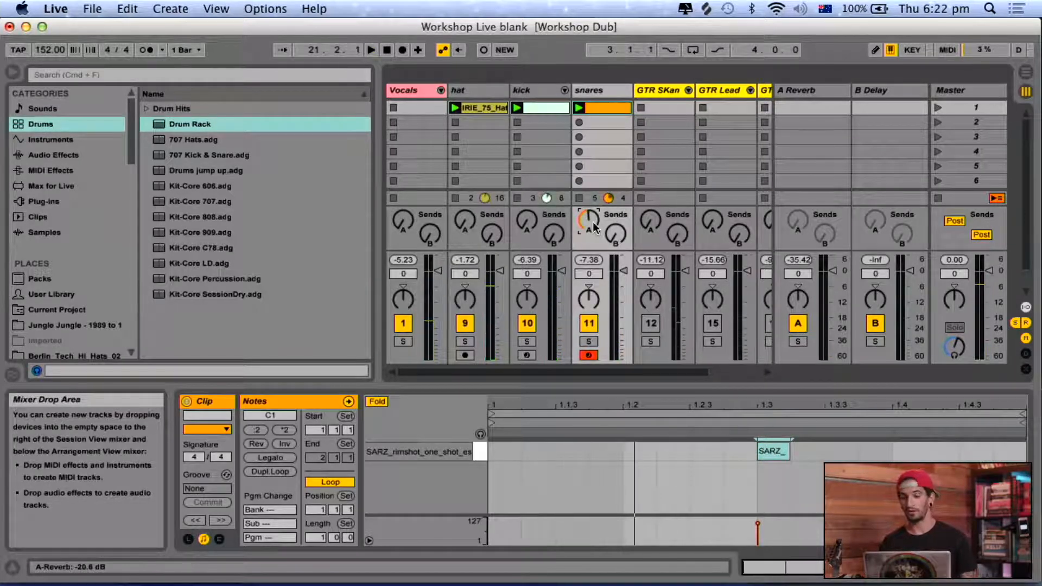
# Inspect the A Reverb and B Delay return tracks, and open the Reverb device on A Reverb.
pyautogui.click(798, 92)
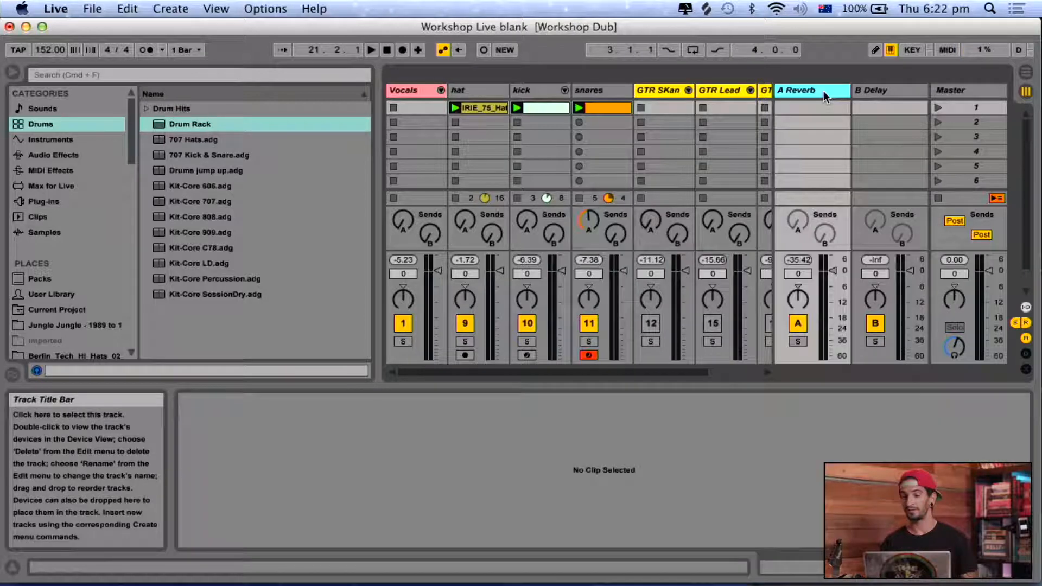
pyautogui.click(888, 88)
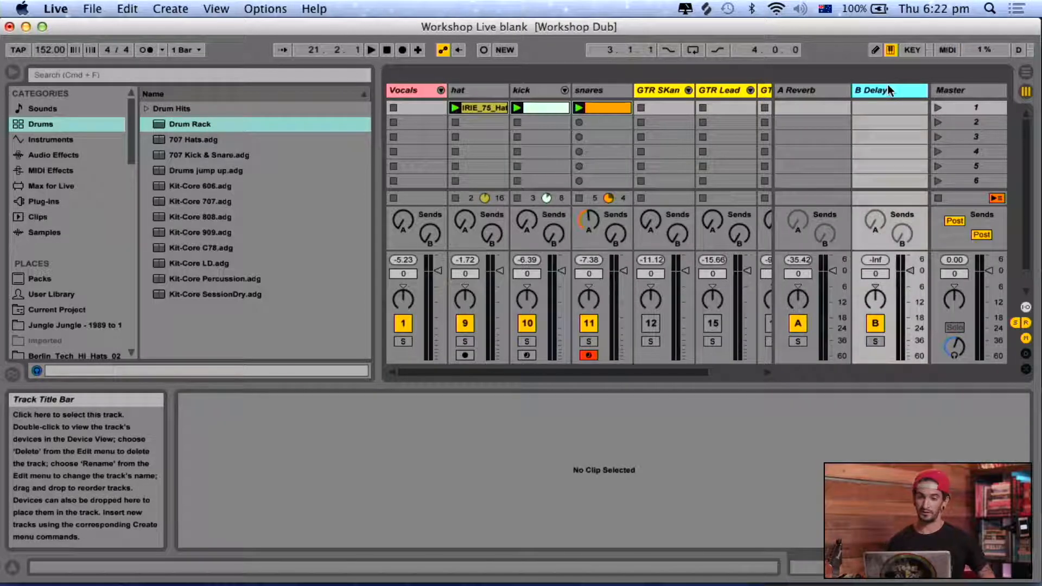
pyautogui.doubleClick(817, 89)
pyautogui.click(855, 90)
pyautogui.click(823, 93)
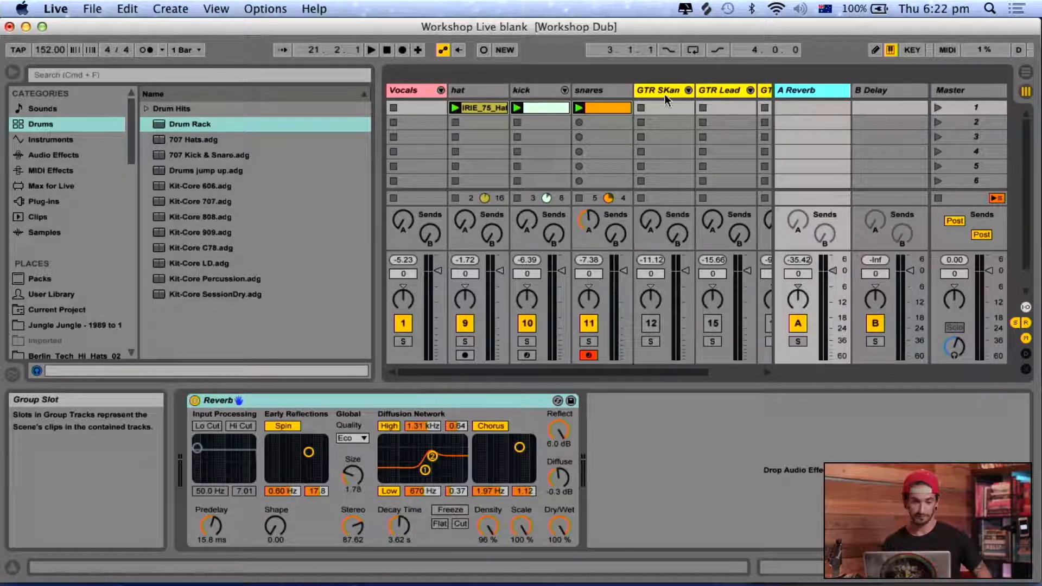
# Start playback and lower the Vocals track volume to -5.0 dB and the hat track volume to -2.4 dB.
pyautogui.press('space')
pyautogui.moveTo(445, 303); pyautogui.dragTo(445, 316)
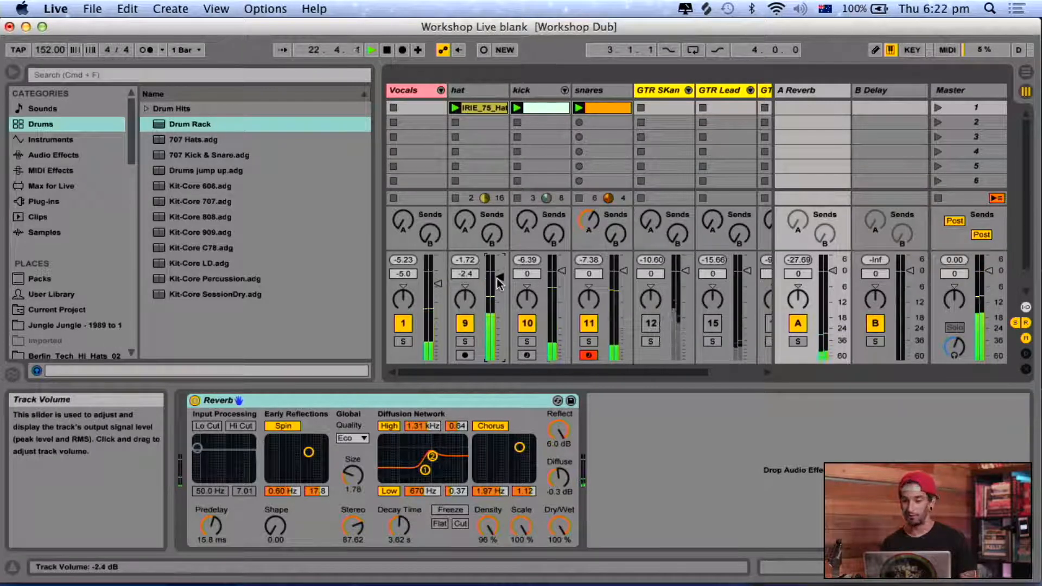
# Insert a new audio track directly after the snares track.
pyautogui.hscroll(2, 660, 113)
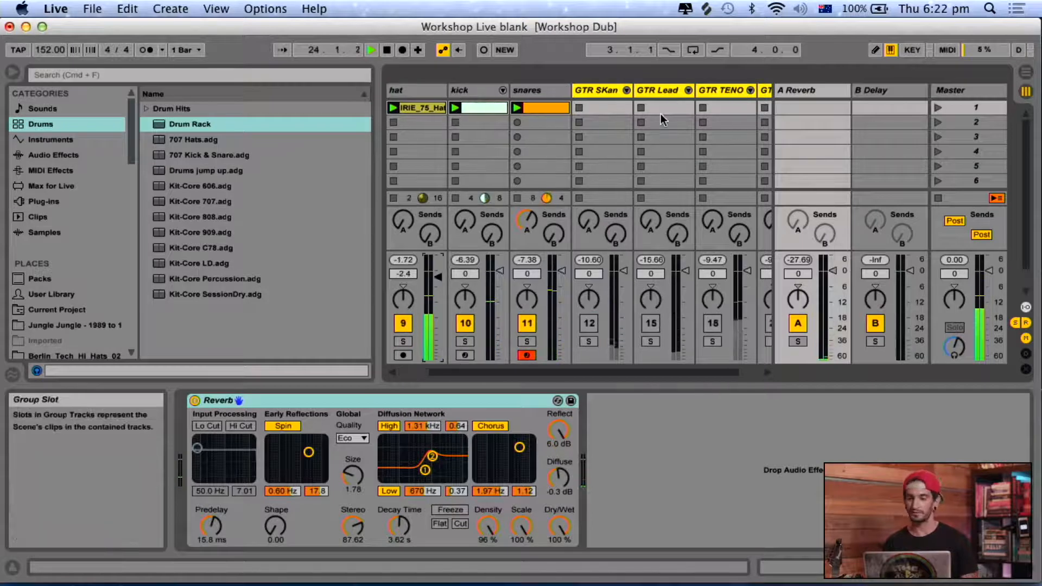
pyautogui.click(542, 87)
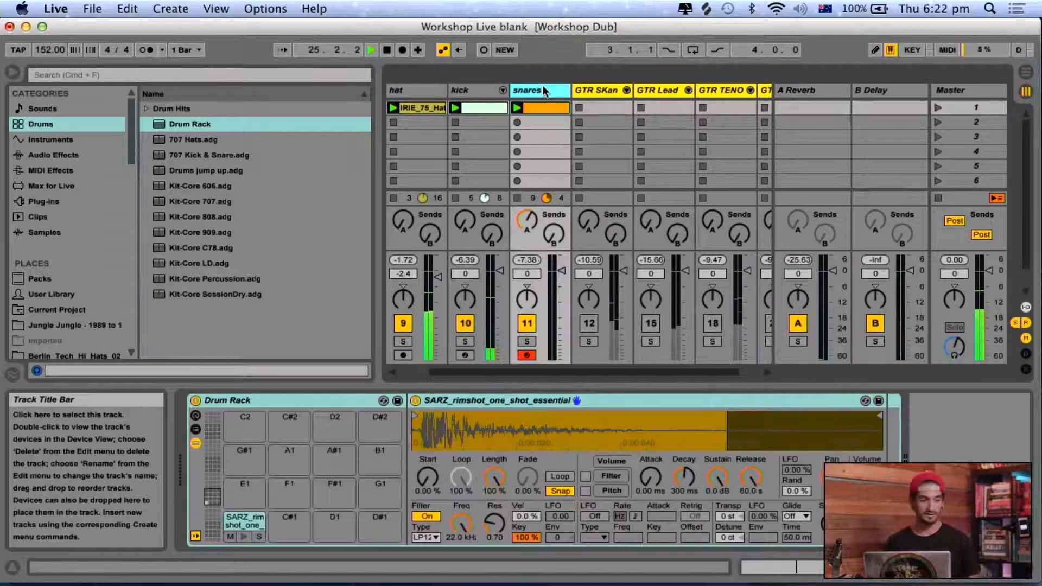
pyautogui.press('super+t')
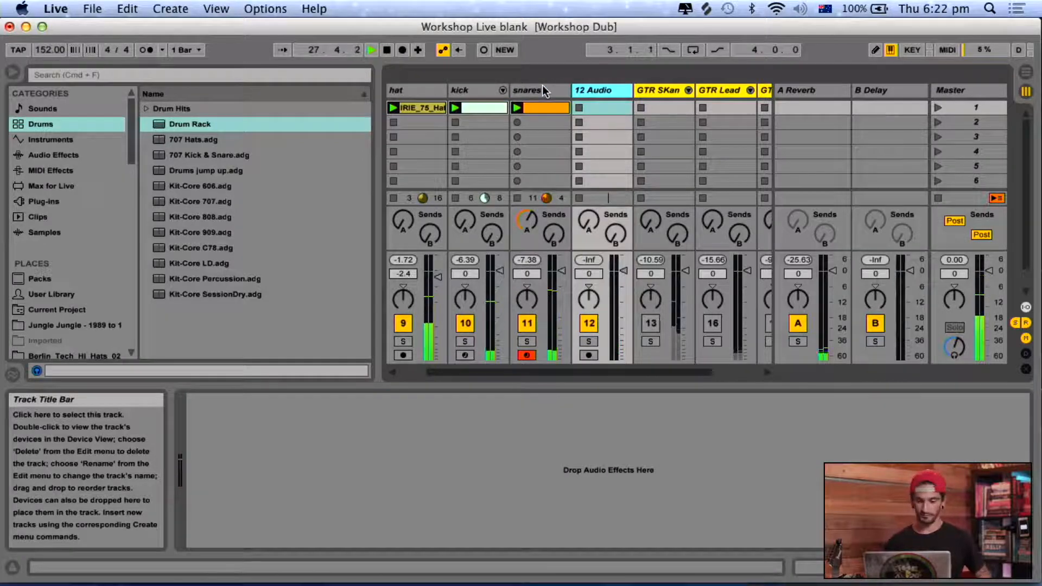
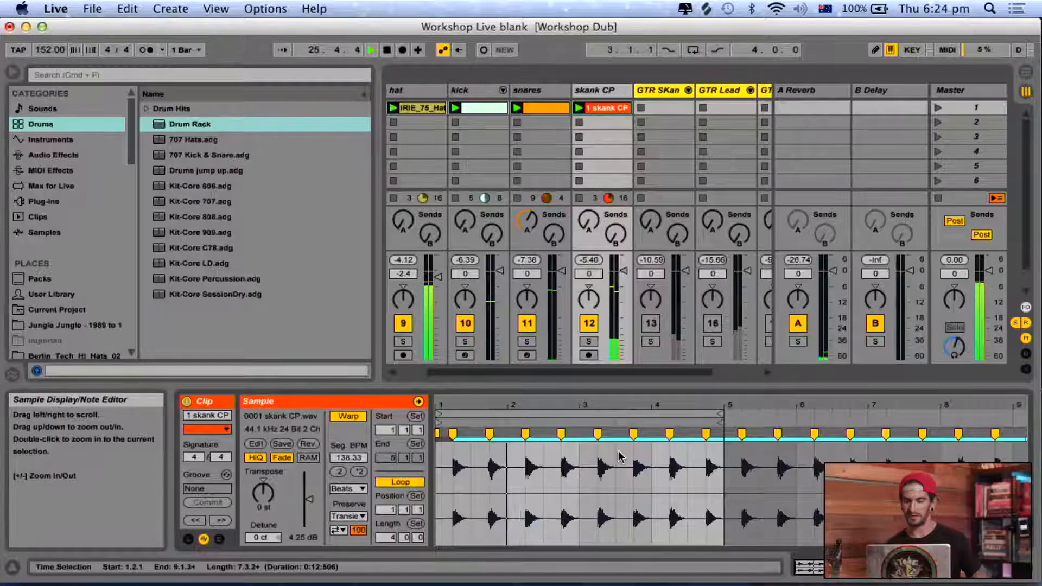
# Set the skank CP clip's warp mode to Complex Pro and hide the clip's detail view.
pyautogui.click(360, 491)
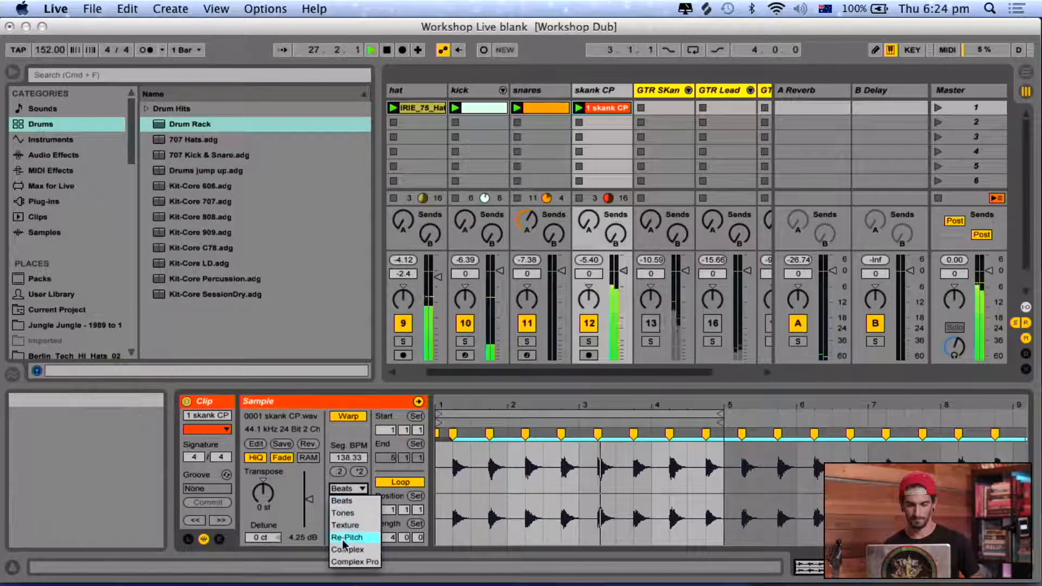
pyautogui.click(341, 562)
pyautogui.press('super+alt+l')
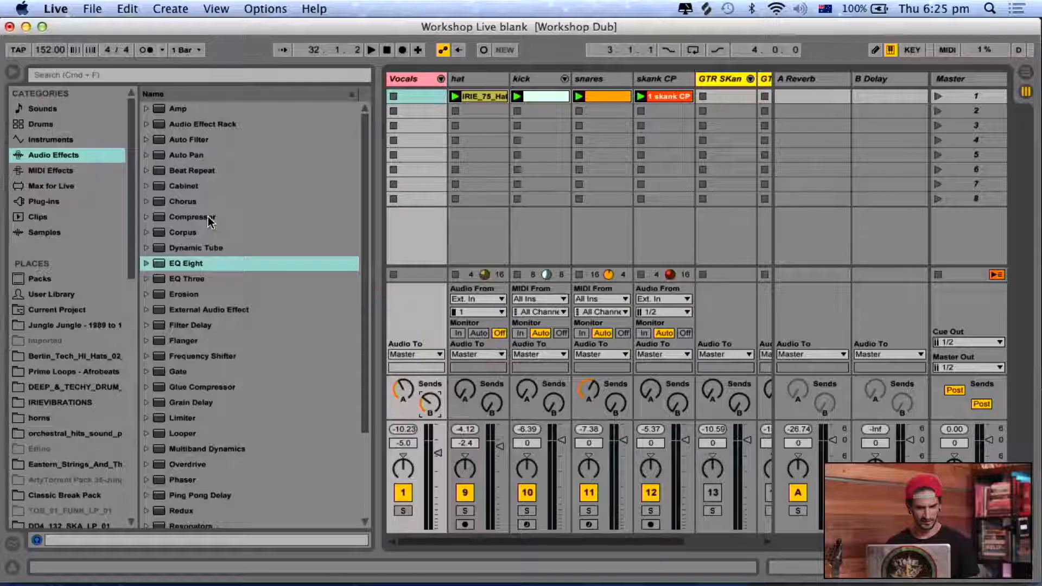
# Add a Compressor after EQ Eight on the Vocals track with threshold -11.2 dB, ratio 2.56:1 and attack 0.12 ms.
pyautogui.doubleClick(210, 217)
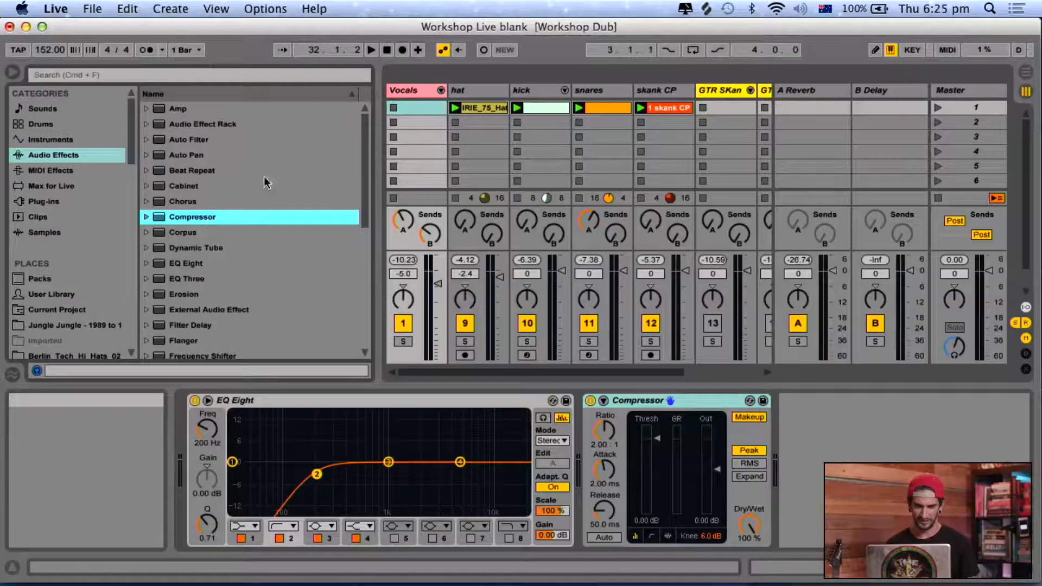
pyautogui.moveTo(654, 436); pyautogui.dragTo(604, 483)
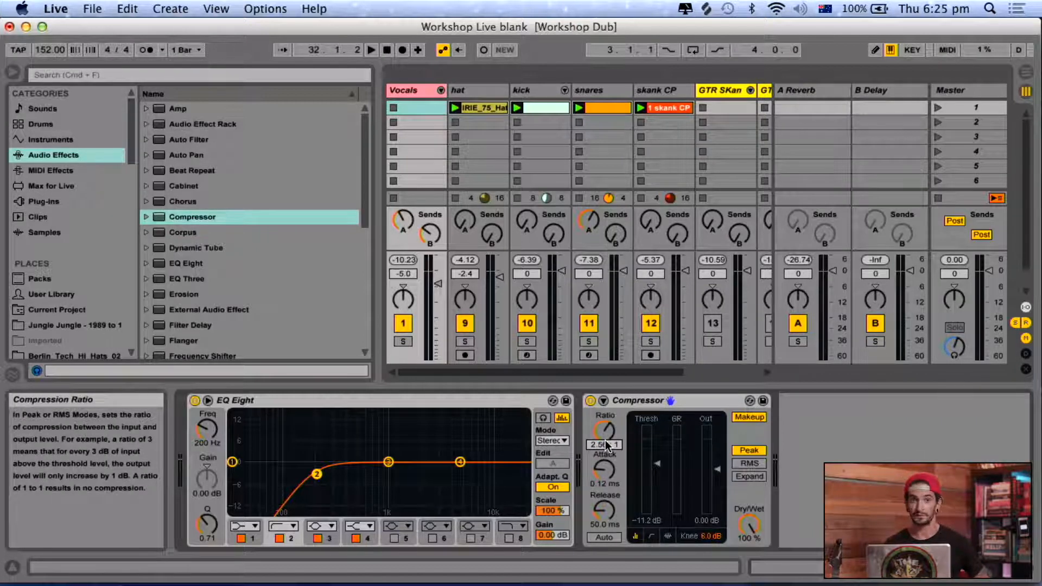
# Start playback, fine-tune the Vocals track's A-Reverb send and set its volume to -5.1 dB.
pyautogui.press('space')
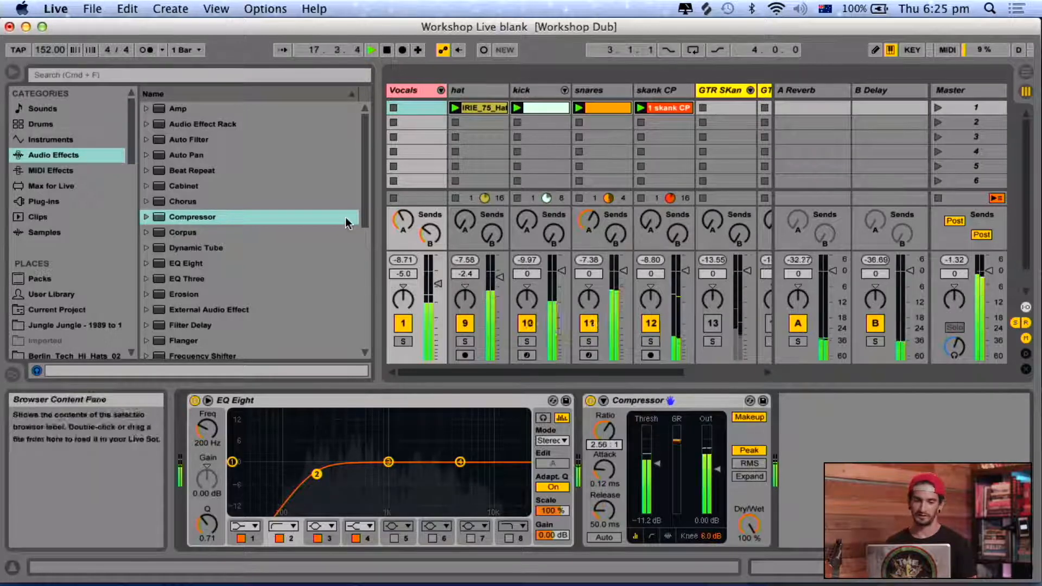
pyautogui.moveTo(404, 222); pyautogui.dragTo(404, 213)
pyautogui.click(427, 235)
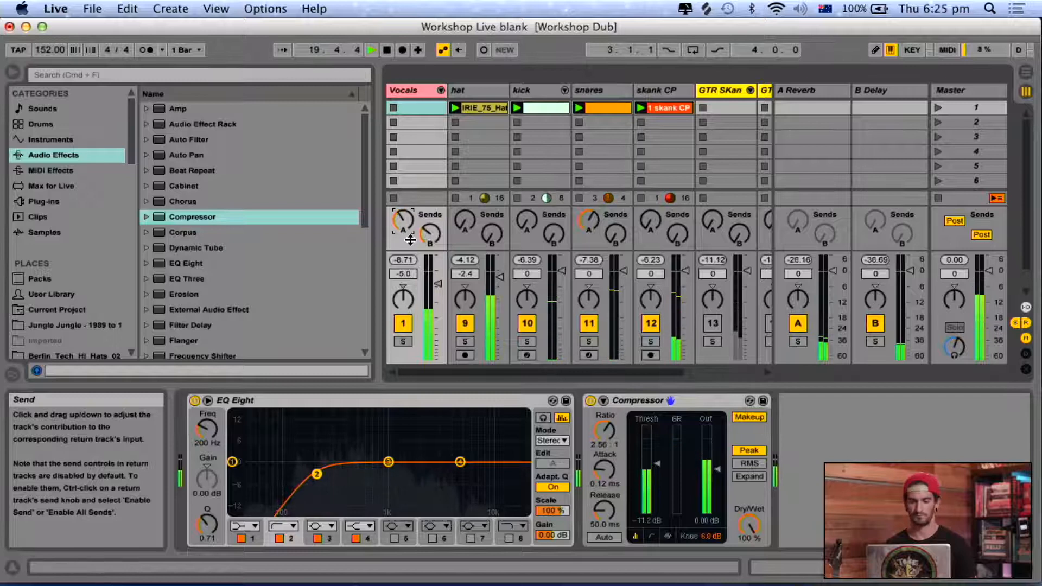
pyautogui.moveTo(438, 283); pyautogui.dragTo(441, 288)
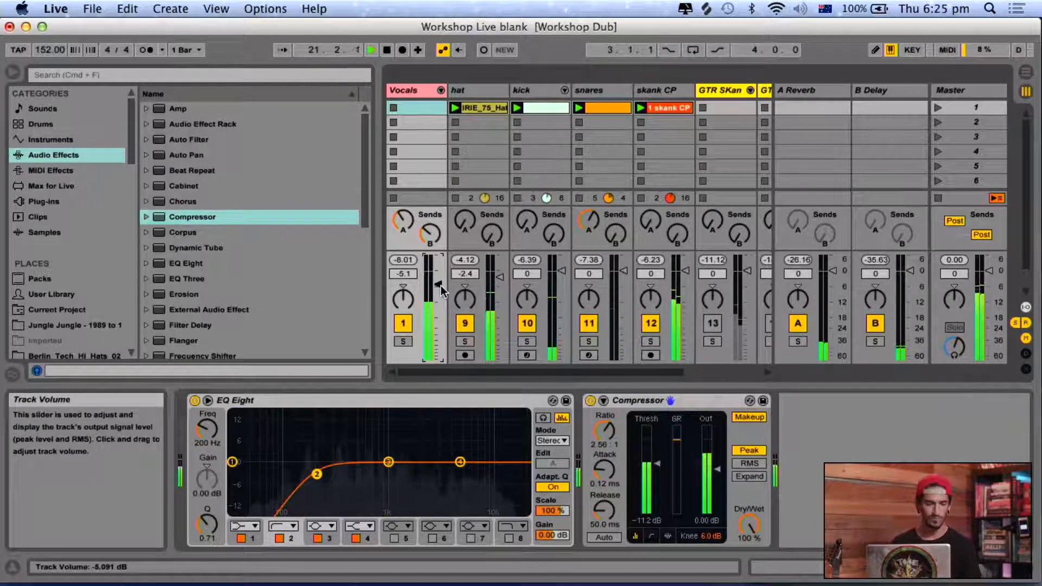
# Show the tracks' input and output routing without the browser and insert a new audio track directly after the skank CP track.
pyautogui.press('super+alt+l')
pyautogui.press('super+alt+i')
pyautogui.press('super+alt+b')
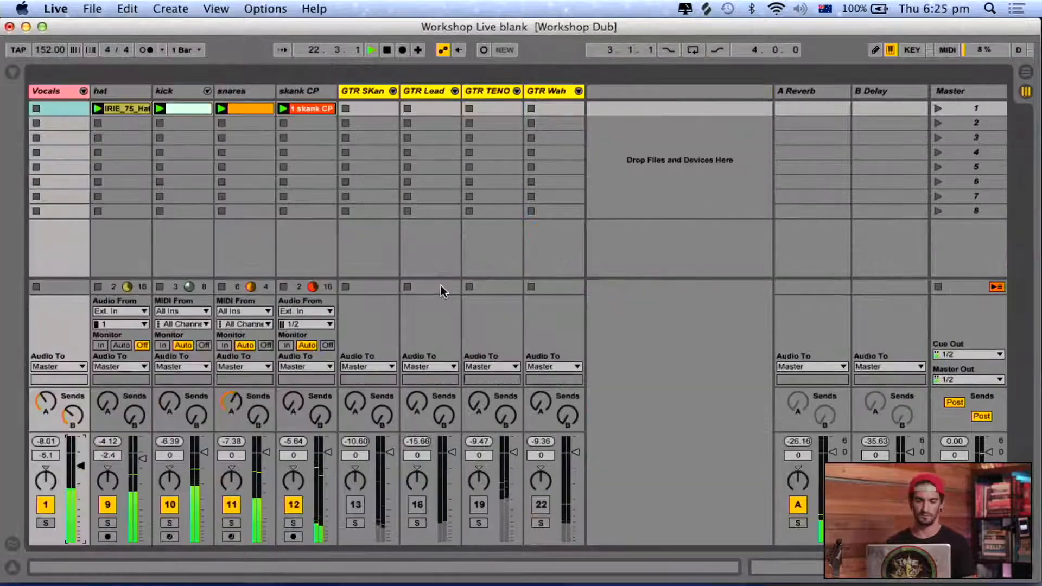
pyautogui.click(318, 93)
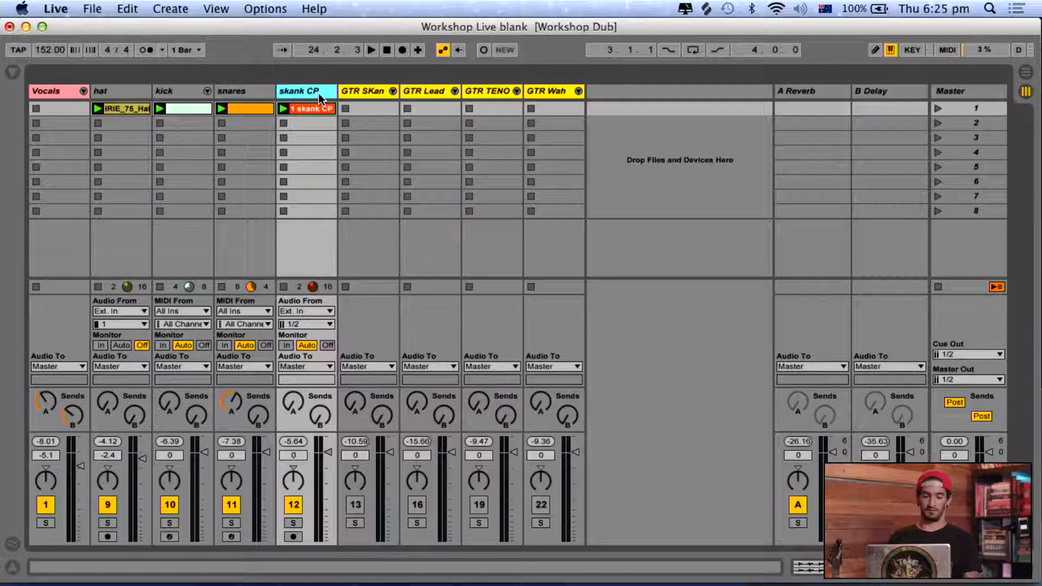
pyautogui.press('super+t')
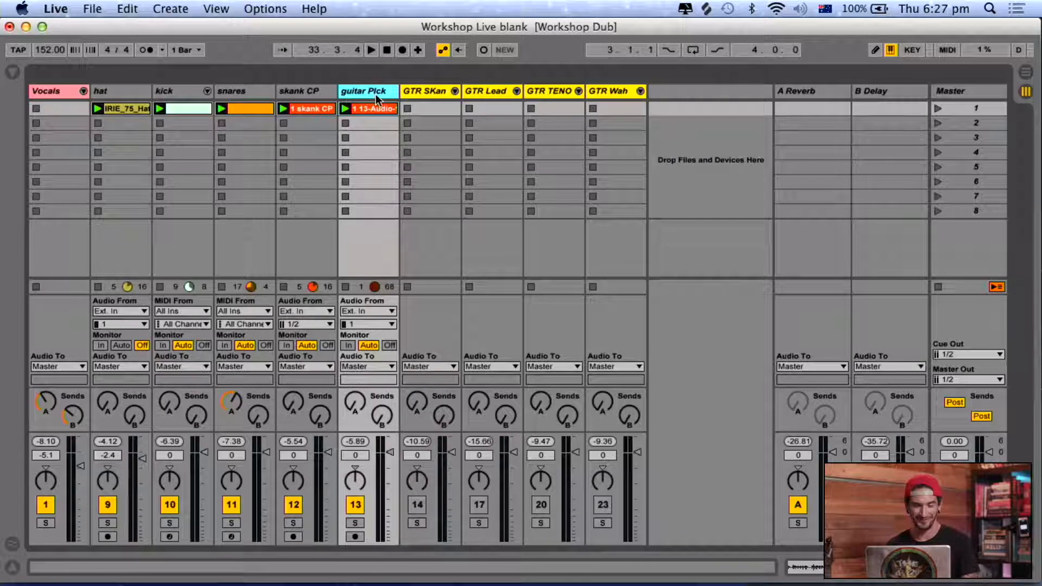
# Insert another audio track directly after the guitar Pick track and set its external input channel to 3.
pyautogui.press('super+t')
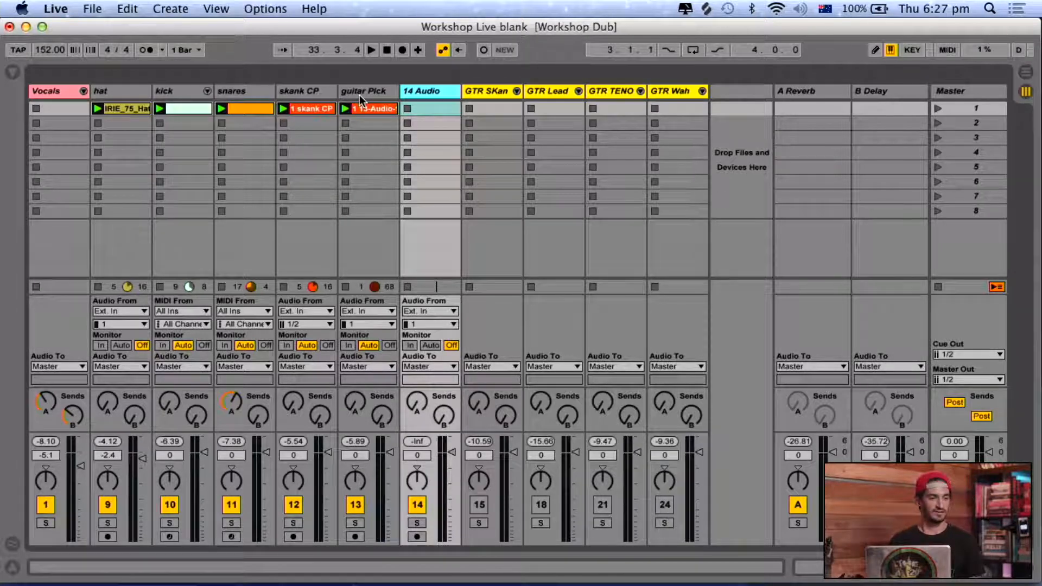
pyautogui.click(413, 325)
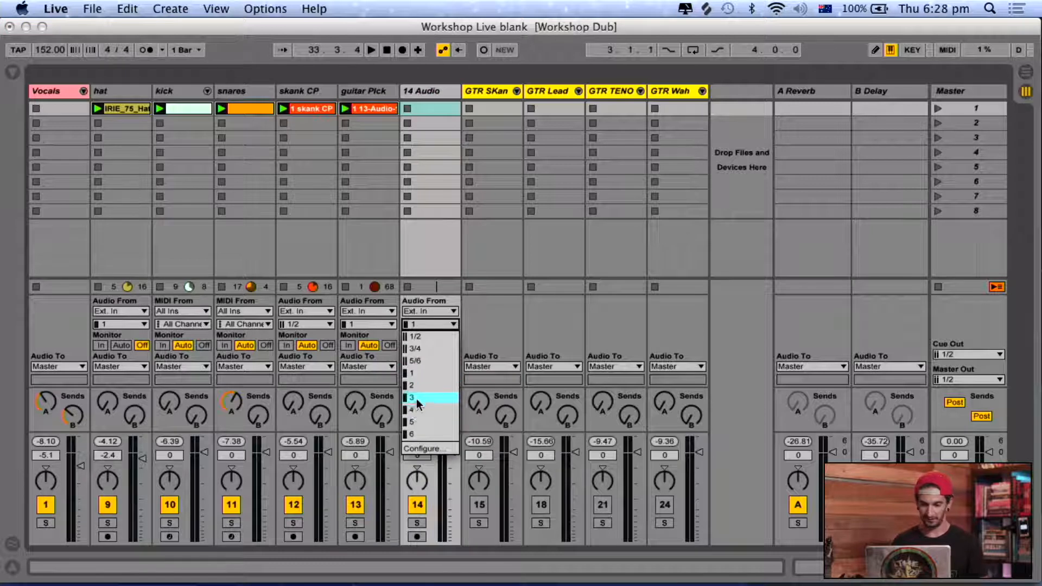
pyautogui.click(414, 398)
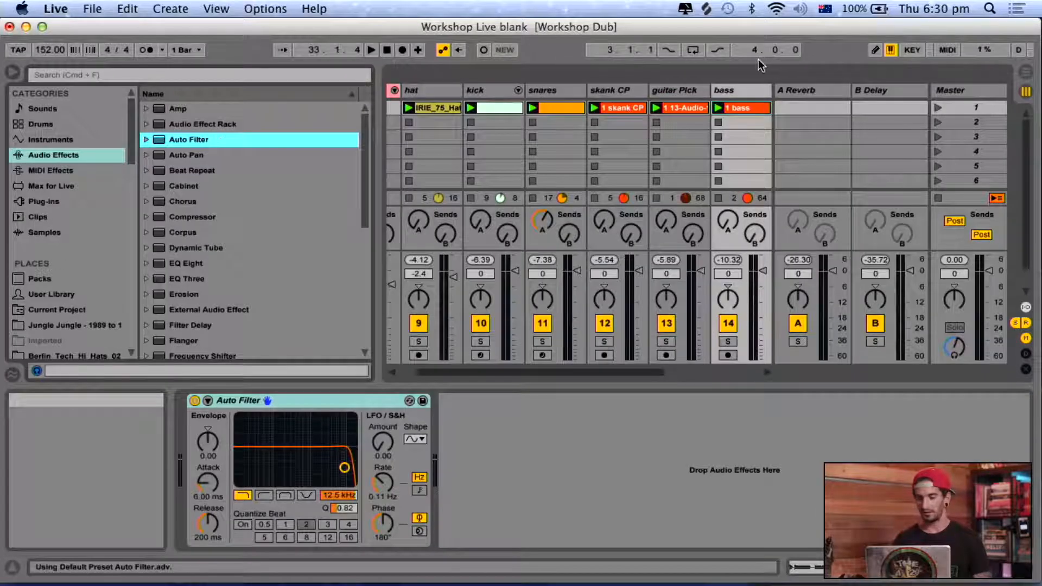
# Play the bass track soloed and lower its Auto Filter low-pass cutoff to 282 Hz.
pyautogui.click(237, 402)
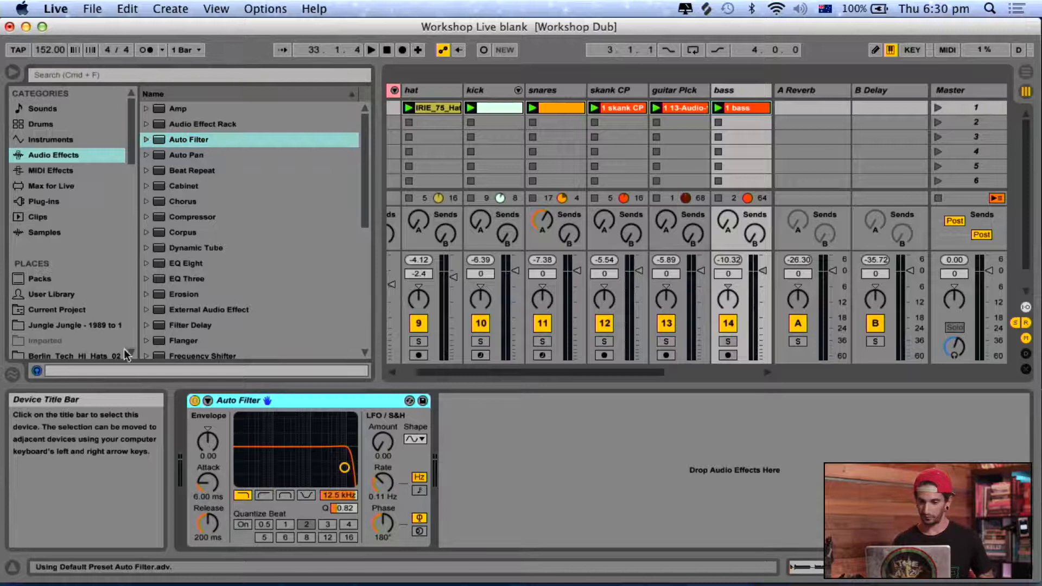
pyautogui.click(741, 93)
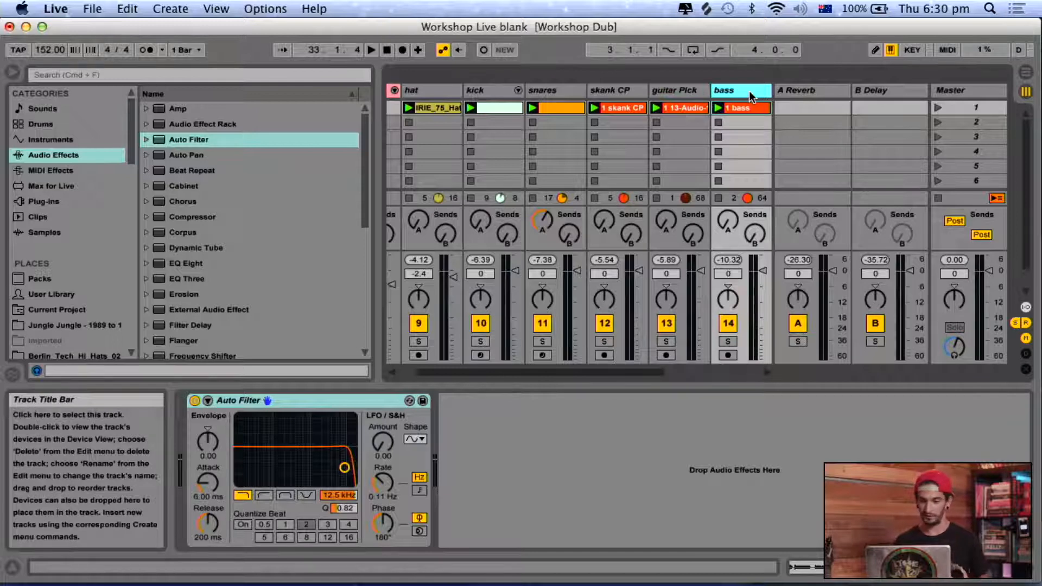
pyautogui.press('space')
pyautogui.click(727, 341)
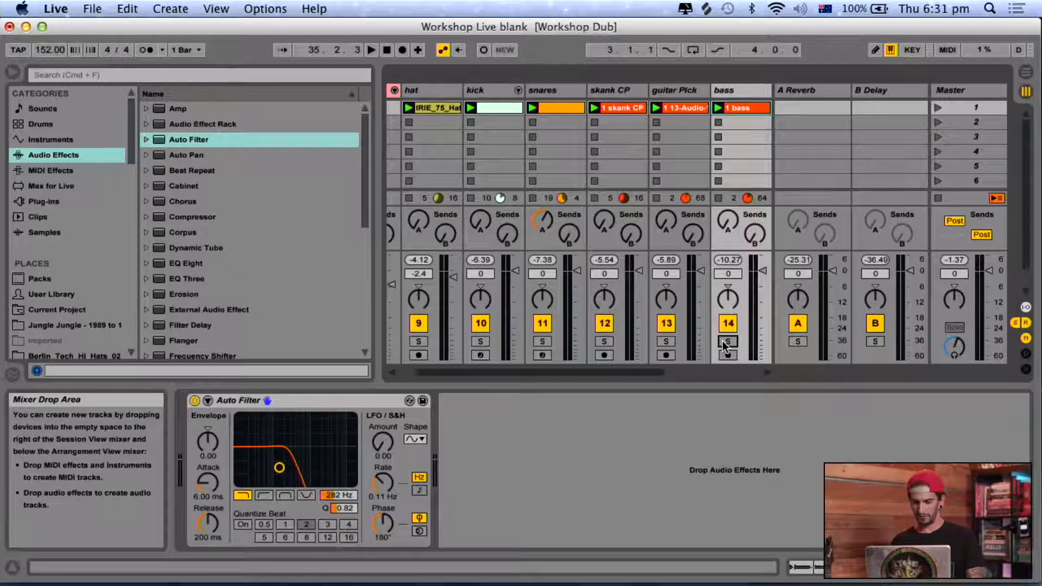
# Play back the full mix and lower the Vocals track volume to -6.1 dB.
pyautogui.press('space')
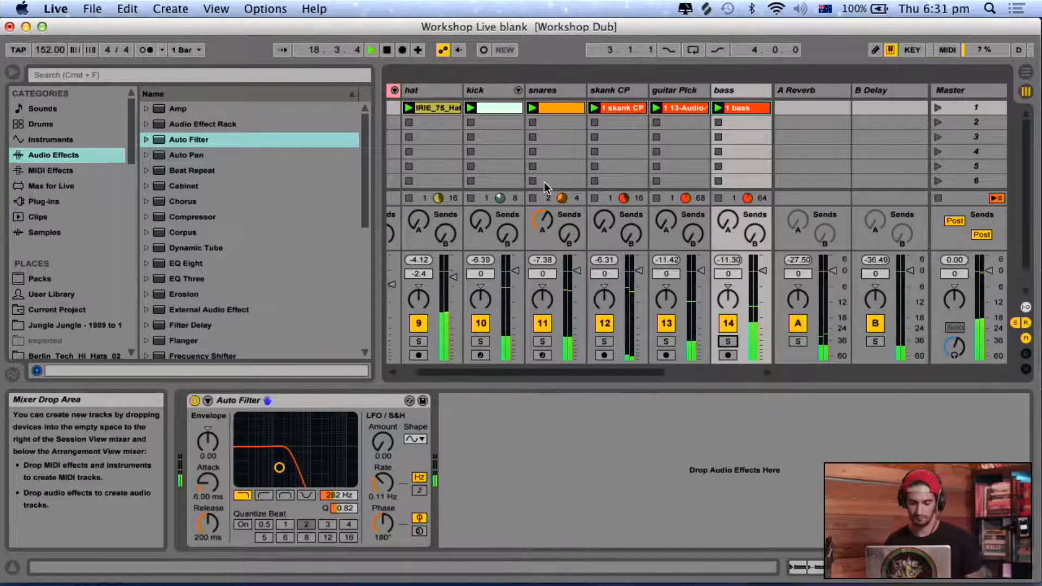
pyautogui.press('alt+super+l')
pyautogui.hscroll(-2, 467, 353)
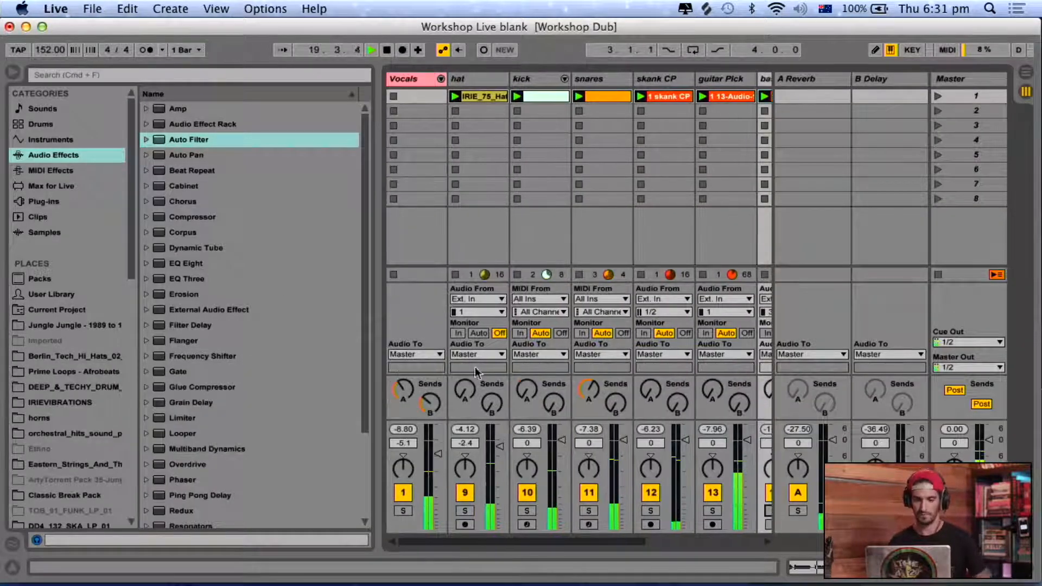
pyautogui.click(439, 456)
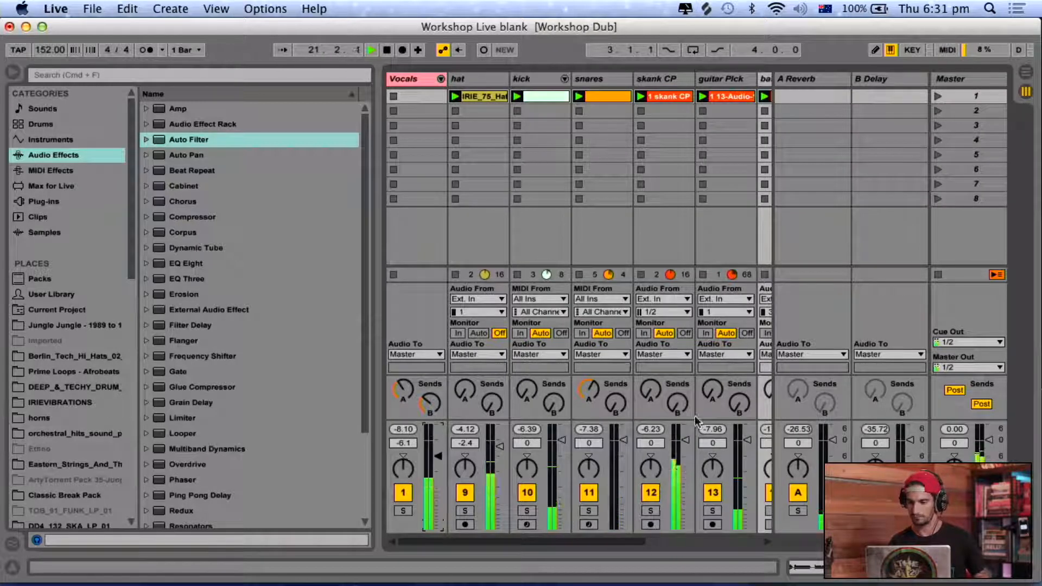
# Lower the hat track volume to -3.4 dB and the Vocals volume to -7.1 dB with returns and browser hidden, and stop playback.
pyautogui.press('alt+super+r')
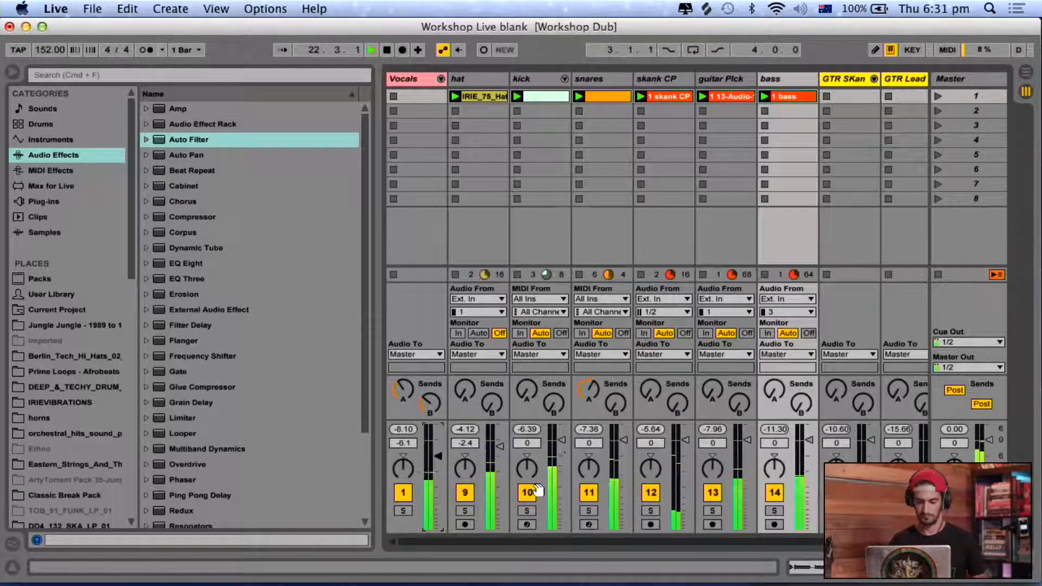
pyautogui.press('alt+super+b')
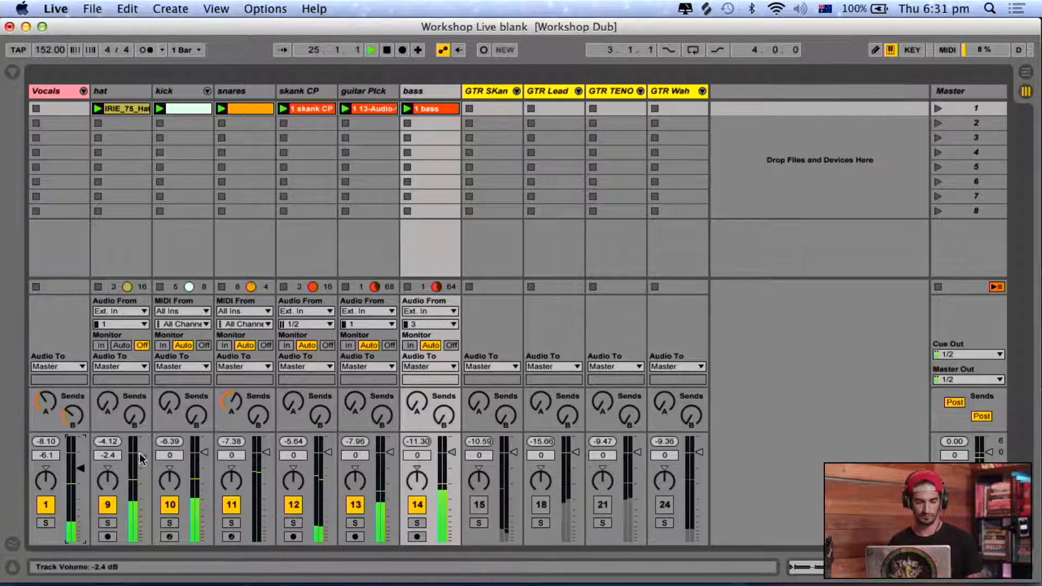
pyautogui.moveTo(135, 454); pyautogui.dragTo(78, 474)
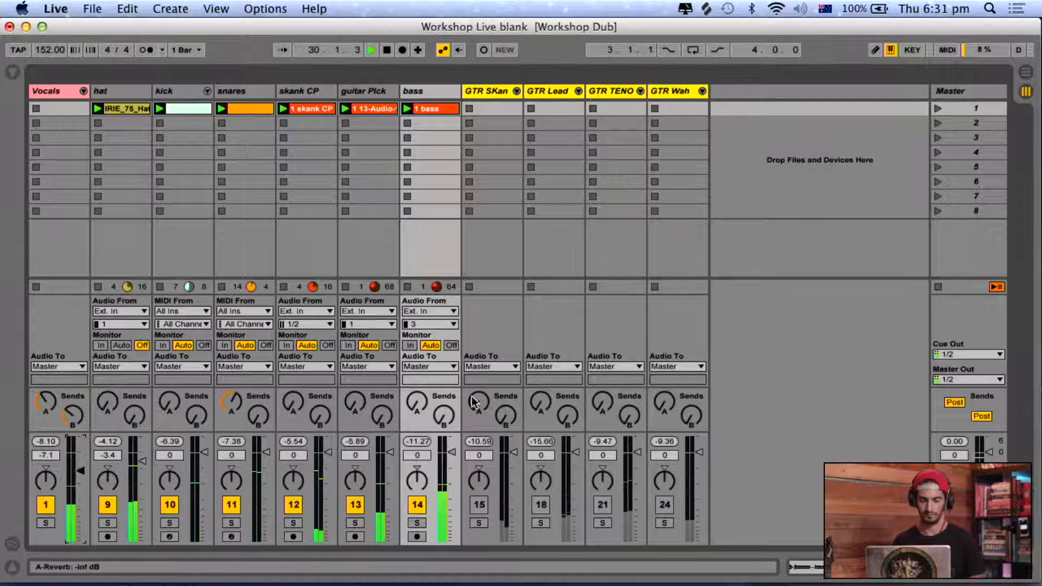
pyautogui.press('space')
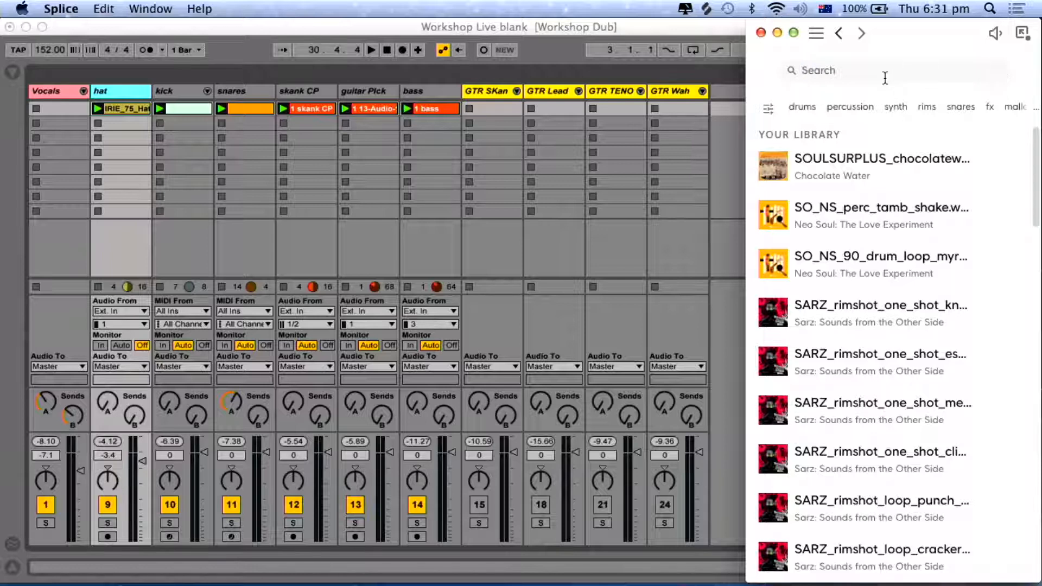
# Return to Ableton Live, insert a new MIDI track directly after the hat track, and show the browser.
pyautogui.doubleClick(119, 87)
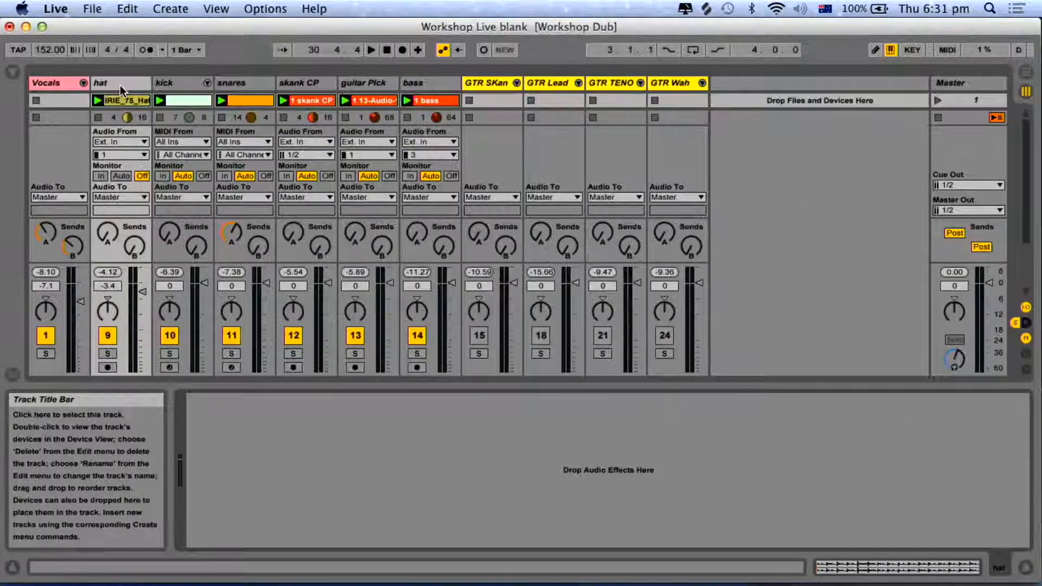
pyautogui.doubleClick(119, 89)
pyautogui.press('super+shift+t')
pyautogui.press('super+alt+b')
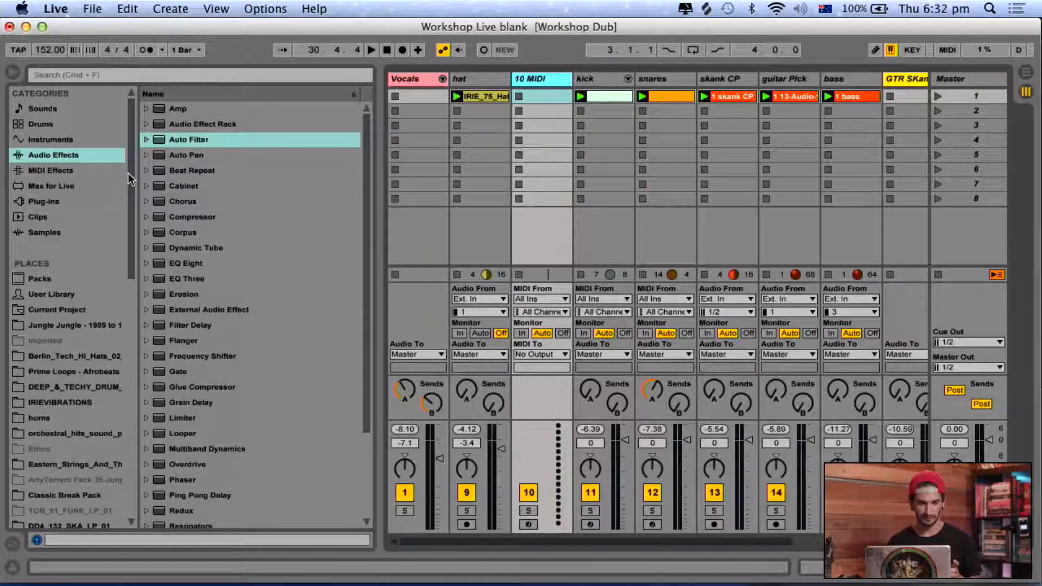
# Load an empty Drum Rack onto the new MIDI track.
pyautogui.click(90, 120)
pyautogui.moveTo(176, 124); pyautogui.dragTo(542, 135)
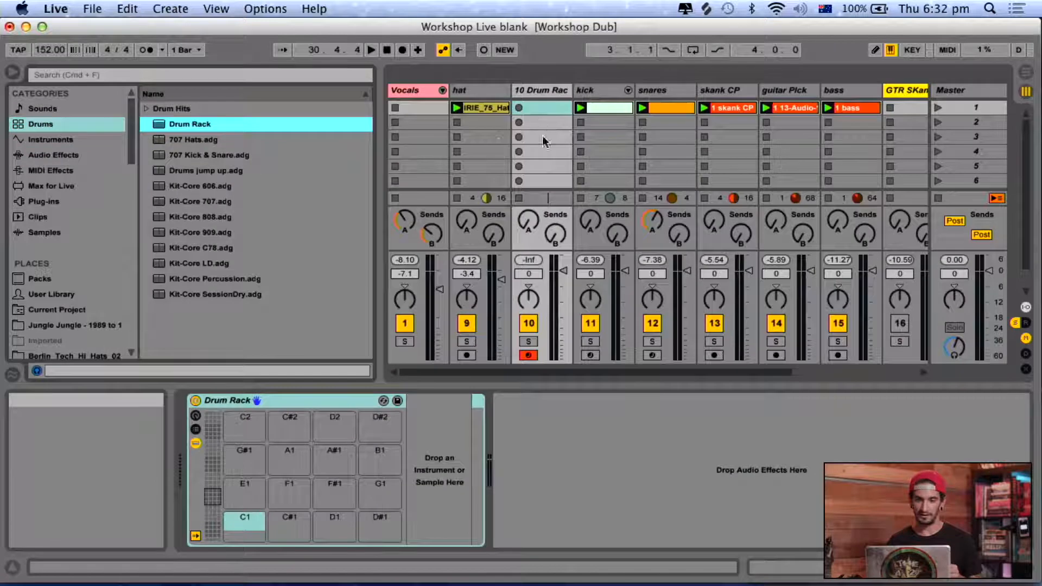
pyautogui.click(529, 92)
# Search the DREAD_RECORDINGS sample folder for "chip", and shorten the search term to "chi".
pyautogui.scroll(-10, 65, 271)
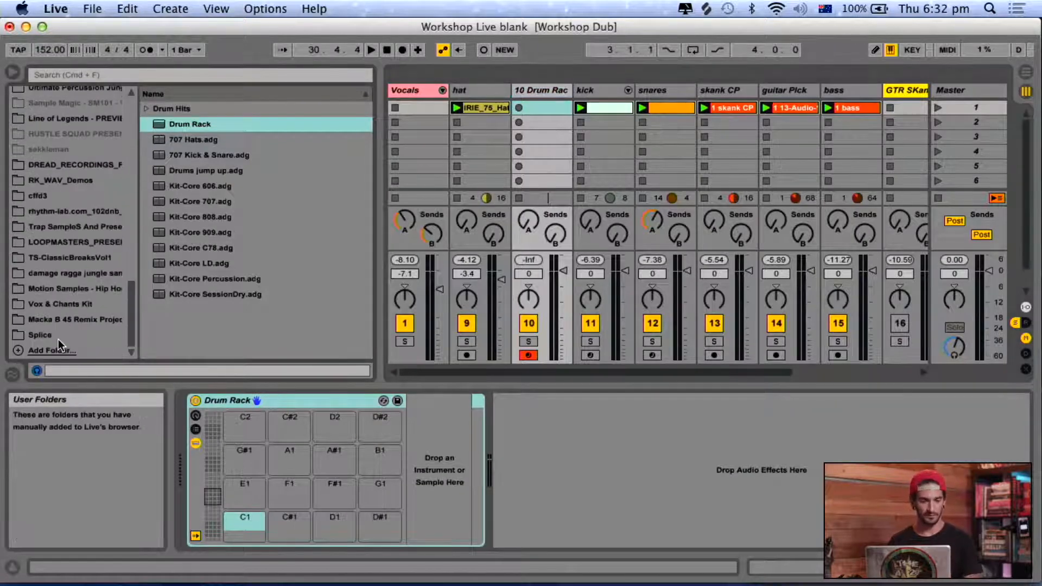
pyautogui.click(76, 165)
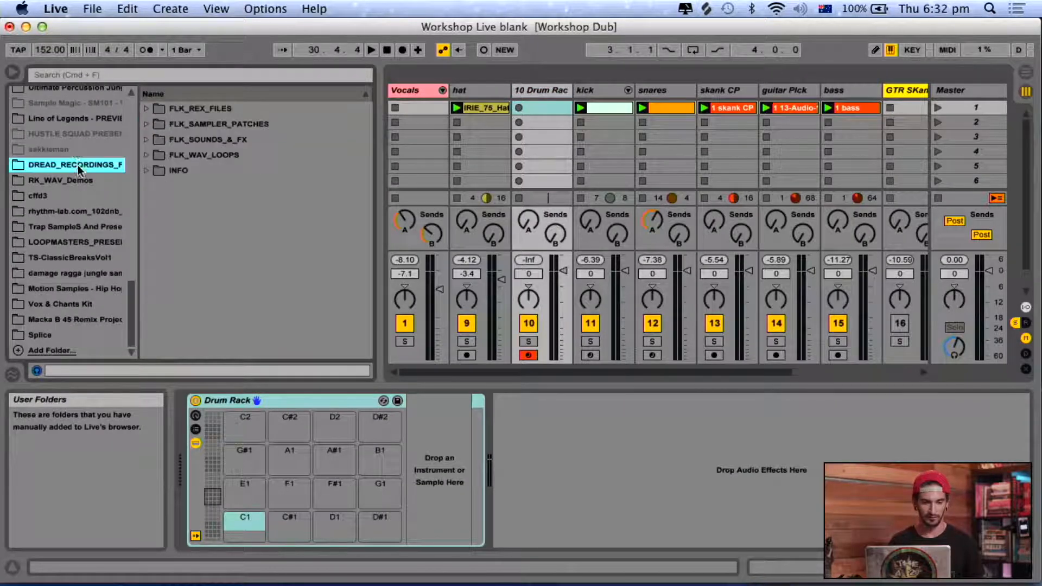
pyautogui.click(99, 78)
pyautogui.write('chip')
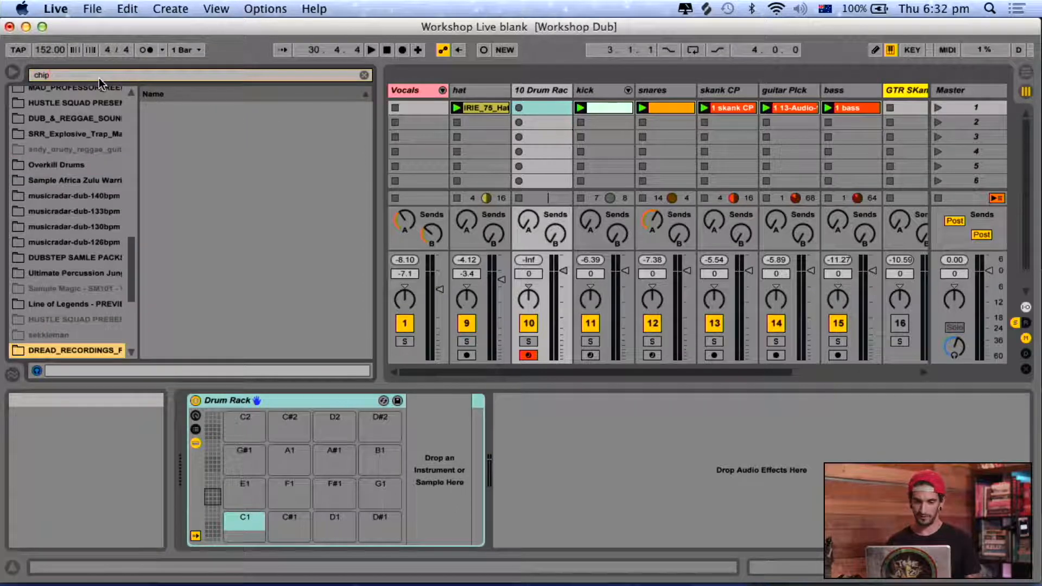
pyautogui.press('BackSpace')
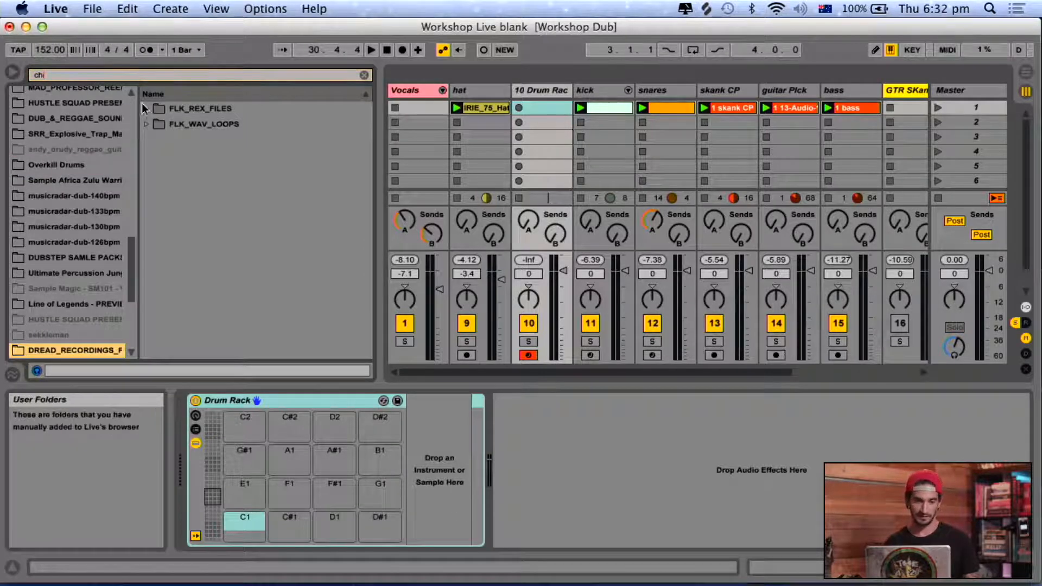
# Search the DUBSTEP SAMLE PACKS folder for "chip".
pyautogui.scroll(-4, 89, 308)
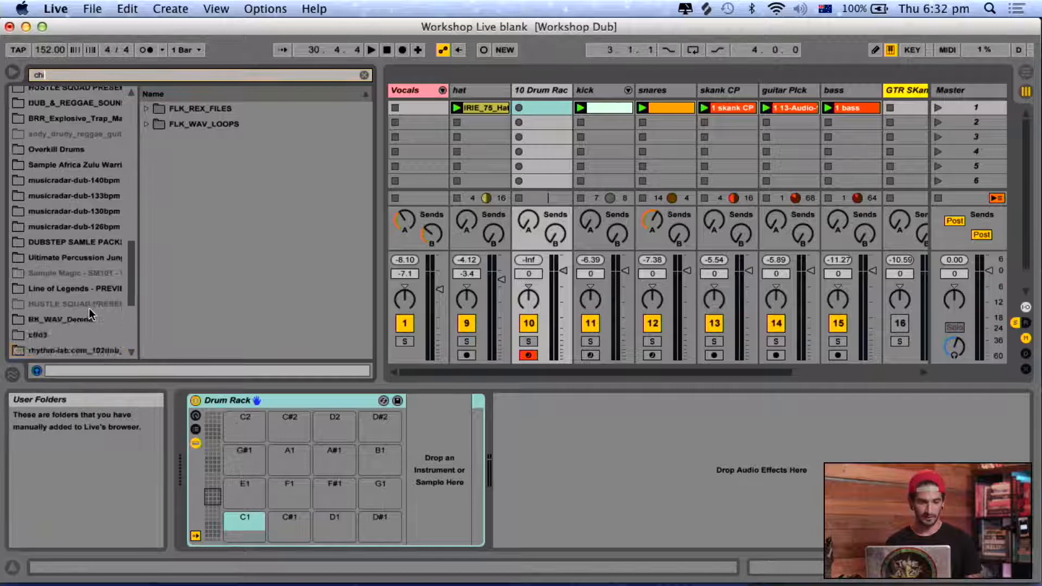
pyautogui.scroll(13, 90, 313)
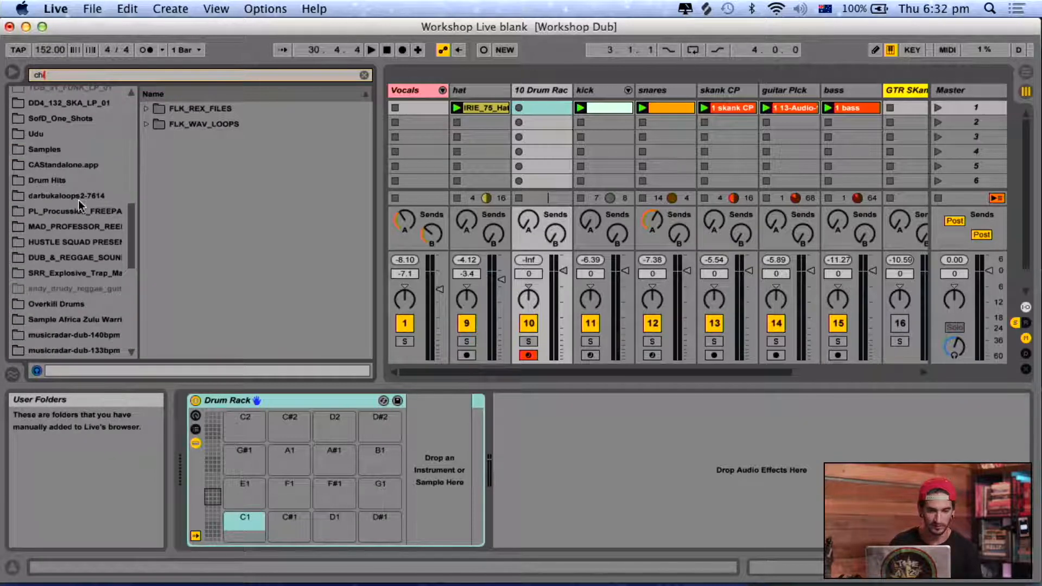
pyautogui.scroll(-12, 78, 200)
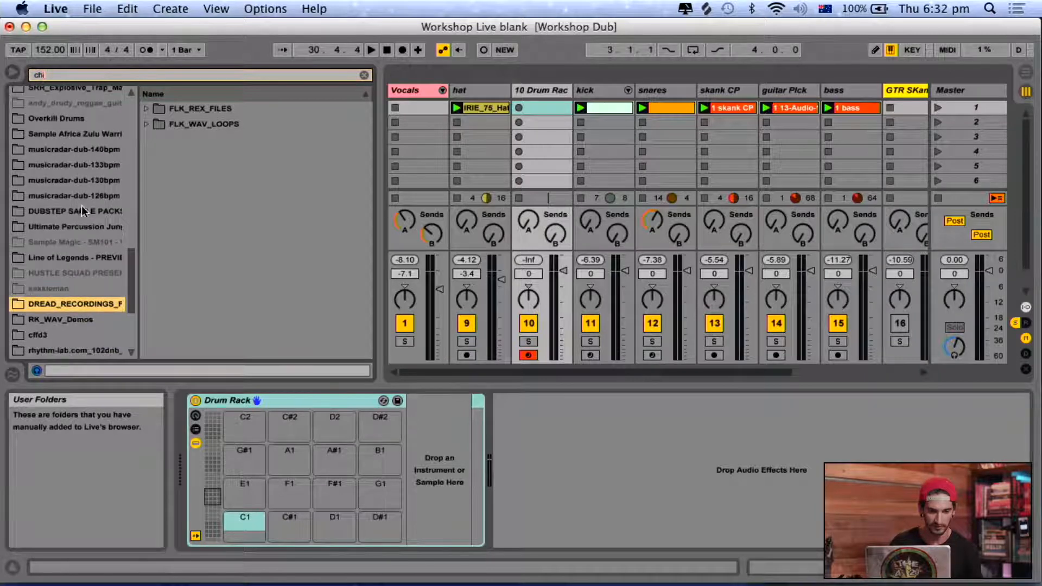
pyautogui.click(81, 207)
pyautogui.click(76, 70)
pyautogui.write('ip')
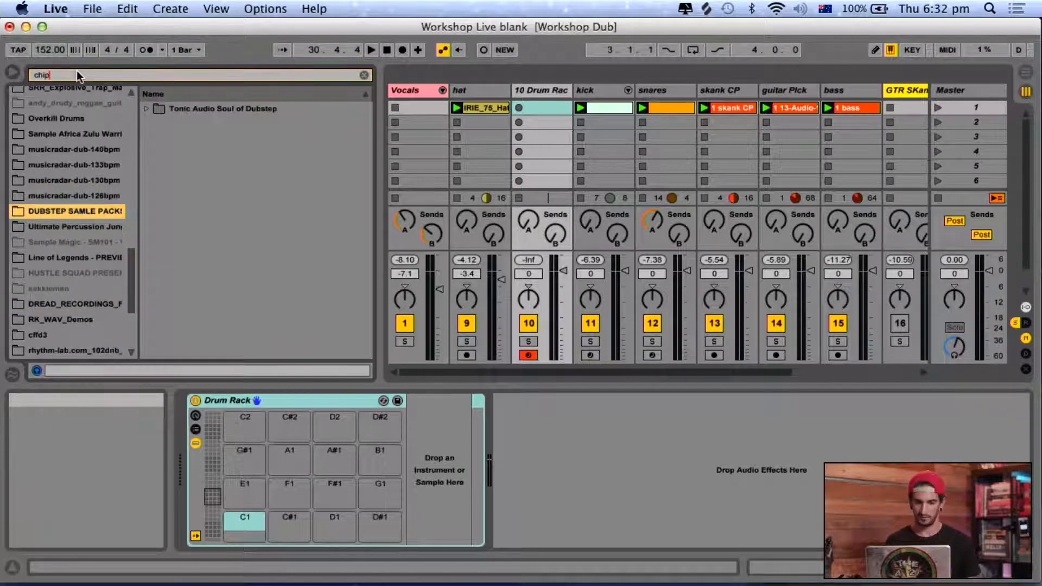
# Find SofD_hat_chipper.wav in the TAUD004_SOUL_OF_DUBSTEP_WAV one-shot hats and load it onto the Drum Rack's C1 pad.
pyautogui.click(146, 108)
pyautogui.click(157, 123)
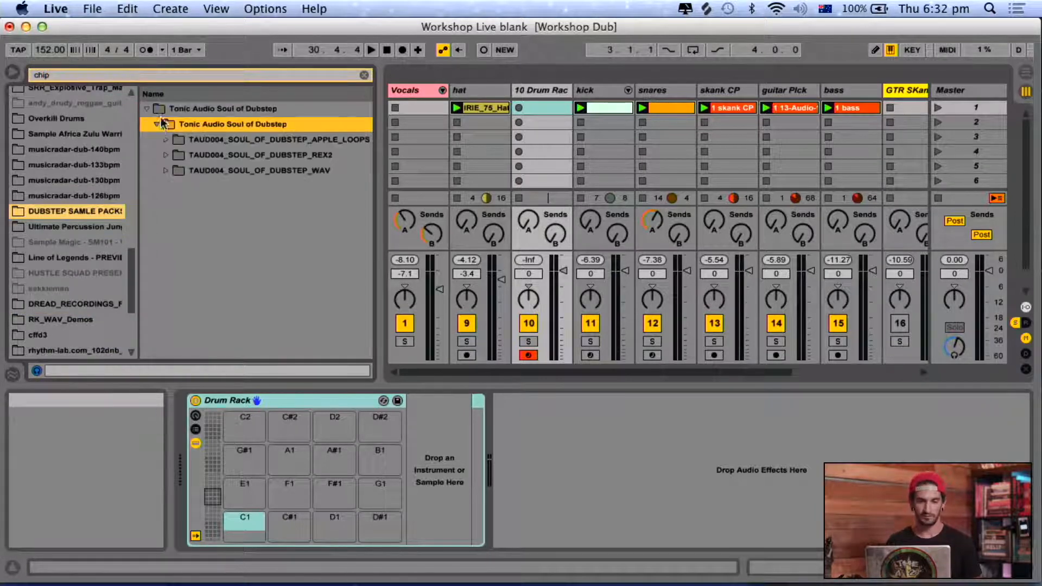
pyautogui.click(165, 171)
pyautogui.press('Down')
pyautogui.press('Right')
pyautogui.press('Down')
pyautogui.press('Right')
pyautogui.press('Down')
pyautogui.press('Right')
pyautogui.press('Down')
pyautogui.press('Right')
pyautogui.press('Down')
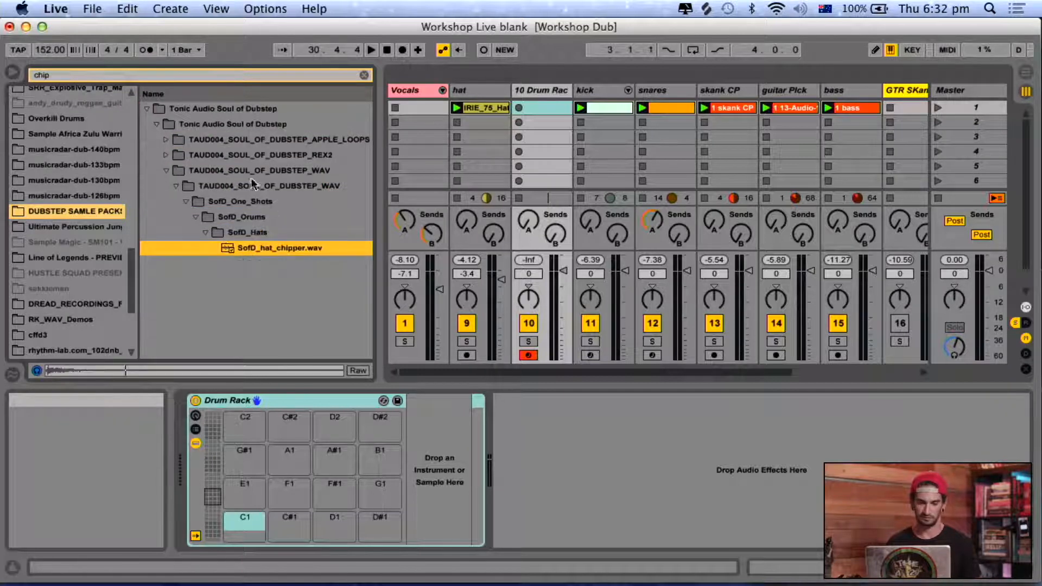
pyautogui.moveTo(247, 247); pyautogui.dragTo(234, 530)
# Create and launch a MIDI clip in the Drum Rack track's first slot, and play it soloed together with the hat track.
pyautogui.doubleClick(546, 109)
pyautogui.click(521, 108)
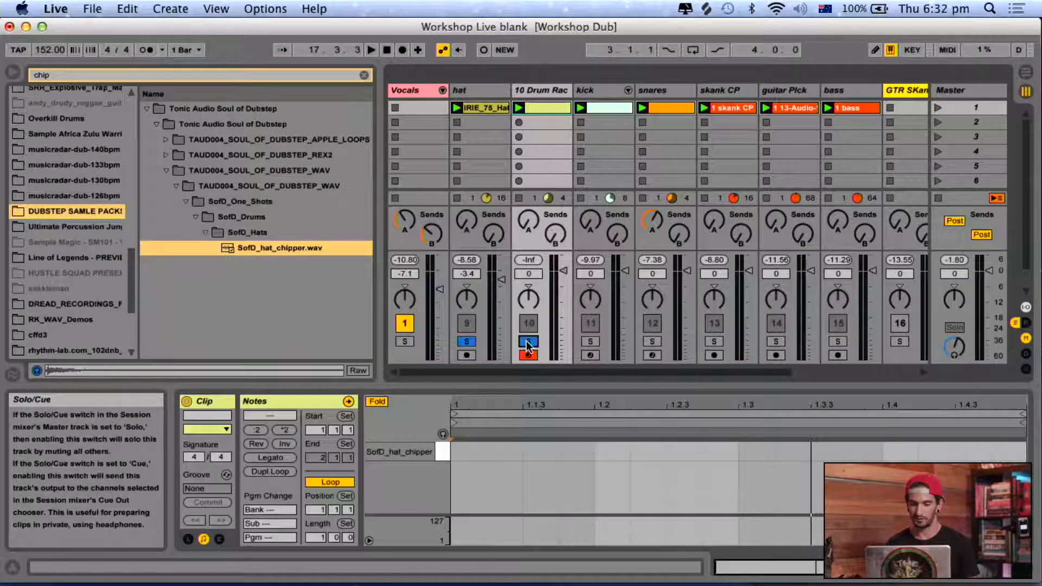
pyautogui.press('space')
# Add SofD_hat_chipper notes on all four beats of the clip, at 1, 1.2, 1.3 and 1.4.
pyautogui.click(621, 455)
pyautogui.doubleClick(621, 452)
pyautogui.doubleClick(462, 452)
pyautogui.doubleClick(766, 451)
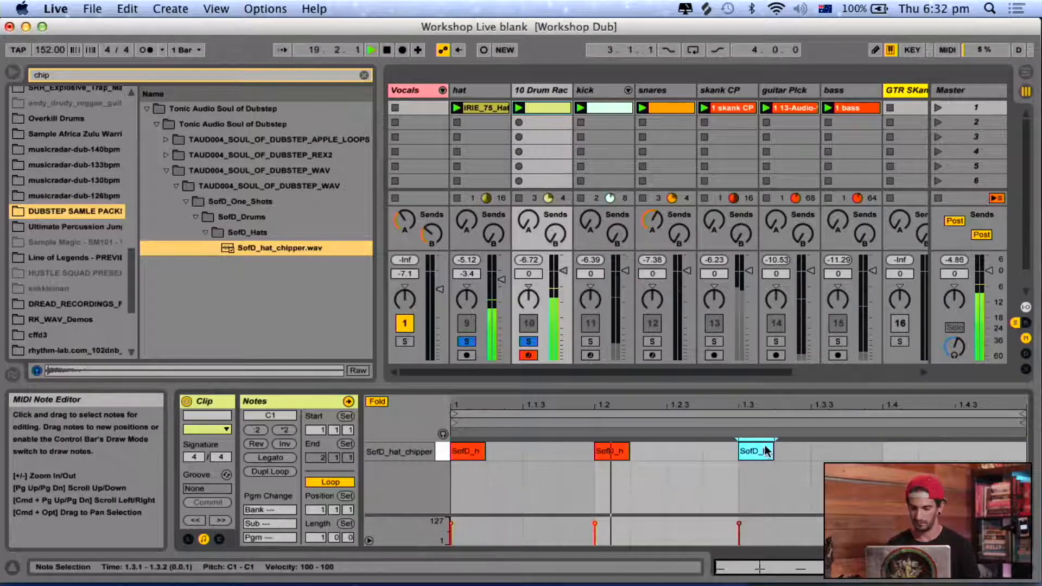
pyautogui.doubleClick(892, 453)
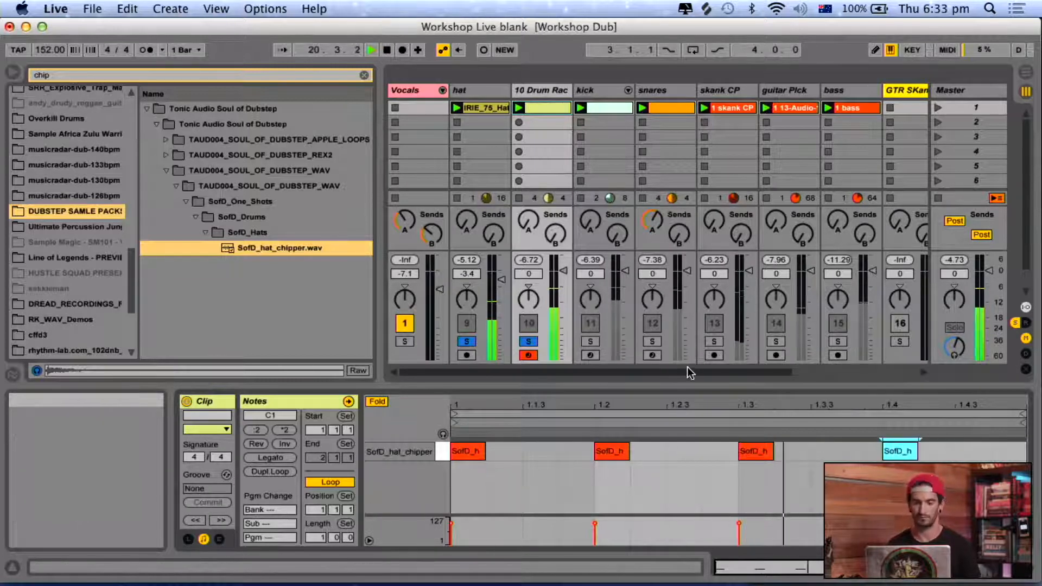
pyautogui.click(537, 92)
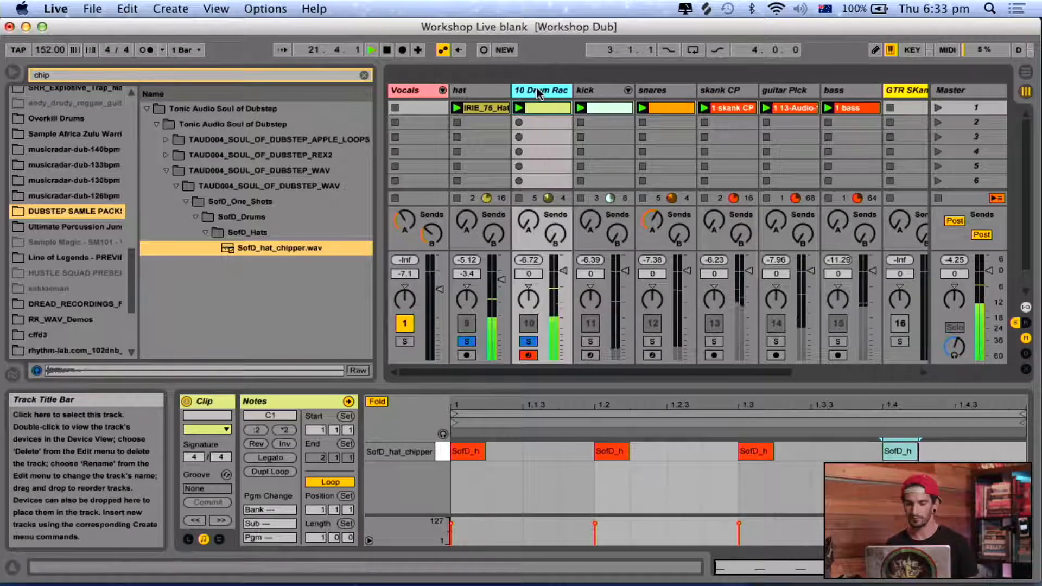
# Extend the clip loop to two bars and duplicate the four hat notes into bar 2.
pyautogui.moveTo(1023, 414); pyautogui.dragTo(998, 402)
pyautogui.press('super+a')
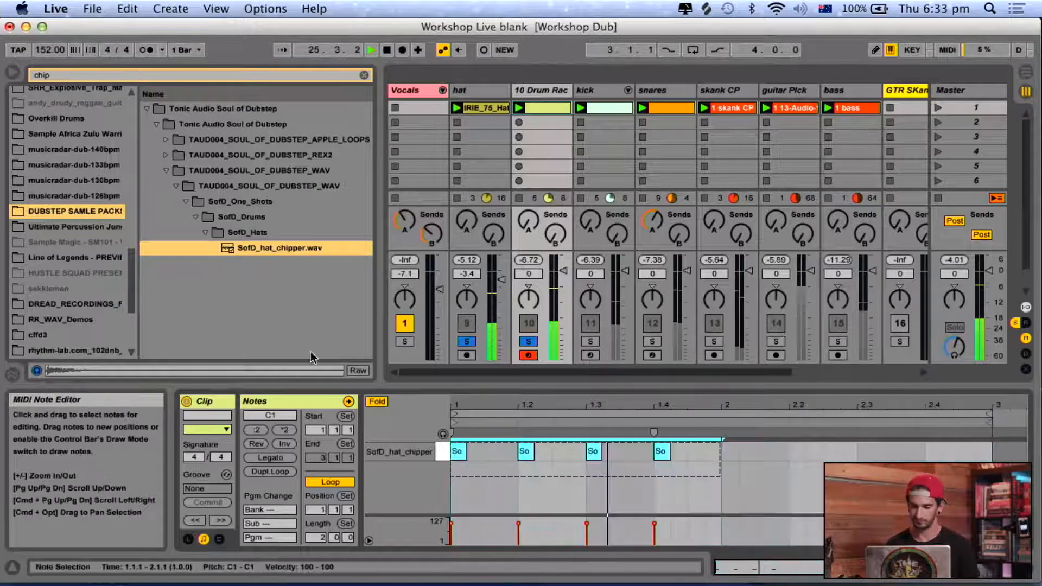
pyautogui.press('super+d')
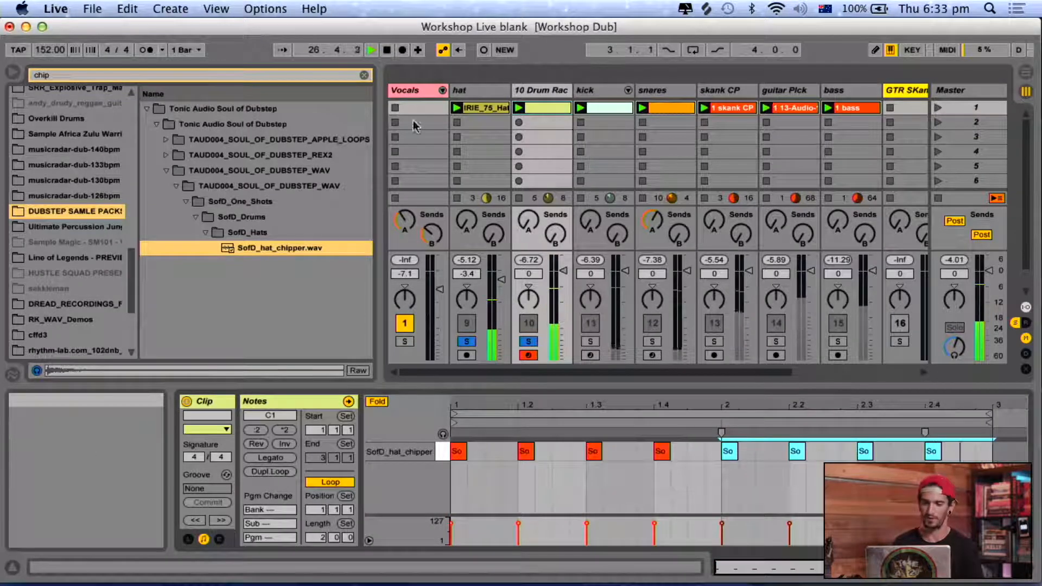
# Stop playback and clear the sample search.
pyautogui.click(541, 90)
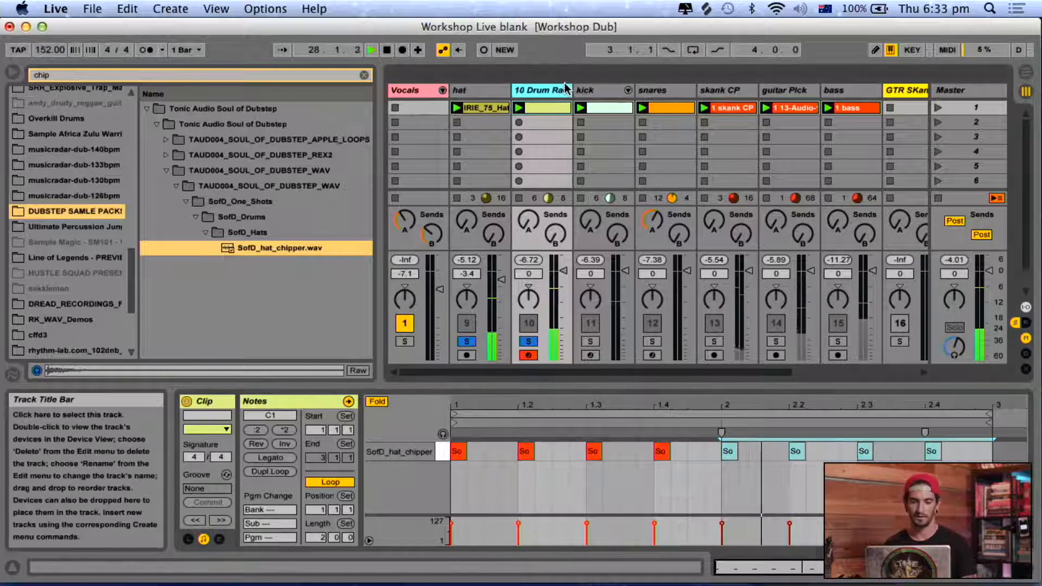
pyautogui.press('space')
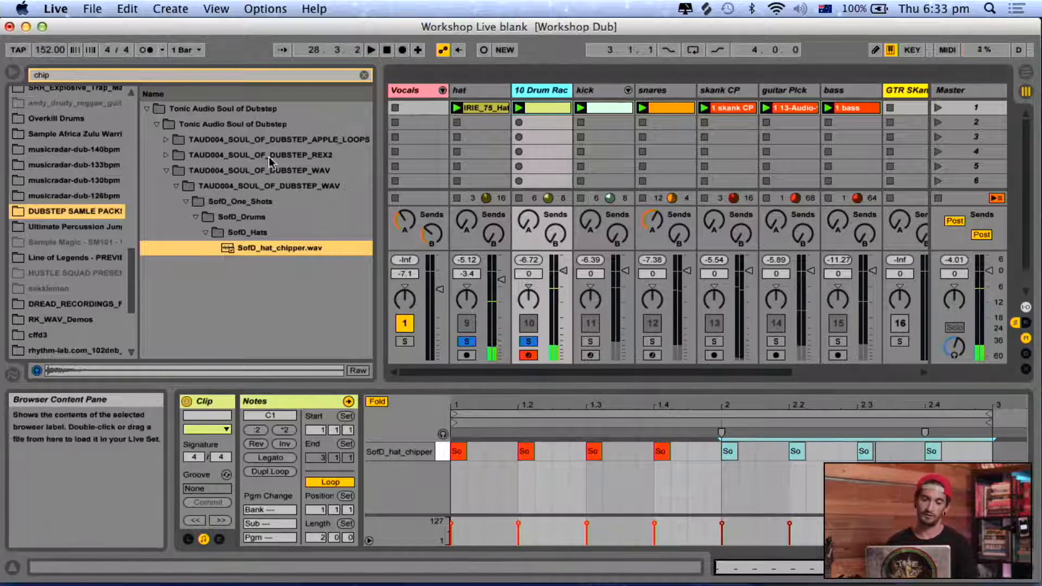
pyautogui.click(363, 75)
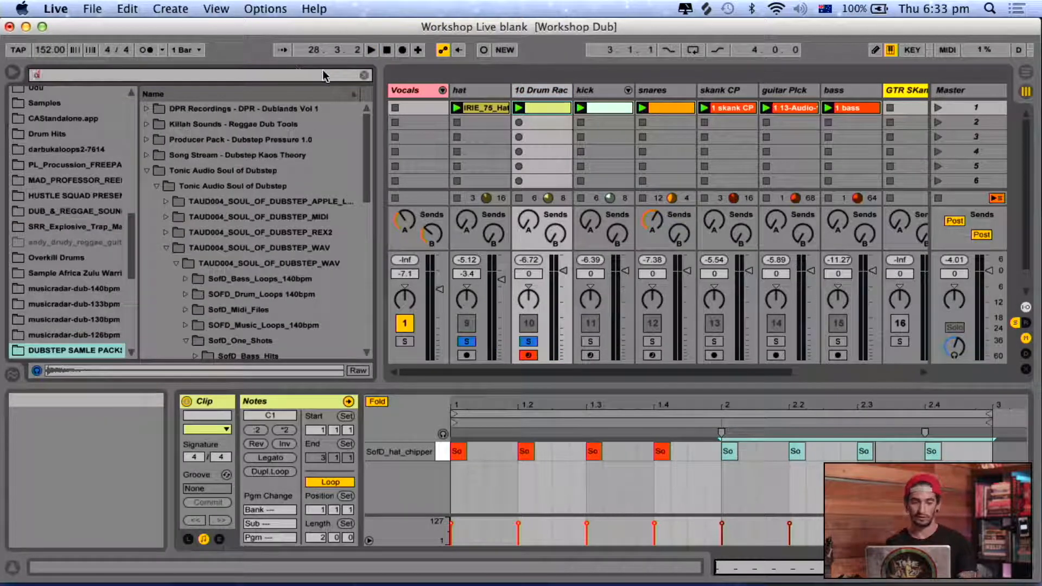
pyautogui.write('opn')
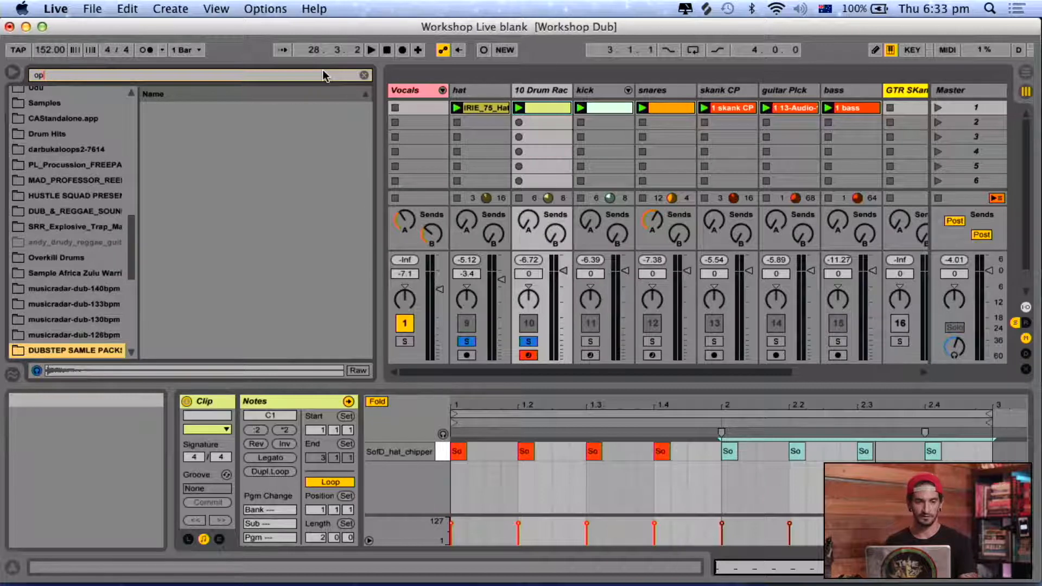
pyautogui.press('BackSpace')
pyautogui.press('BackSpace')
# Search the DUBSTEP SAMLE PACKS folder for "hat" and preview SofD_hat_ruffneck.wav.
pyautogui.write('hat')
pyautogui.scroll(-5, 210, 276)
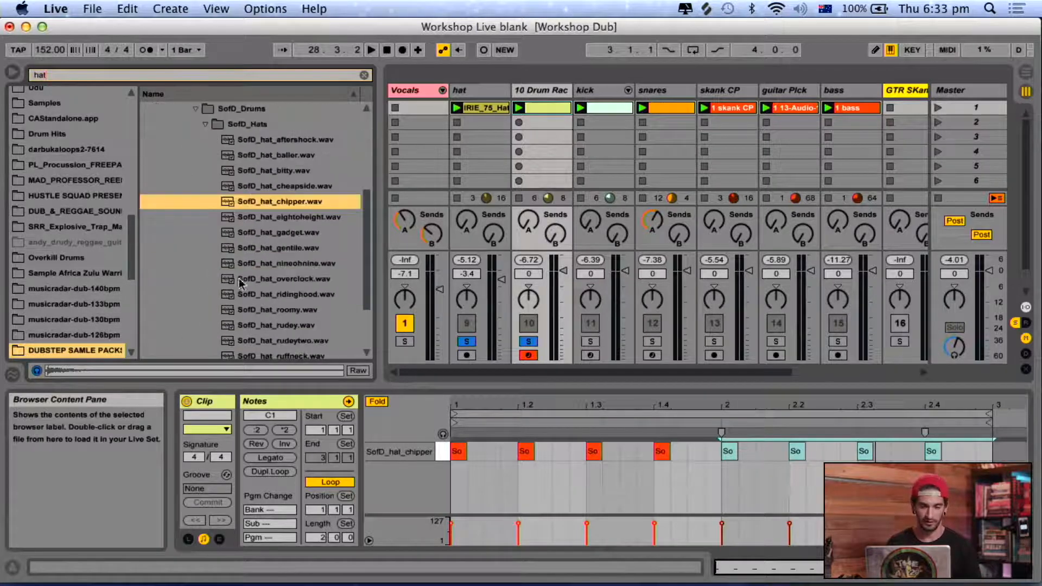
pyautogui.click(294, 142)
pyautogui.scroll(-3, 275, 244)
pyautogui.click(275, 274)
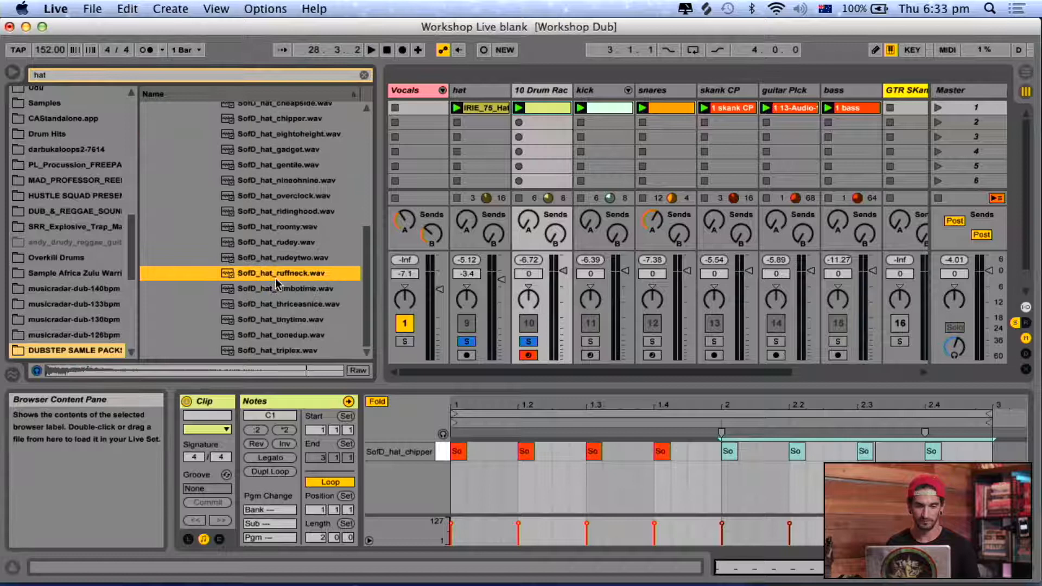
# Audition the hat samples listed before SofD_hat_ruffneck.wav and load SofD_hat_eightoheight.wav onto the C#1 pad of the Drum Rack.
pyautogui.press('Up')
pyautogui.press('Up')
pyautogui.press('Up')
pyautogui.press('Up')
pyautogui.press('Down')
pyautogui.press('Up')
pyautogui.press('Up')
pyautogui.press('Up')
pyautogui.press('Up')
pyautogui.press('Up')
pyautogui.press('Up')
pyautogui.press('Down')
pyautogui.press('Up')
pyautogui.press('Up')
pyautogui.press('Down')
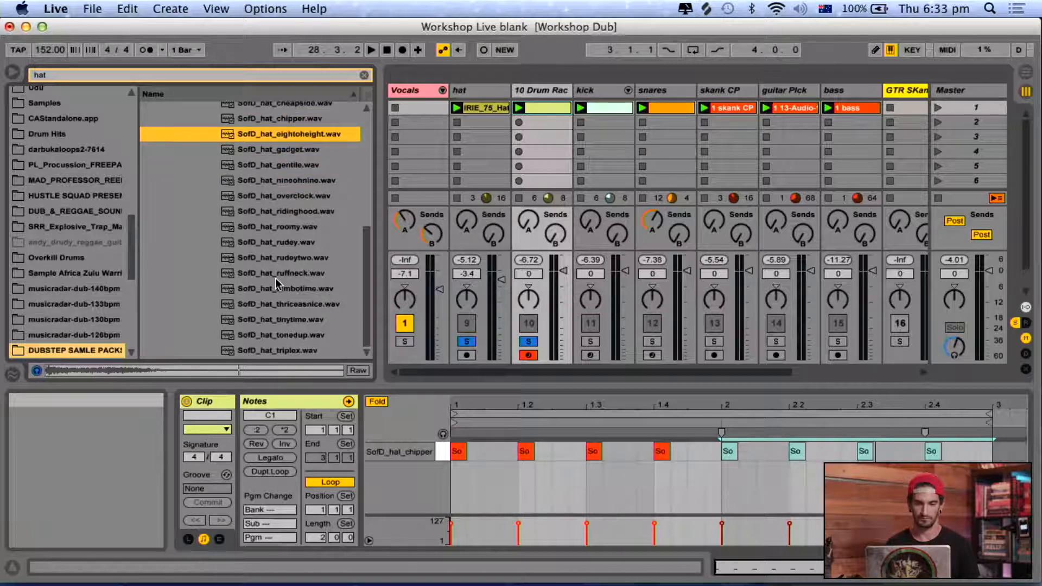
pyautogui.click(527, 86)
pyautogui.moveTo(251, 143); pyautogui.dragTo(290, 539)
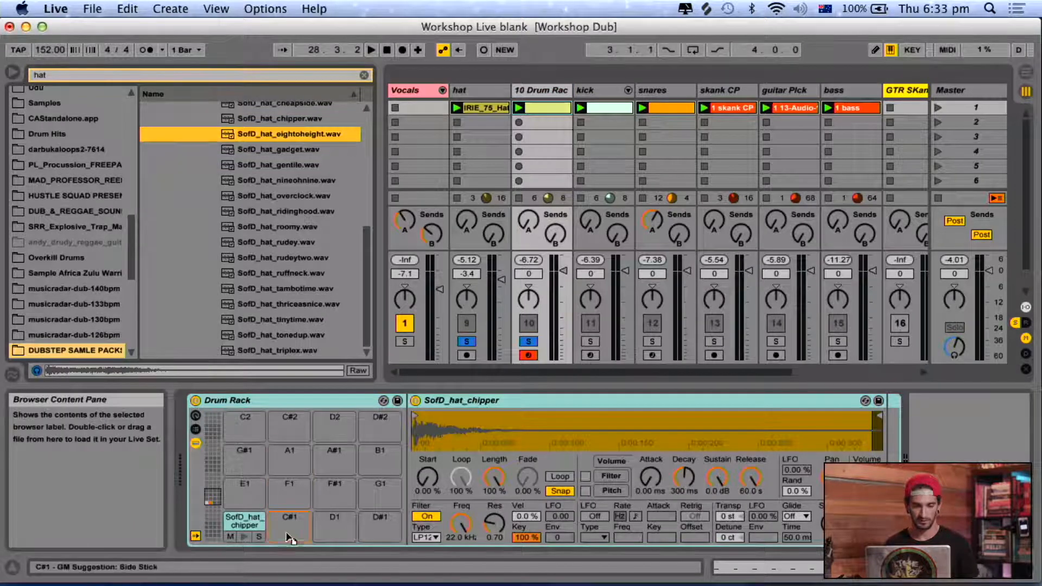
# Open the Drum Rack track's MIDI clip in the note editor and start playback.
pyautogui.click(559, 110)
pyautogui.press('space')
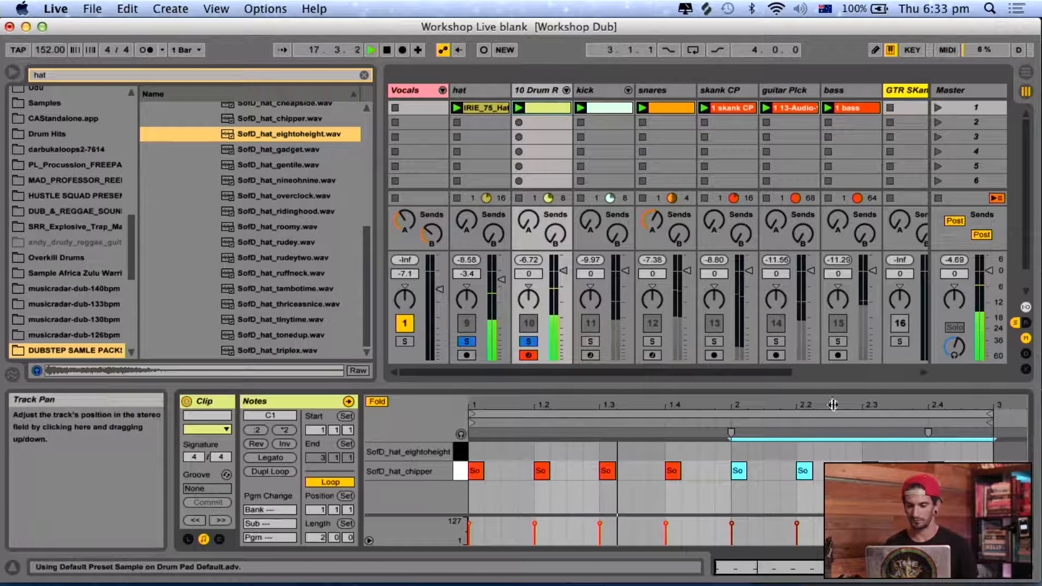
pyautogui.click(936, 457)
pyautogui.doubleClick(936, 455)
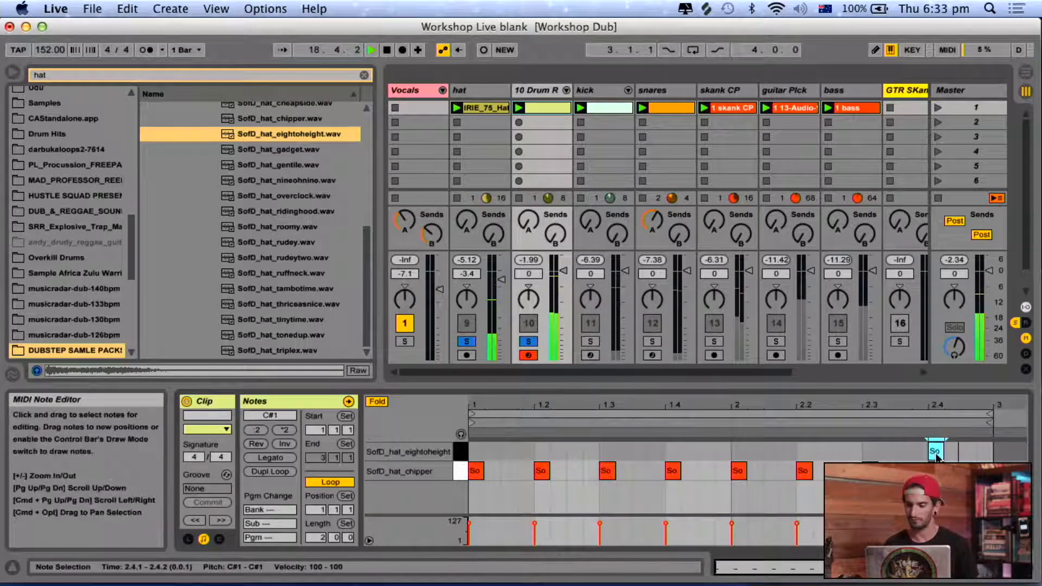
pyautogui.moveTo(936, 455); pyautogui.dragTo(881, 457)
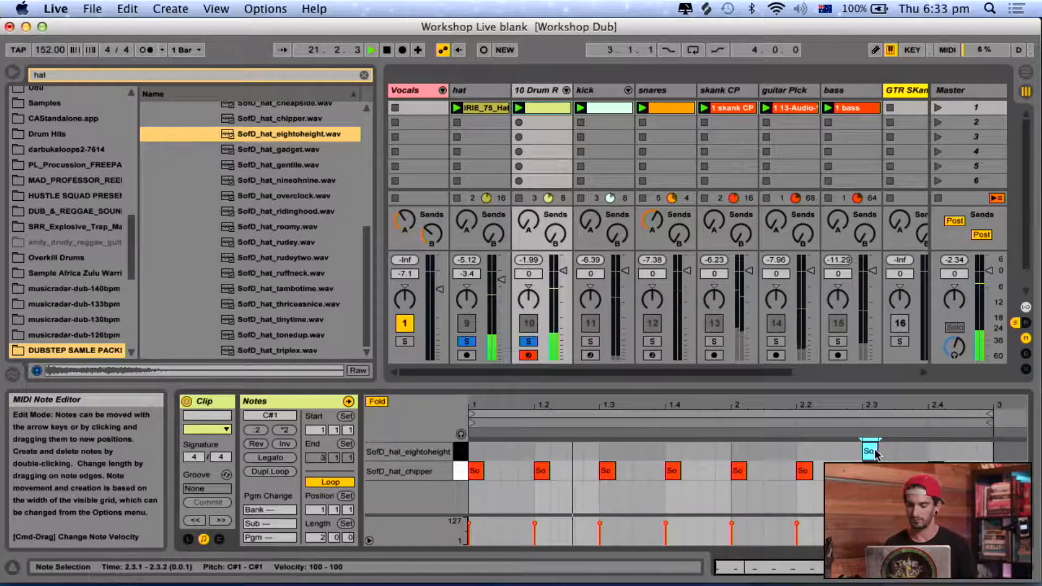
pyautogui.doubleClick(874, 455)
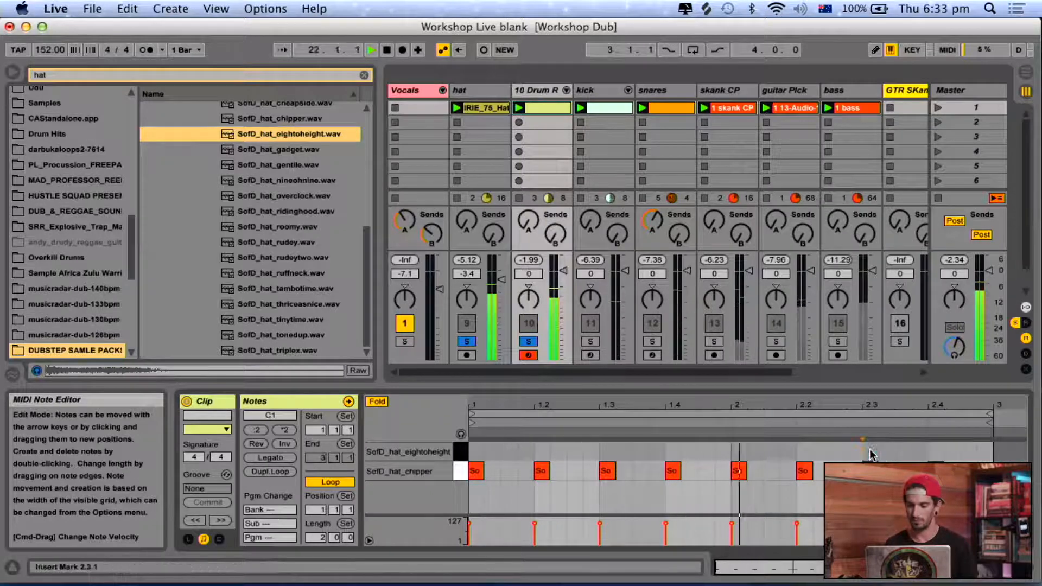
# Add a SofD_hat_eightoheight note at 2.4.3 near the end of bar 2, and stop playback.
pyautogui.doubleClick(963, 453)
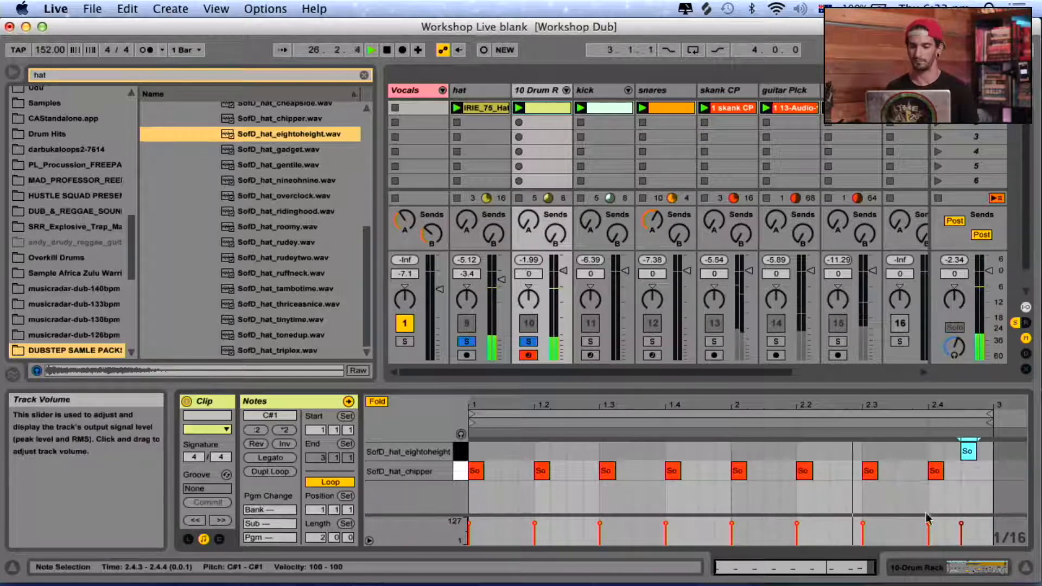
pyautogui.click(540, 93)
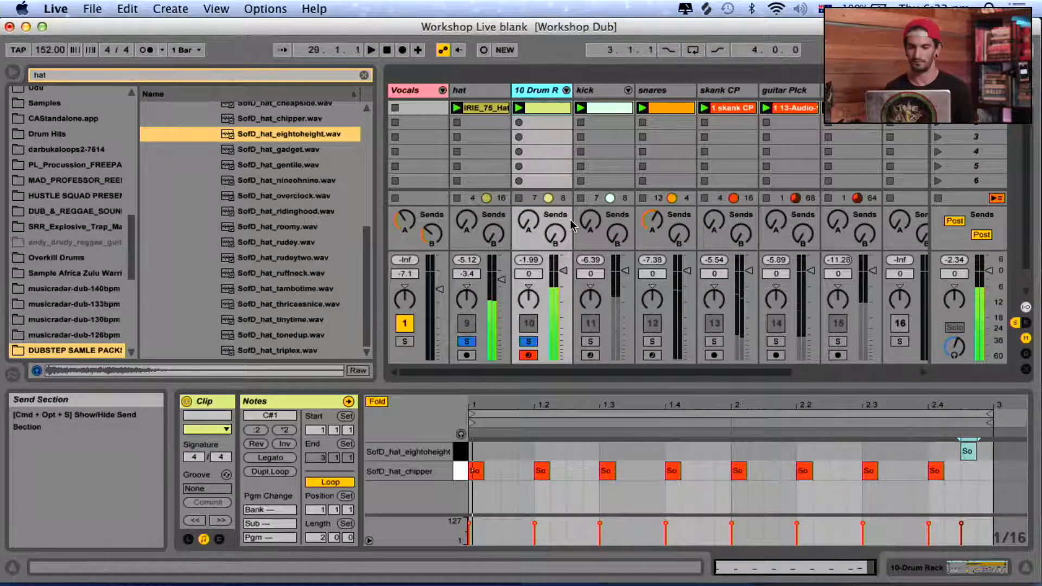
pyautogui.press('space')
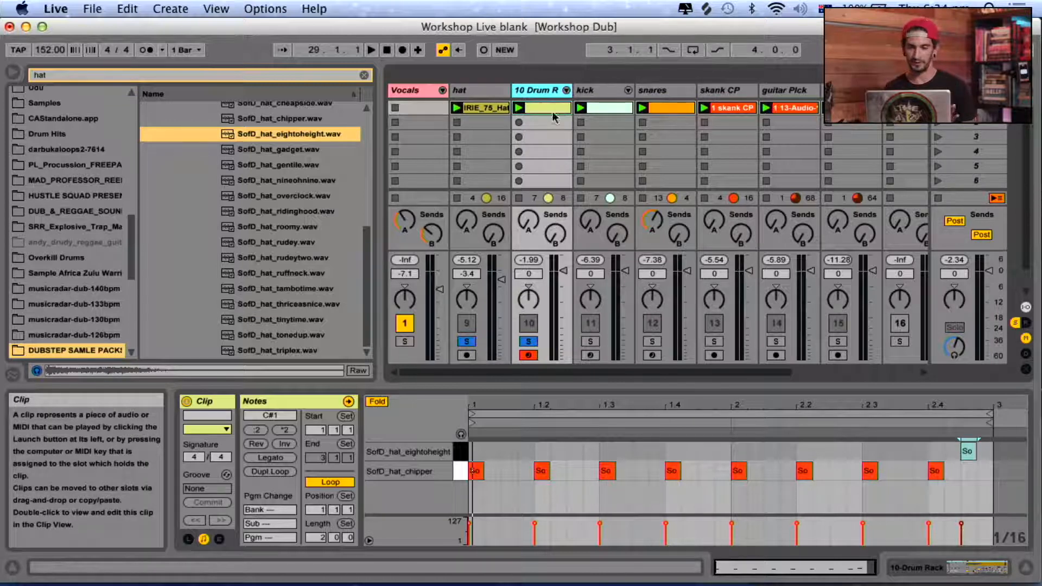
# Unsolo the hat and Drum Rack tracks so all tracks play in the mix.
pyautogui.click(528, 341)
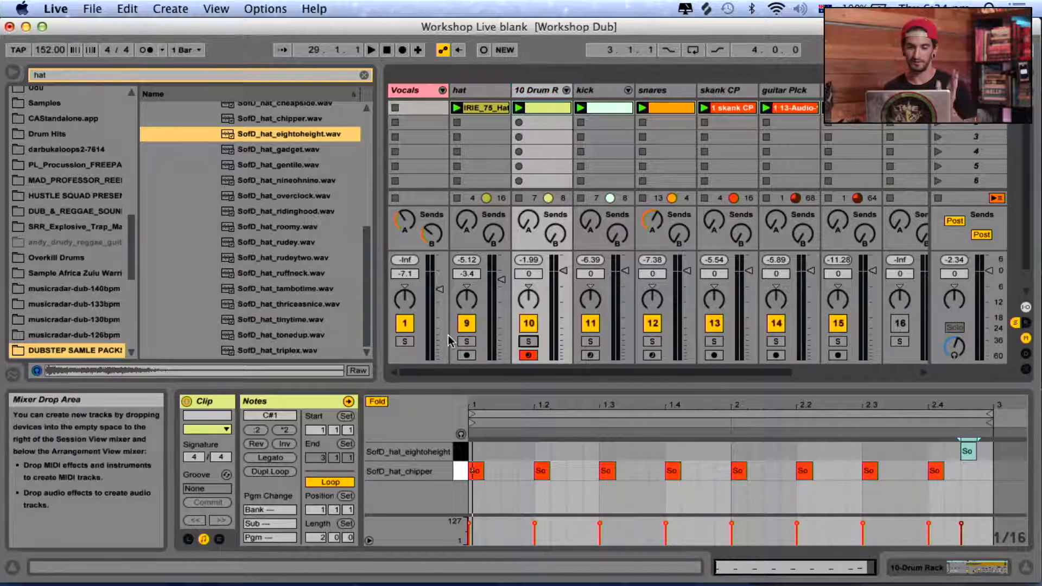
pyautogui.hscroll(2, 710, 120)
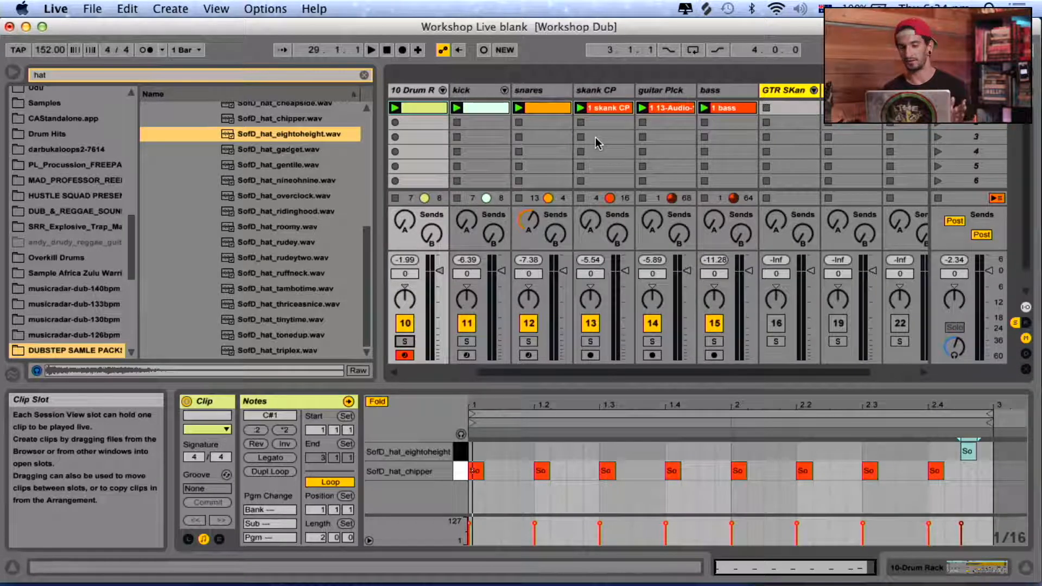
pyautogui.hscroll(1, 595, 138)
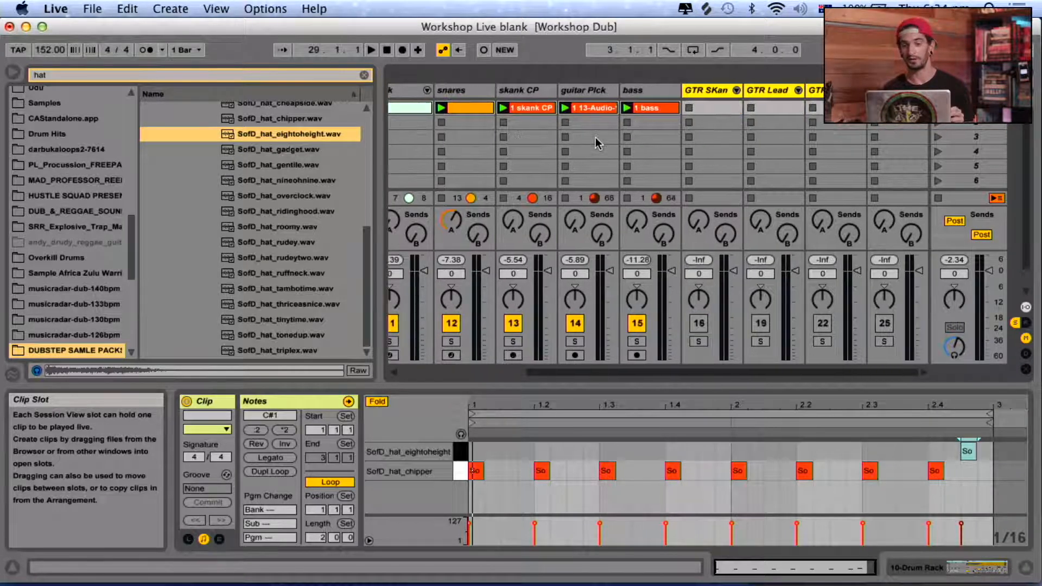
pyautogui.hscroll(-3, 647, 123)
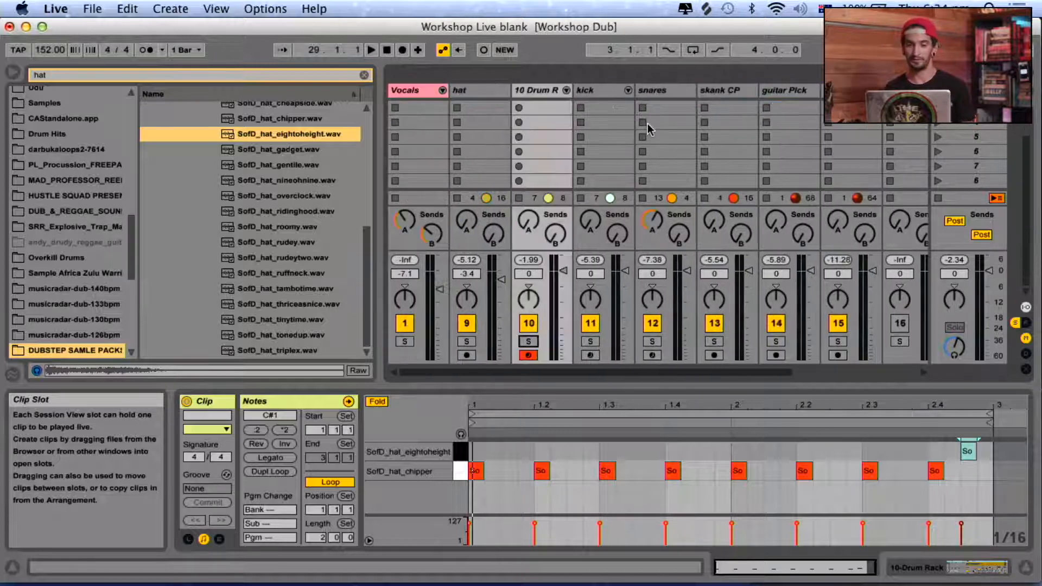
# Rename the Drum Rack track "hat rack" and, during playback, lower its volume to -4.0 dB and the hat track's to -5.4 dB.
pyautogui.press('space')
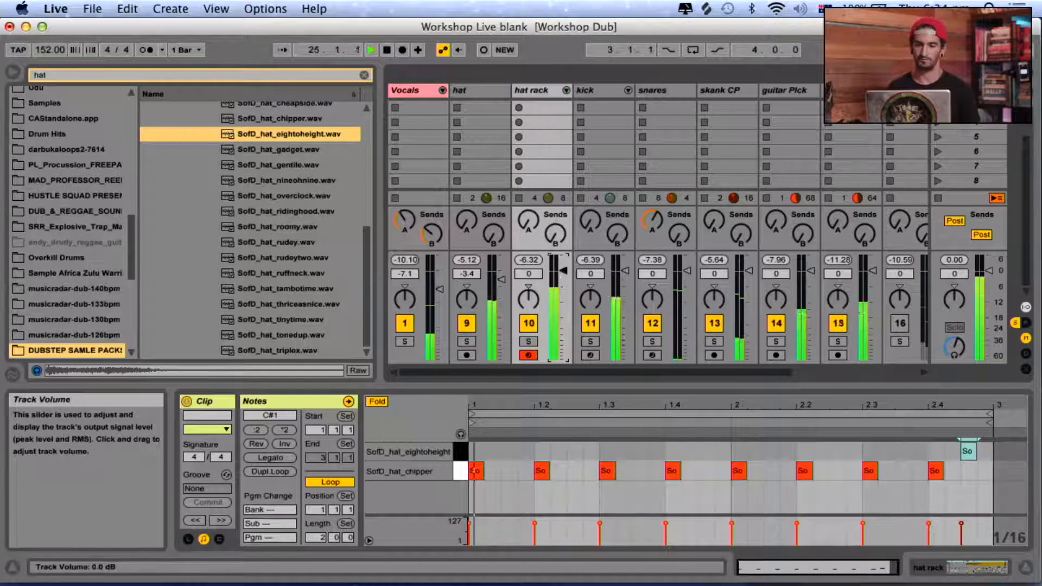
pyautogui.moveTo(501, 279); pyautogui.dragTo(501, 285)
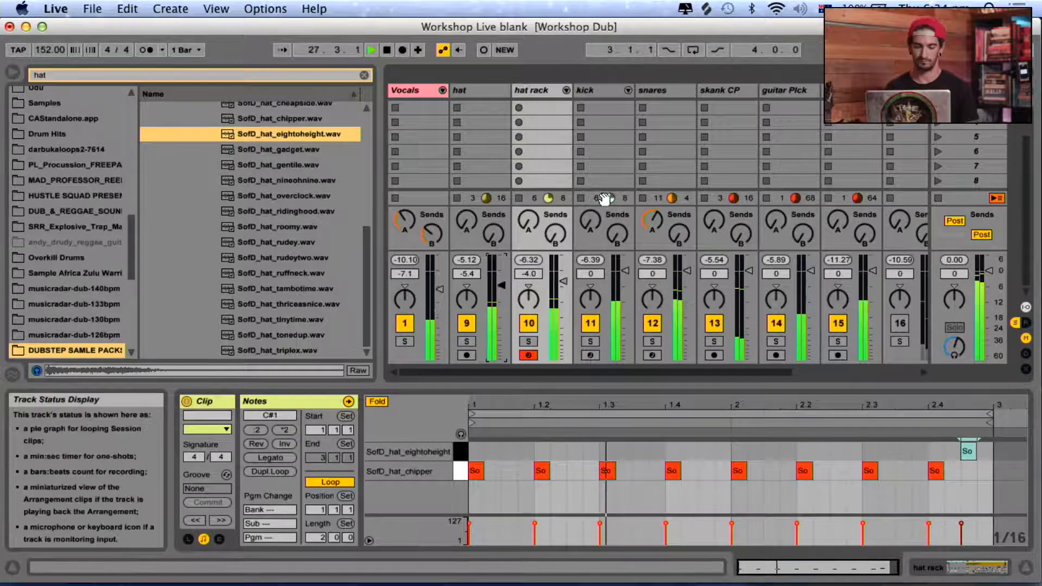
# Hide the clip detail view and the browser, and stop playback.
pyautogui.press('super+alt+l')
pyautogui.press('super+alt+b')
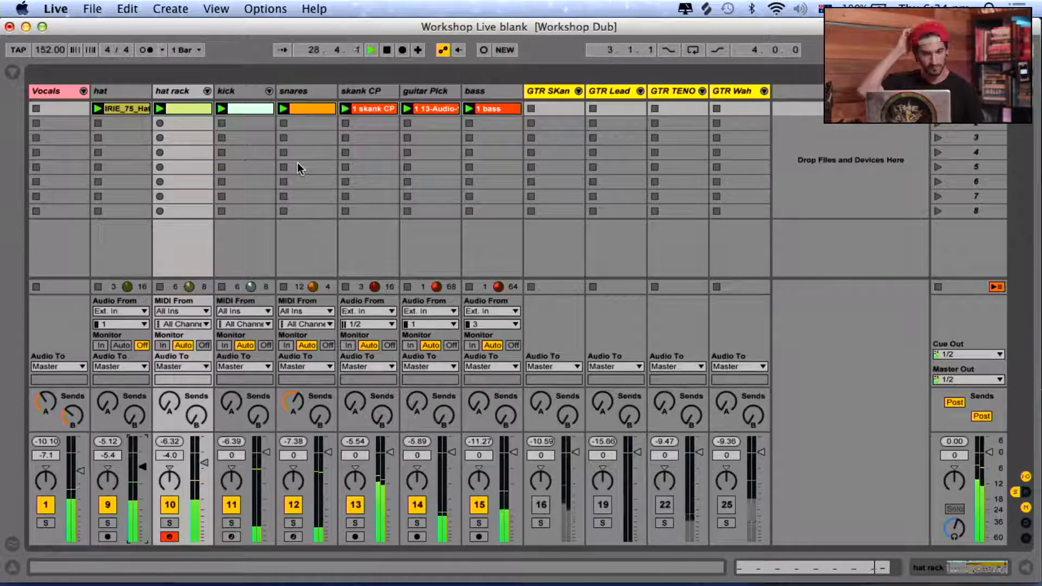
pyautogui.press('space')
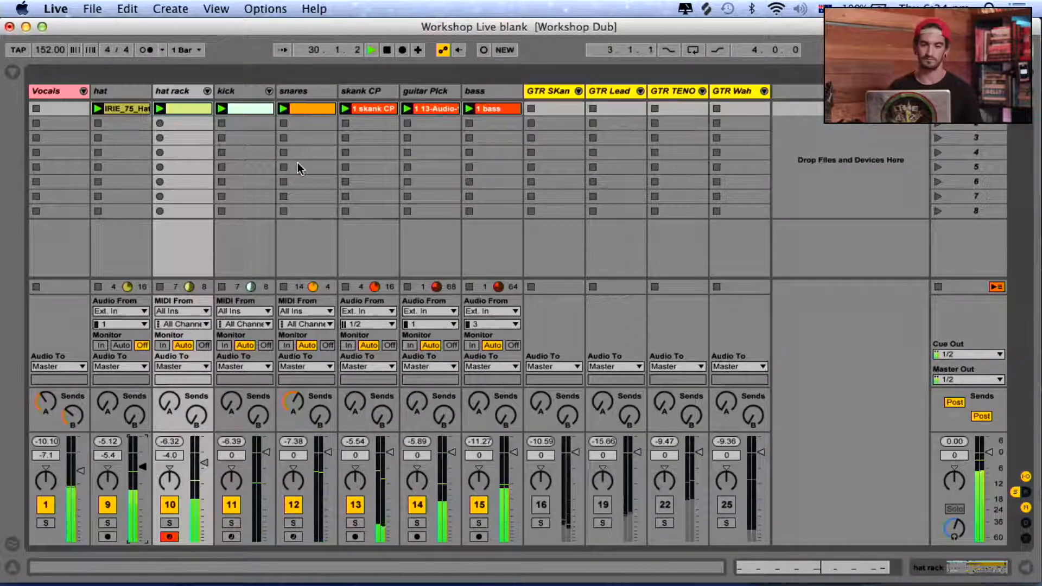
# Group the tracks from hat through bass into one group track.
pyautogui.click(139, 93)
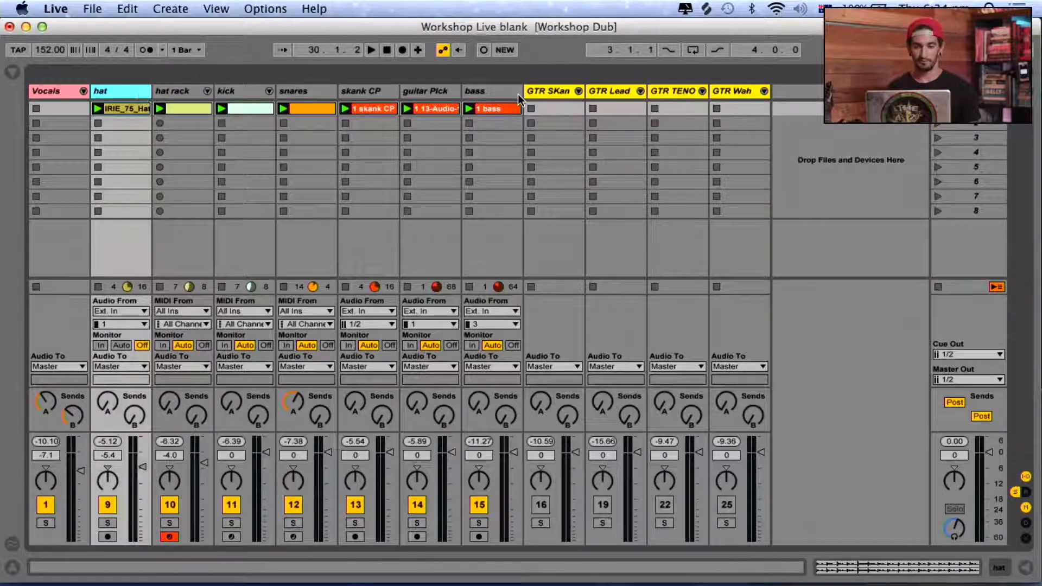
pyautogui.keyDown('shift'); pyautogui.click(501, 89); pyautogui.keyUp('shift')
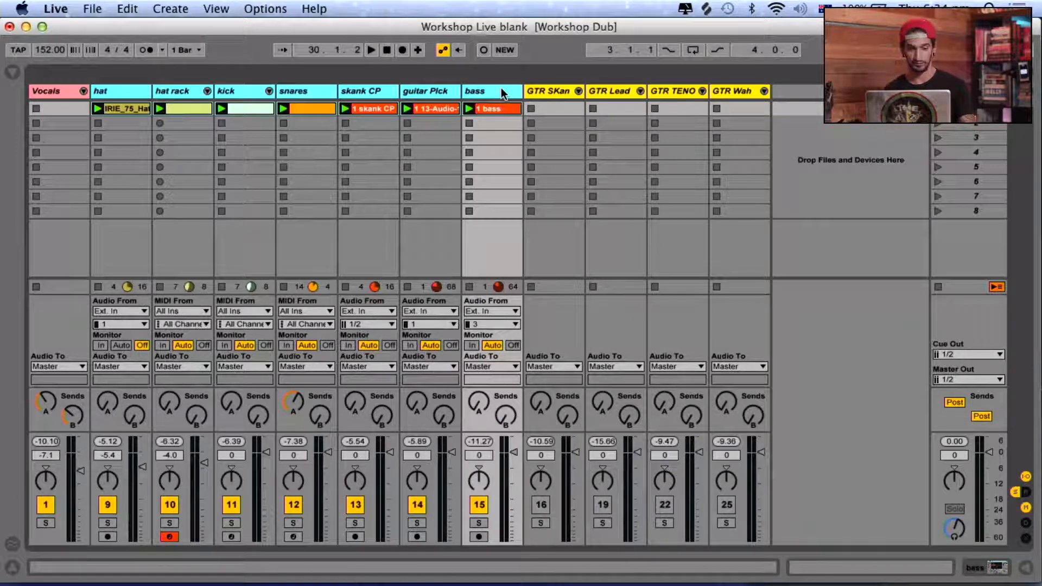
pyautogui.press('super+g')
# Reorder the grouped tracks to kick, hat, hat rack, snares, bass, guitar Pick and skank CP.
pyautogui.moveTo(298, 90); pyautogui.dragTo(197, 99)
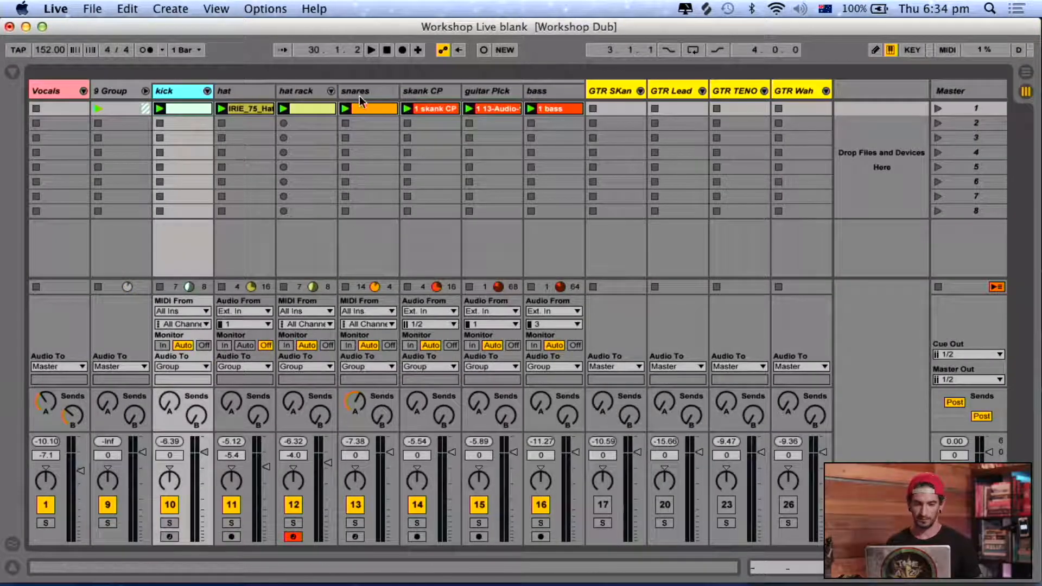
pyautogui.moveTo(541, 93); pyautogui.dragTo(402, 103)
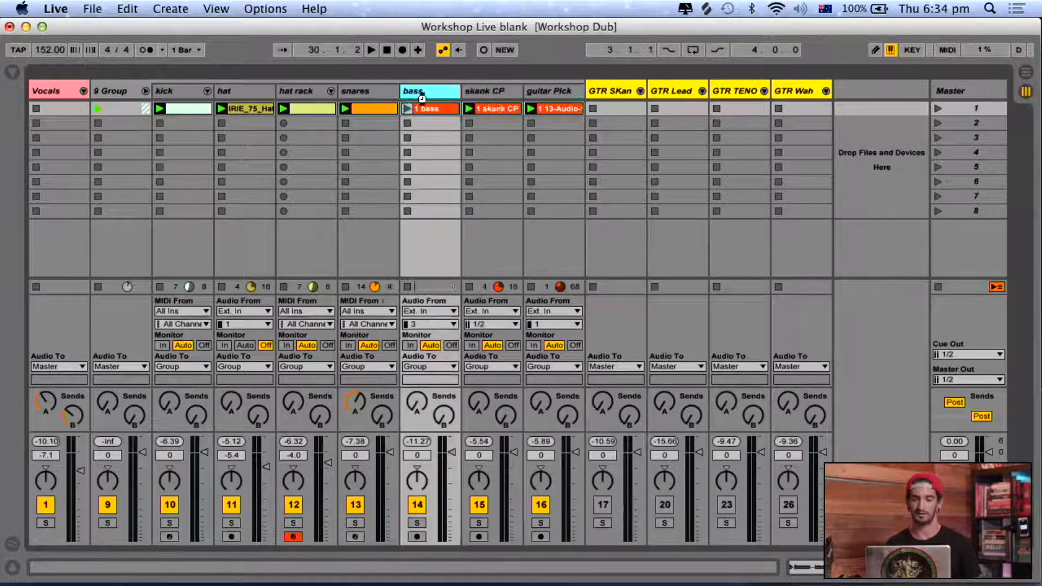
pyautogui.moveTo(572, 97); pyautogui.dragTo(453, 96)
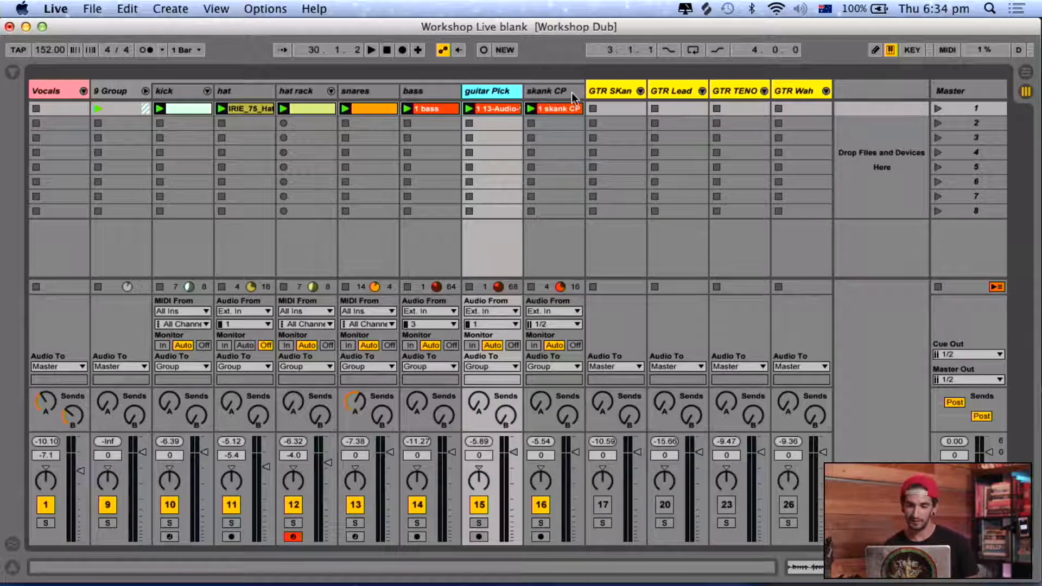
# Add an audio track named organ after skank CP in the group, with external input 1/2 and monitoring on Auto.
pyautogui.click(572, 97)
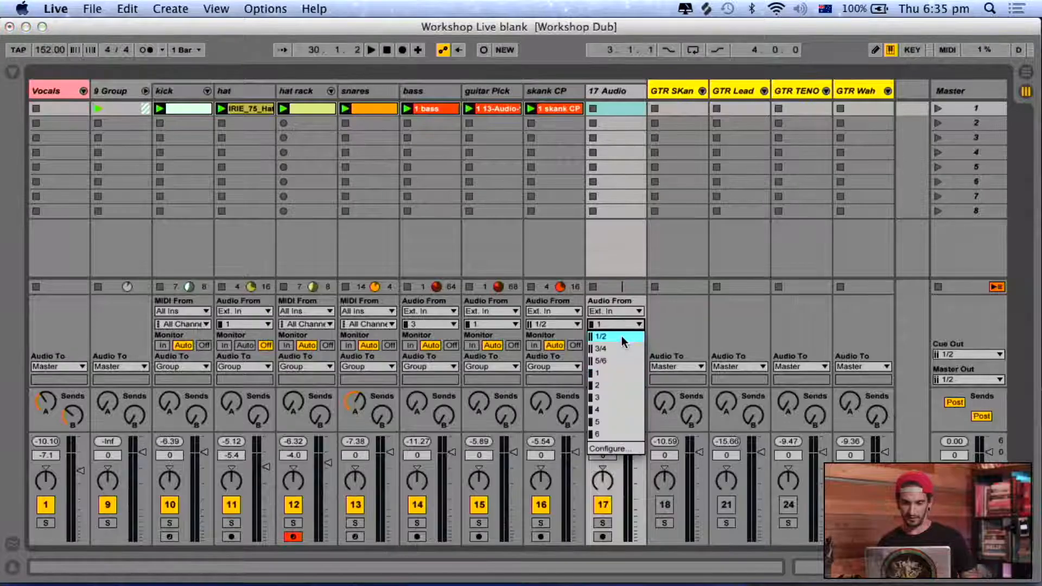
pyautogui.click(622, 337)
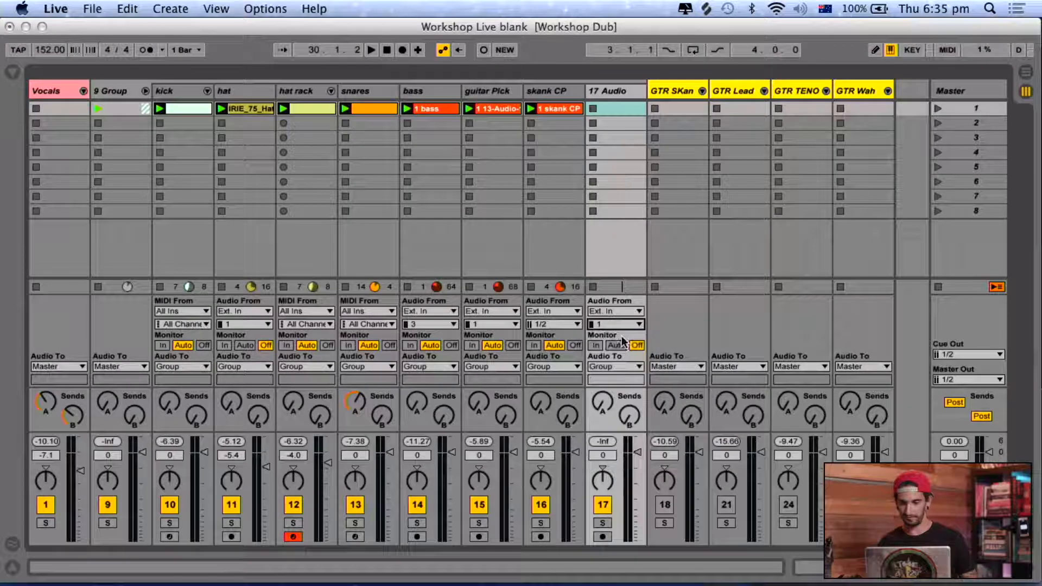
pyautogui.press('super+r')
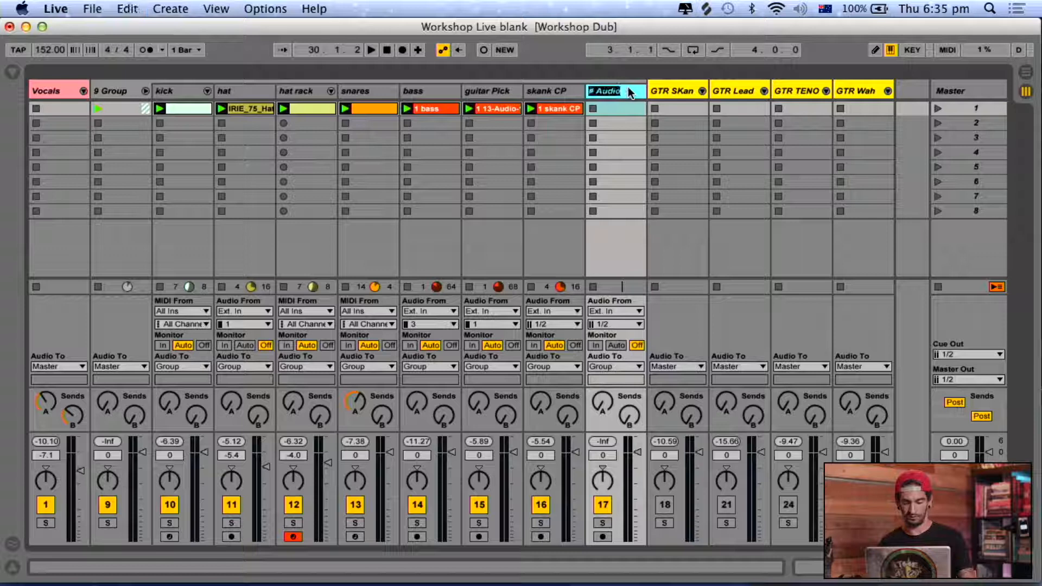
pyautogui.click(618, 346)
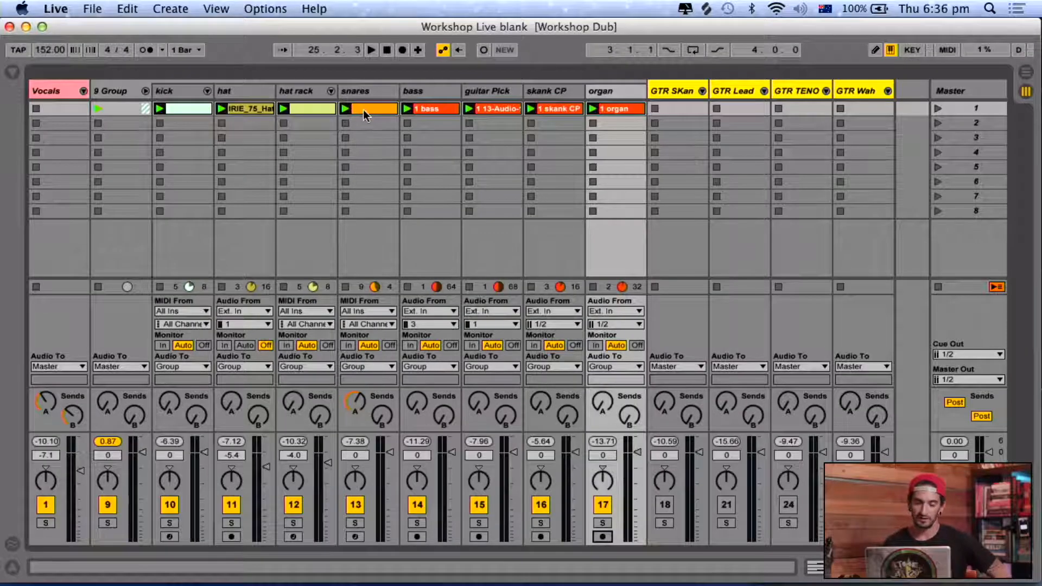
pyautogui.click(363, 110)
pyautogui.click(434, 109)
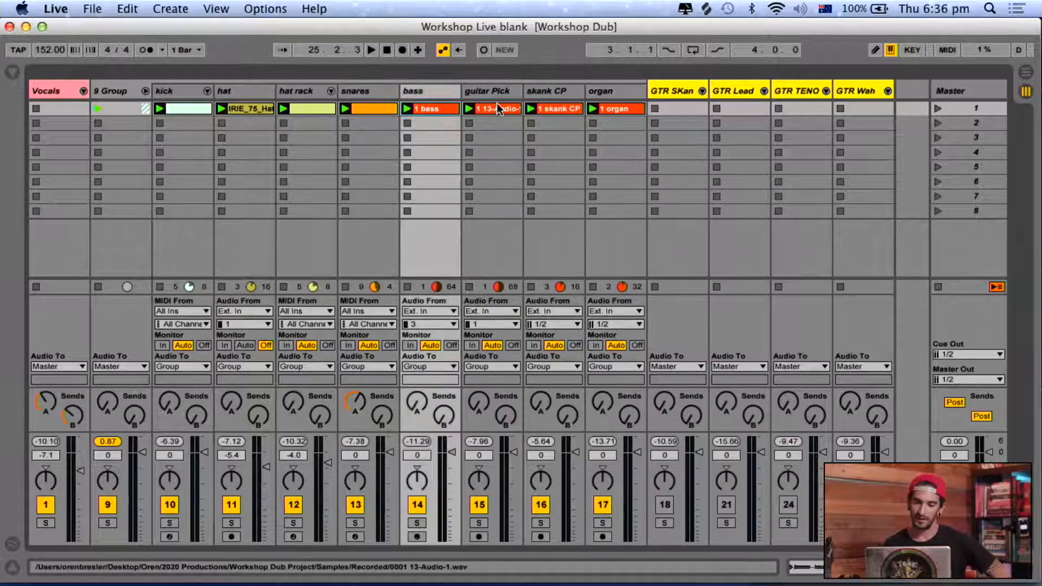
pyautogui.click(498, 108)
pyautogui.click(565, 109)
pyautogui.click(637, 111)
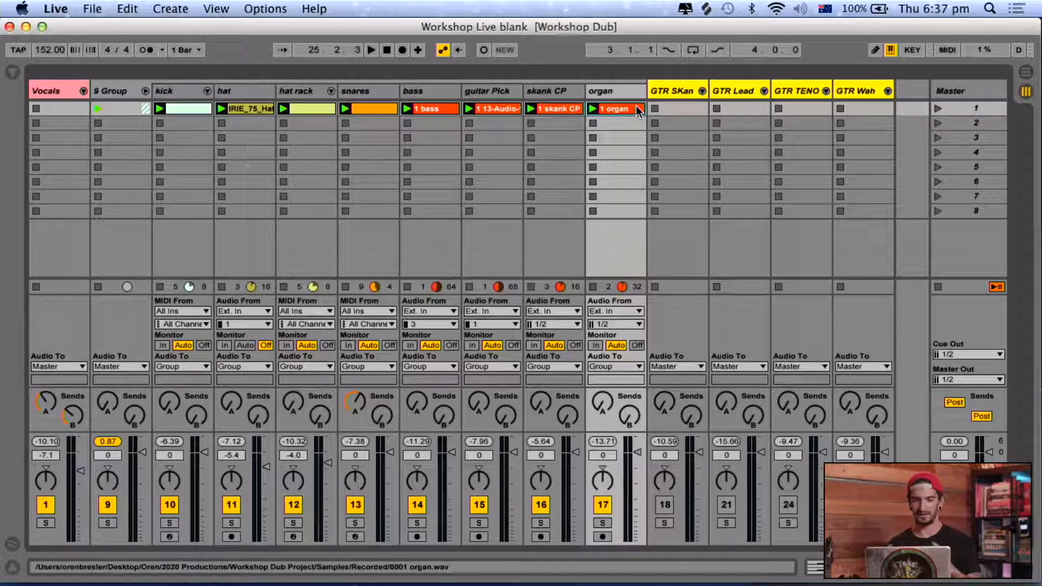
# Copy the scene 1 clips from kick through organ and paste them into the Arrangement at 1.1.1, starting on the kick track.
pyautogui.click(193, 118)
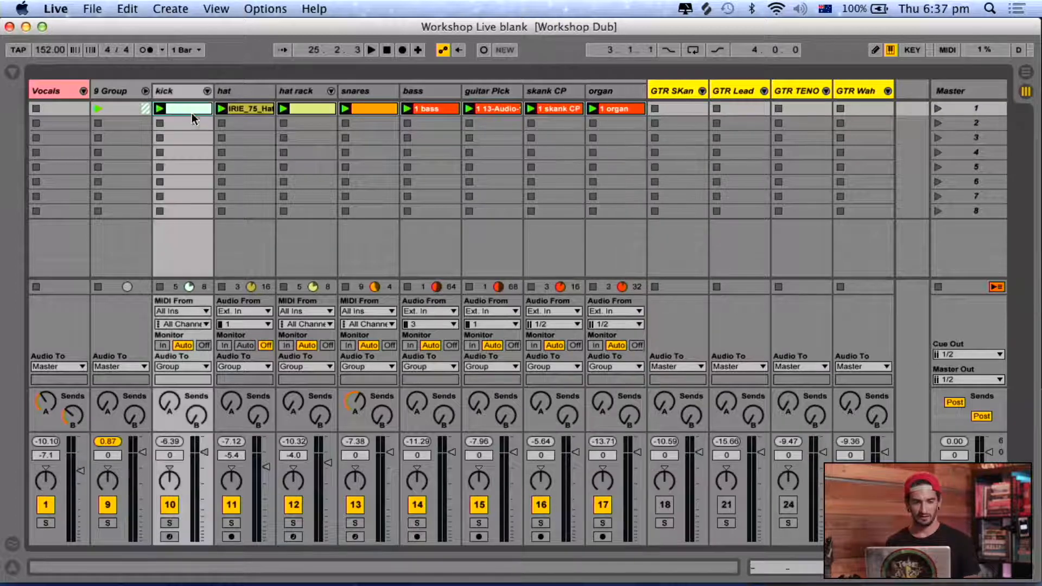
pyautogui.click(602, 108)
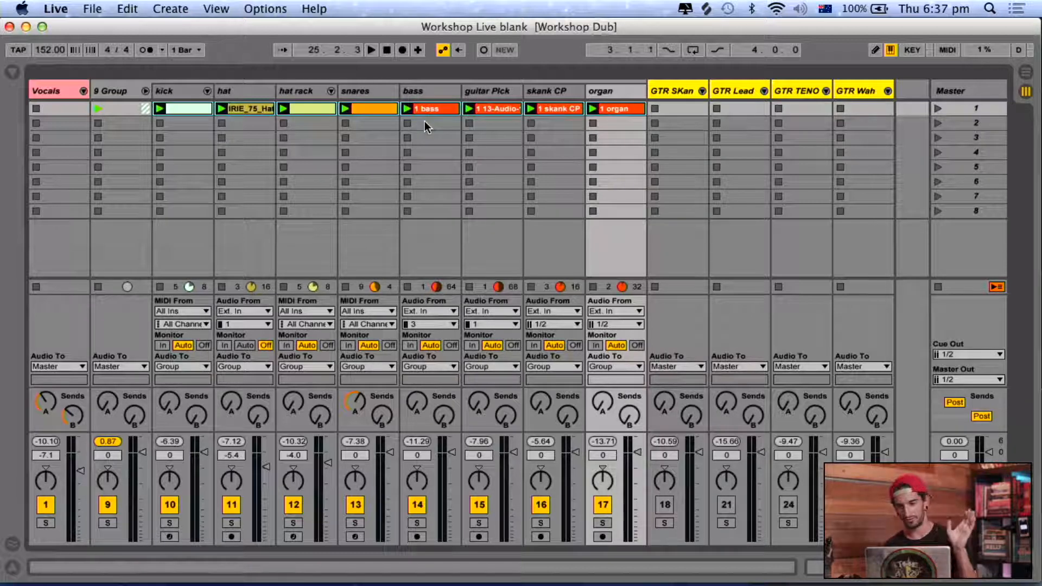
pyautogui.press('Tab')
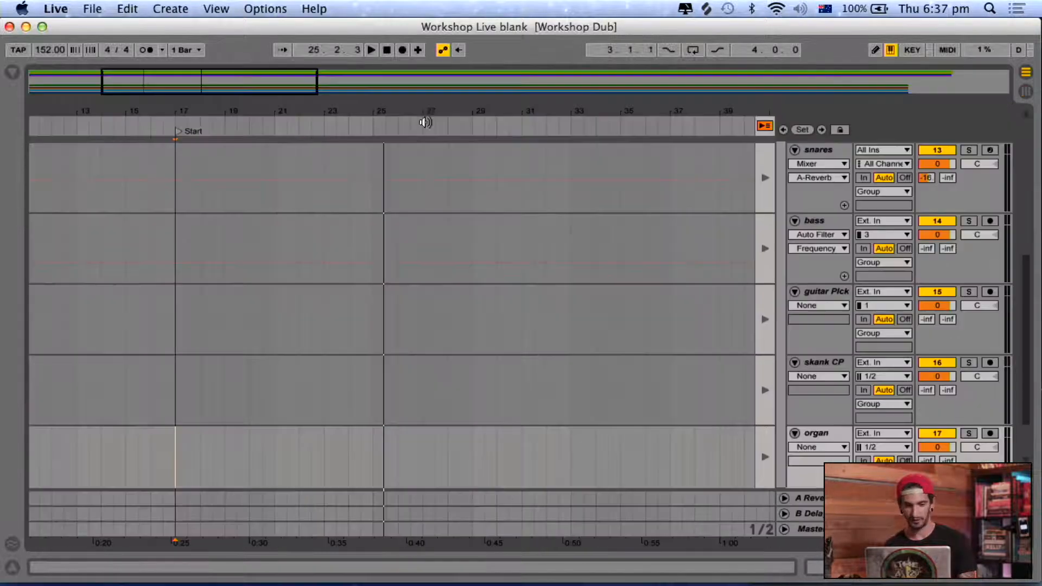
pyautogui.click(765, 126)
pyautogui.scroll(5, 230, 305)
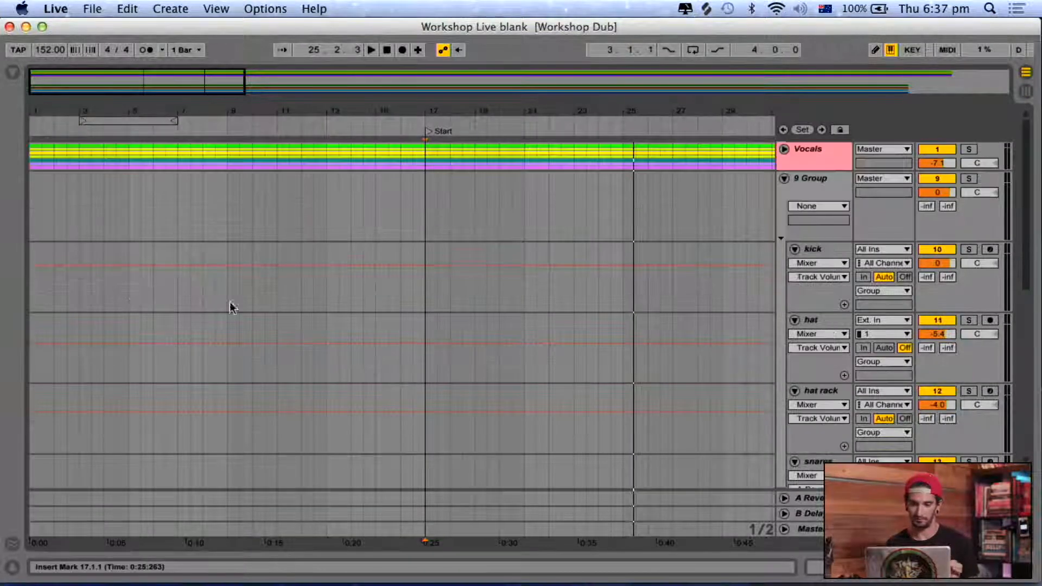
pyautogui.press('Home')
pyautogui.click(28, 291)
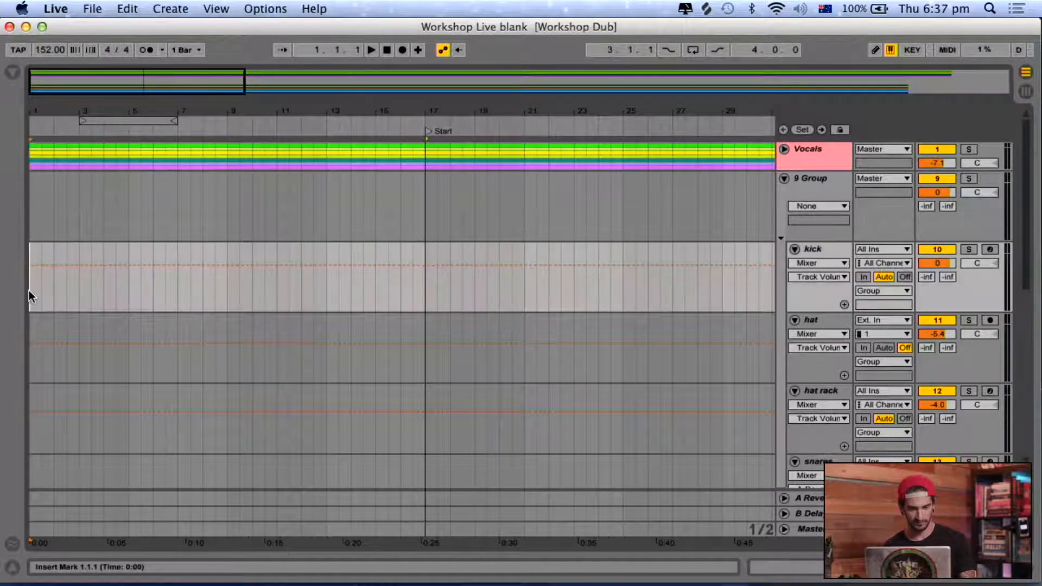
pyautogui.press('super+v')
# Duplicate the kick and hat rack clips once each so both fill the first four bars.
pyautogui.click(51, 253)
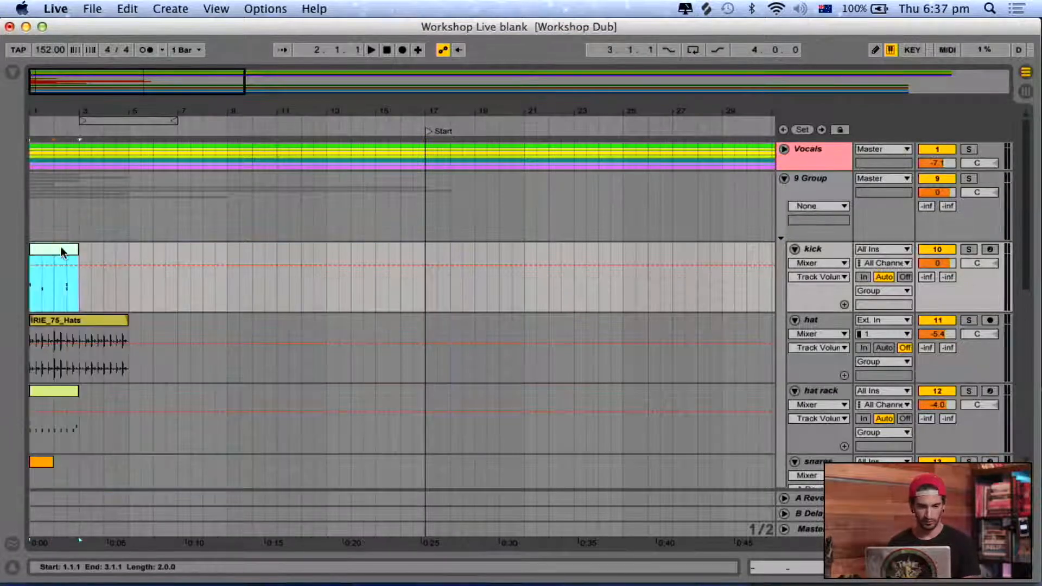
pyautogui.press('super+d')
pyautogui.click(32, 393)
pyautogui.scroll(-6, 32, 396)
pyautogui.press('super+d')
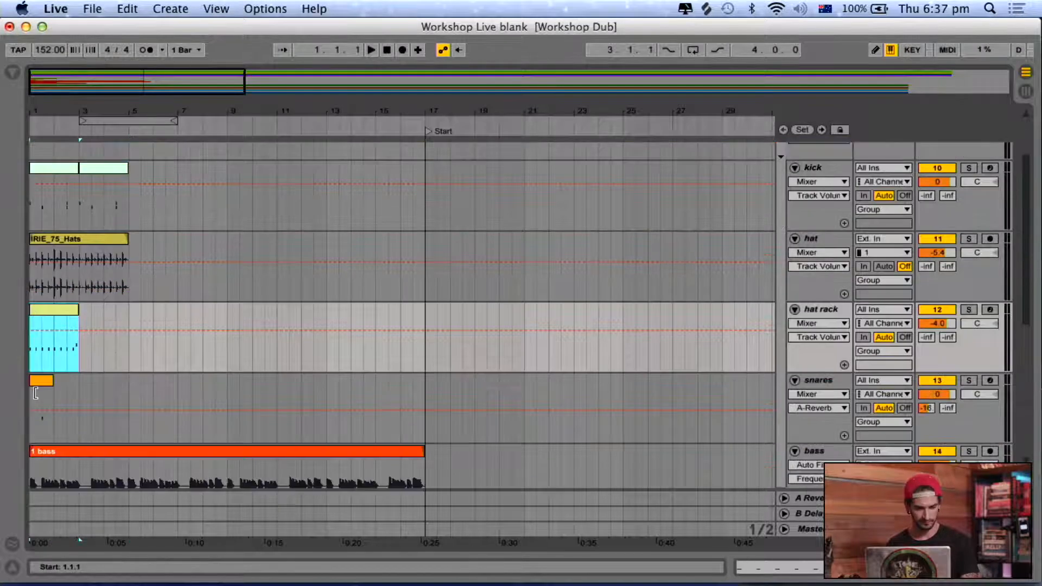
# Duplicate the one-bar snares clip three times to fill the first four bars.
pyautogui.click(42, 365)
pyautogui.press('super+d')
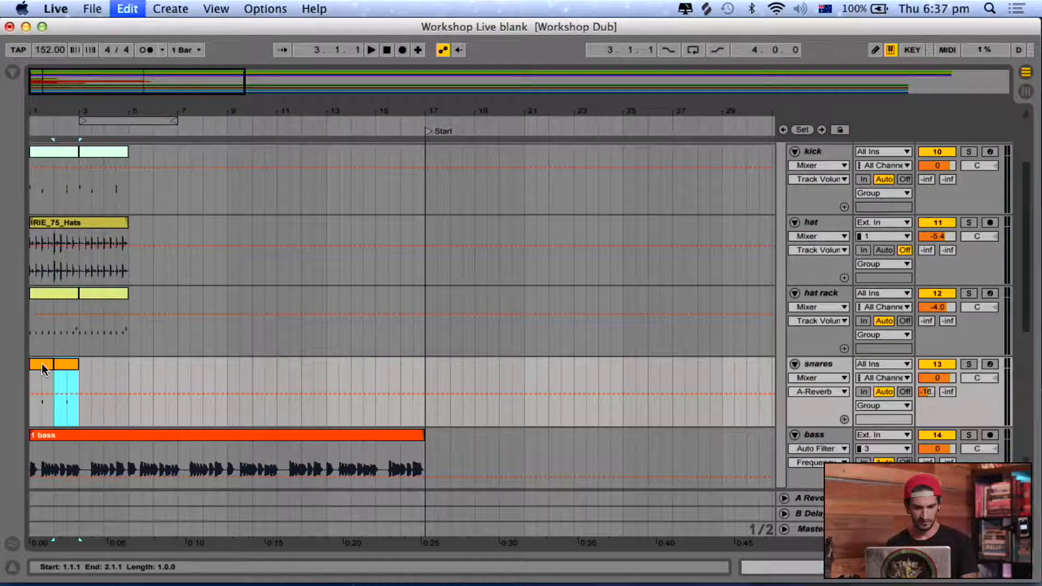
pyautogui.press('super+d')
pyautogui.press('super+d')
# Play the opening bars, stop, and duplicate the four-bar block of kick, hat, hat rack and snares clips through bar 8.
pyautogui.click(98, 435)
pyautogui.press('space')
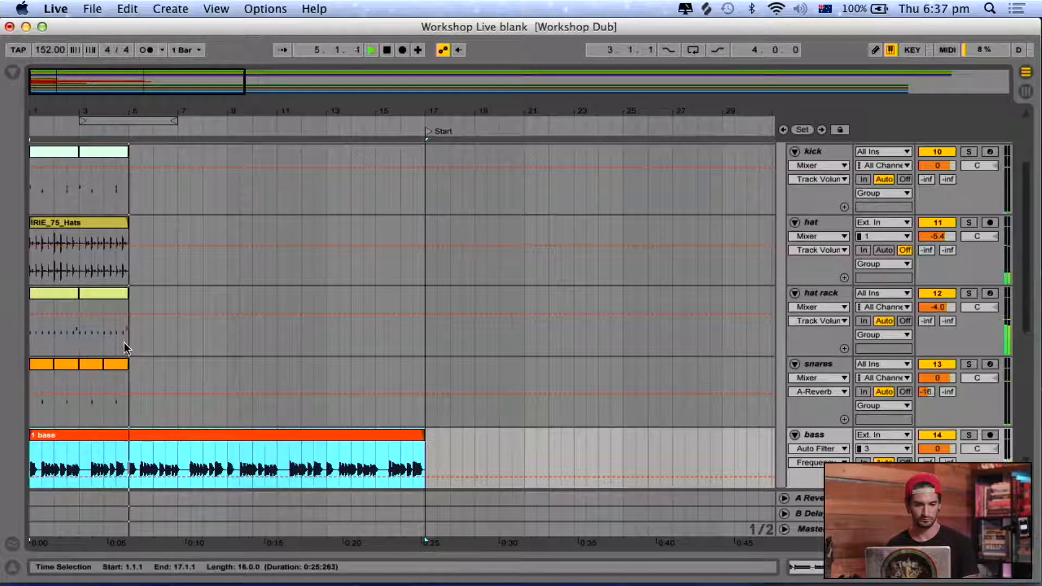
pyautogui.click(115, 367)
pyautogui.scroll(4, 115, 367)
pyautogui.press('space')
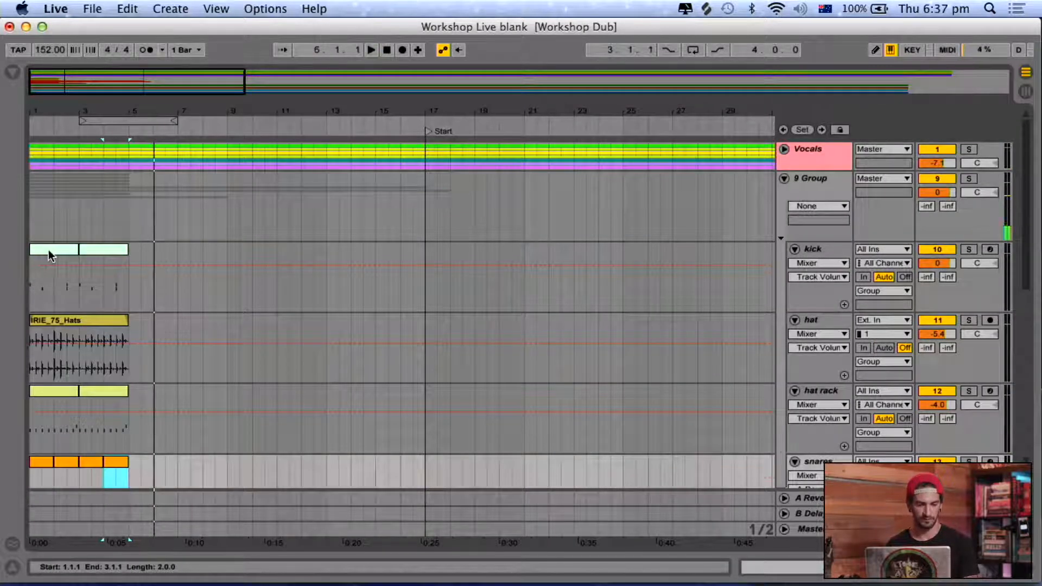
pyautogui.keyDown('shift'); pyautogui.click(48, 250); pyautogui.keyUp('shift')
pyautogui.press('super+d')
# Duplicate the skank CP clip once and shorten the guitar Pick and bass clips to end at bar 9.
pyautogui.scroll(-5, 51, 250)
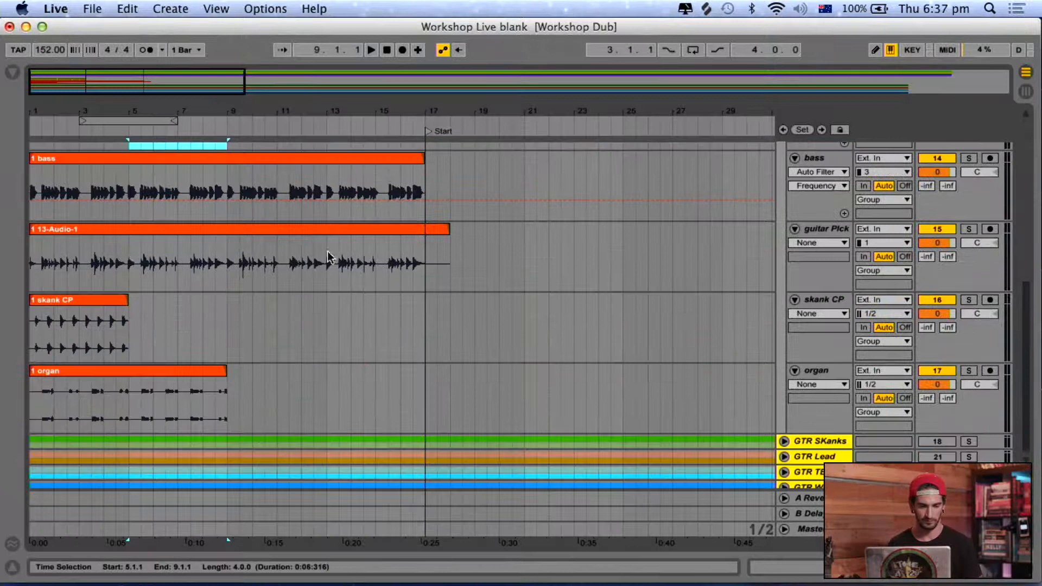
pyautogui.click(99, 319)
pyautogui.press('super+d')
pyautogui.moveTo(443, 227); pyautogui.dragTo(227, 228)
pyautogui.scroll(4, 368, 257)
pyautogui.moveTo(423, 391); pyautogui.dragTo(227, 390)
# Select the eight-bar block of clips from kick through organ and duplicate it repeatedly until the arrangement ends at bar 145.
pyautogui.scroll(-4, 232, 380)
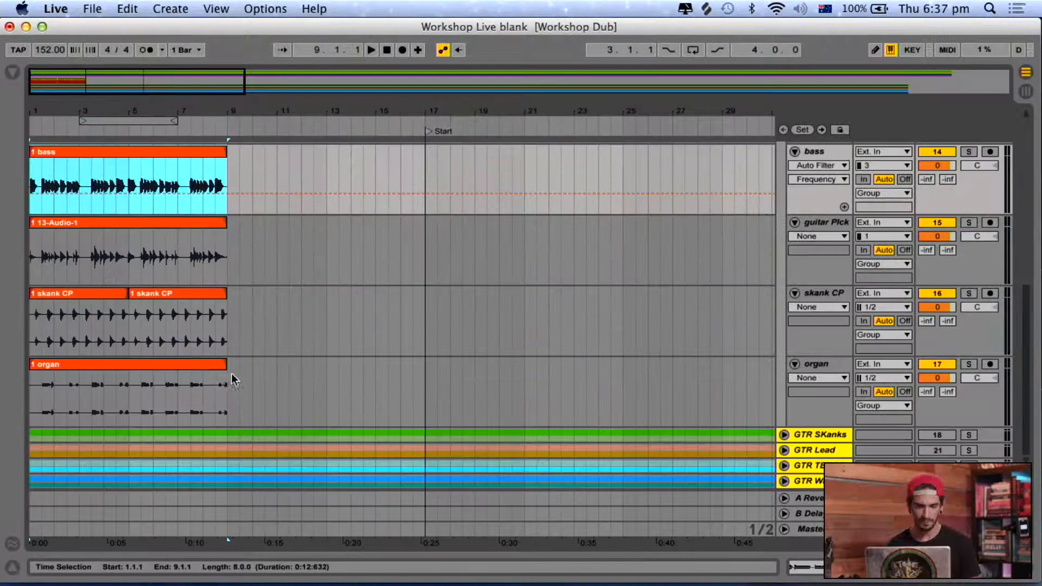
pyautogui.click(172, 381)
pyautogui.scroll(4, 190, 364)
pyautogui.click(54, 253)
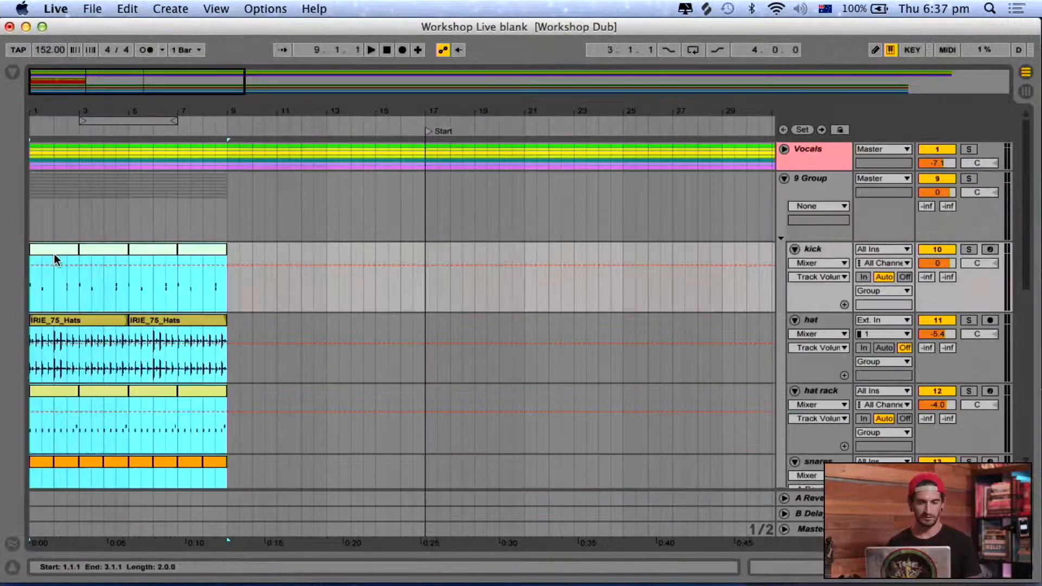
pyautogui.scroll(-5, 53, 253)
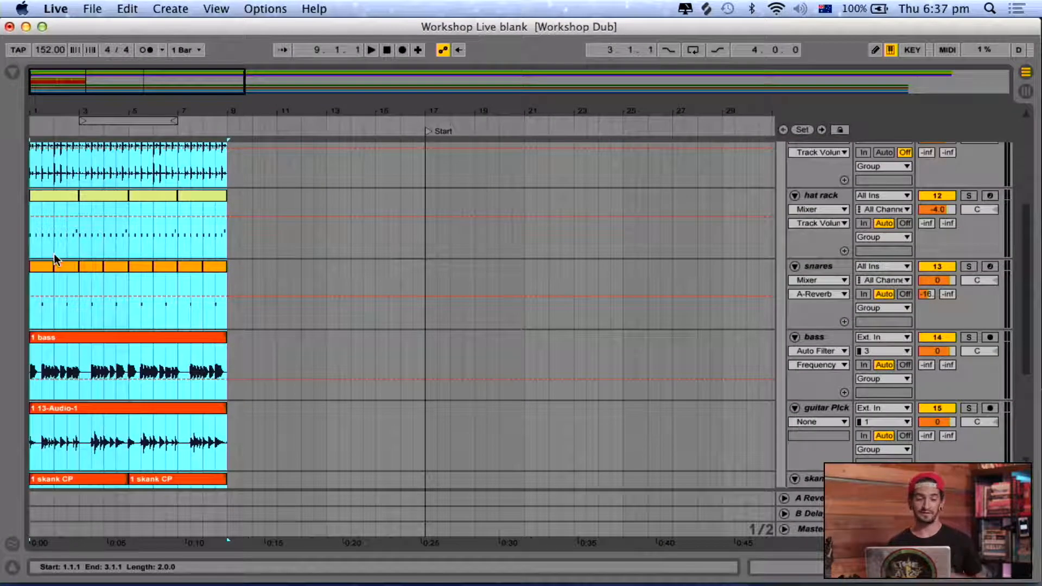
pyautogui.keyDown('super'); pyautogui.click(368, 366); pyautogui.keyUp('super')
pyautogui.keyDown('super'); pyautogui.click(187, 337); pyautogui.keyUp('super')
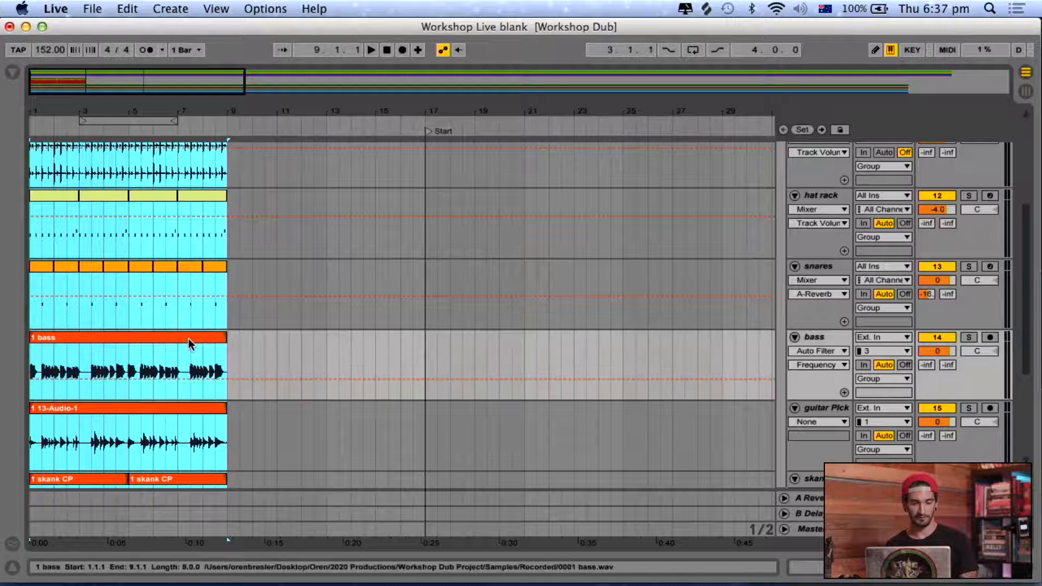
pyautogui.press('super+d')
pyautogui.press('super+d')
pyautogui.press('super+d')
pyautogui.press('super+d')
pyautogui.press('super+d')
pyautogui.press('super+d')
pyautogui.press('super+d')
pyautogui.press('super+d')
pyautogui.press('super+d')
pyautogui.press('super+d')
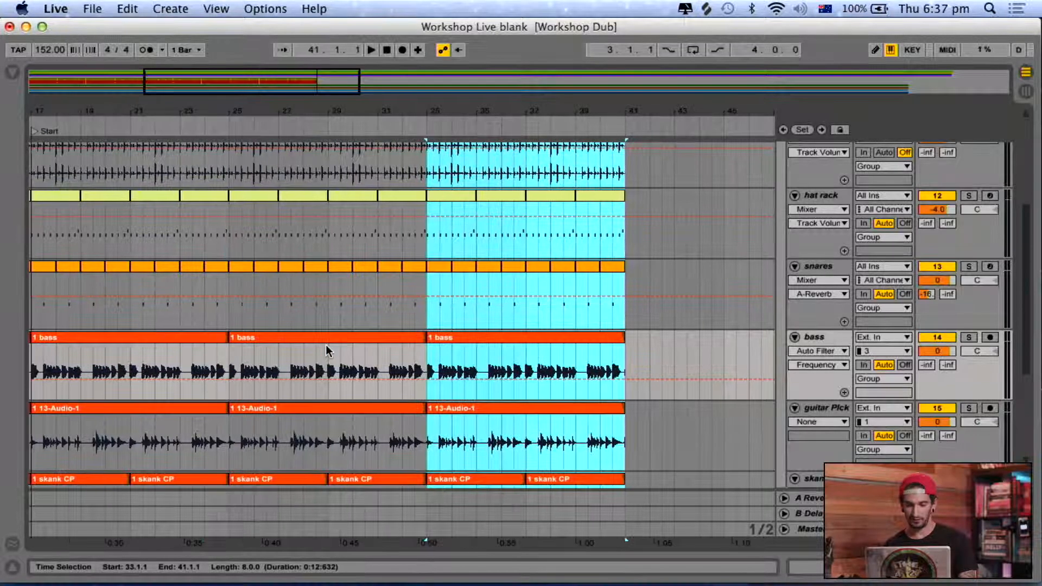
pyautogui.press('super+d')
pyautogui.press('super+d')
pyautogui.press('super+d')
pyautogui.press('super+d')
pyautogui.press('super+d')
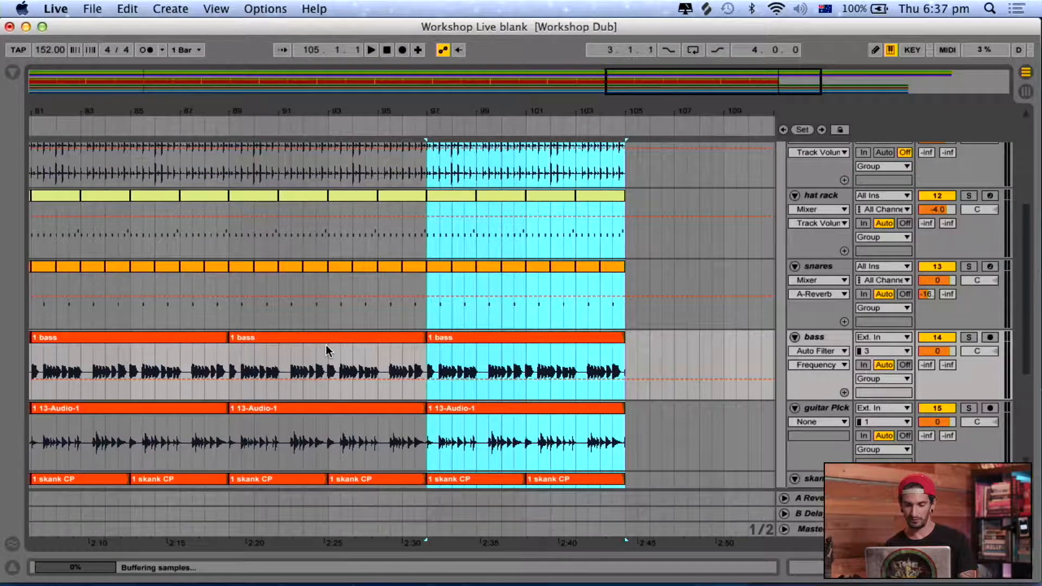
pyautogui.press('super+d')
pyautogui.press('super+d')
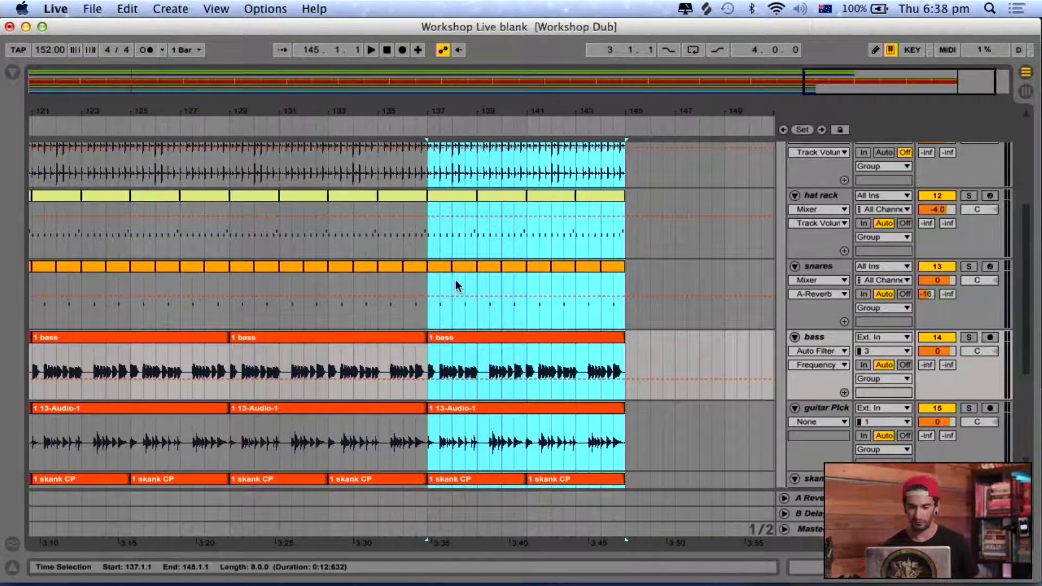
# Return to 1.1.1 and play the arrangement from the start.
pyautogui.hscroll(-20, 426, 285)
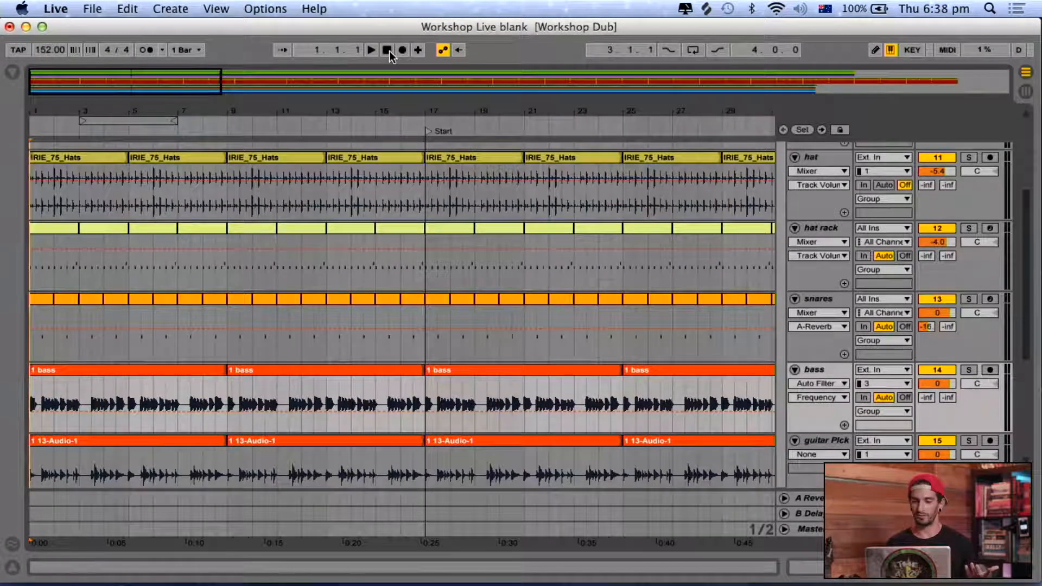
pyautogui.press('space')
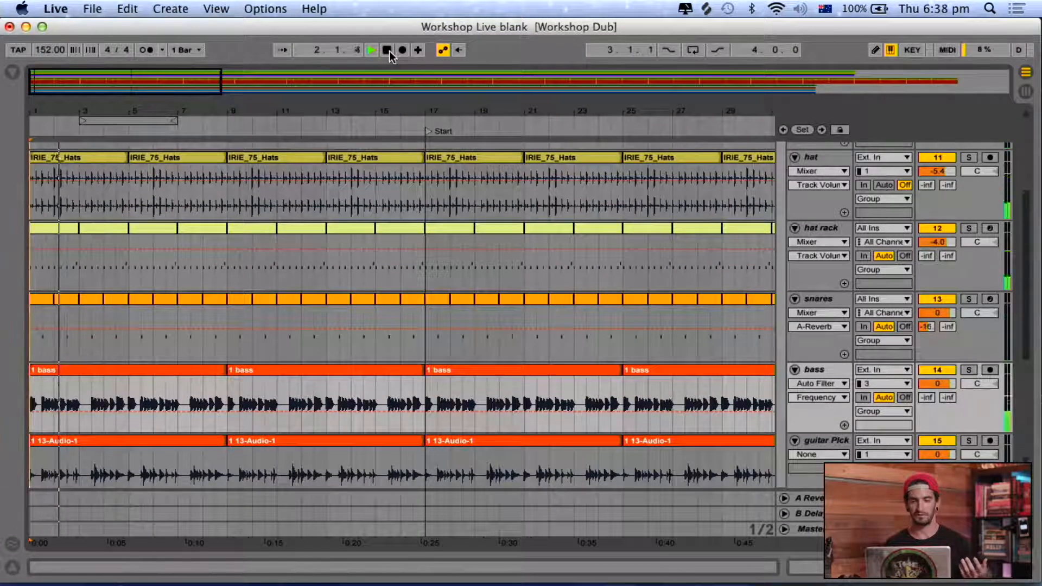
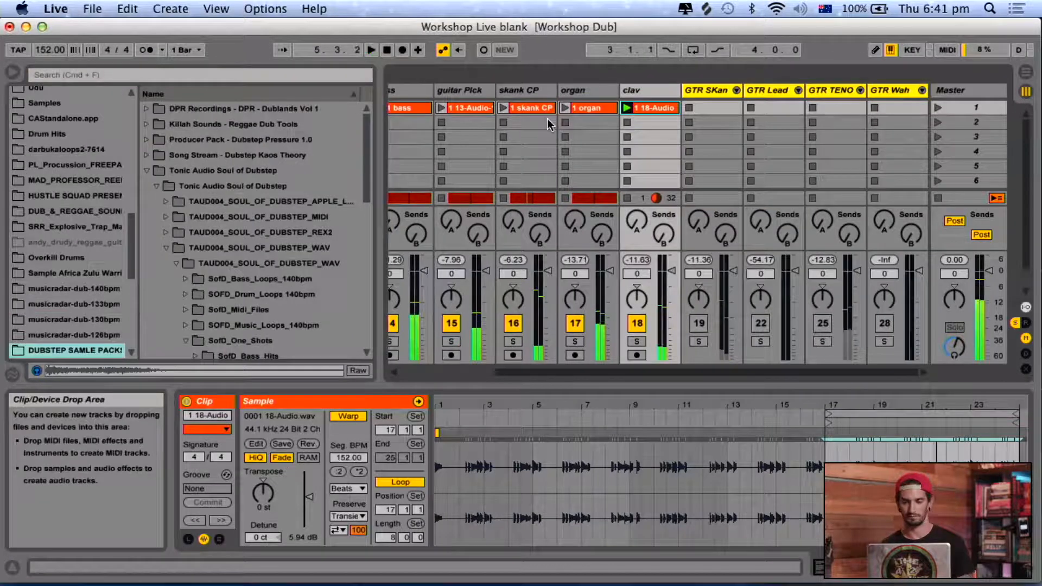
# Try to paste the clav clip from the Session View at 1.1.1 on the clav track in the arrangement.
pyautogui.press('Tab')
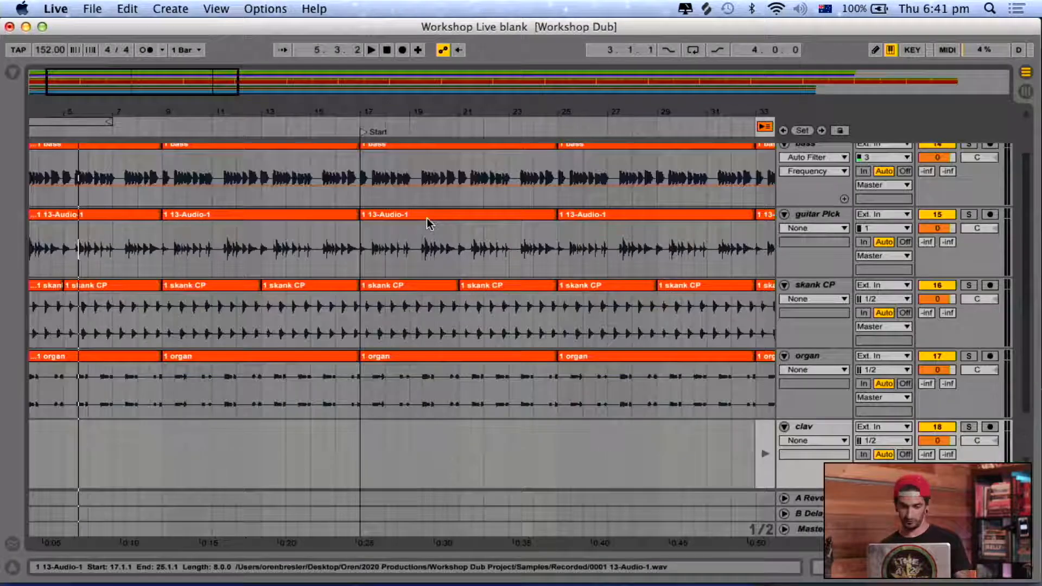
pyautogui.scroll(-1, 426, 218)
pyautogui.click(29, 401)
pyautogui.press('super+v')
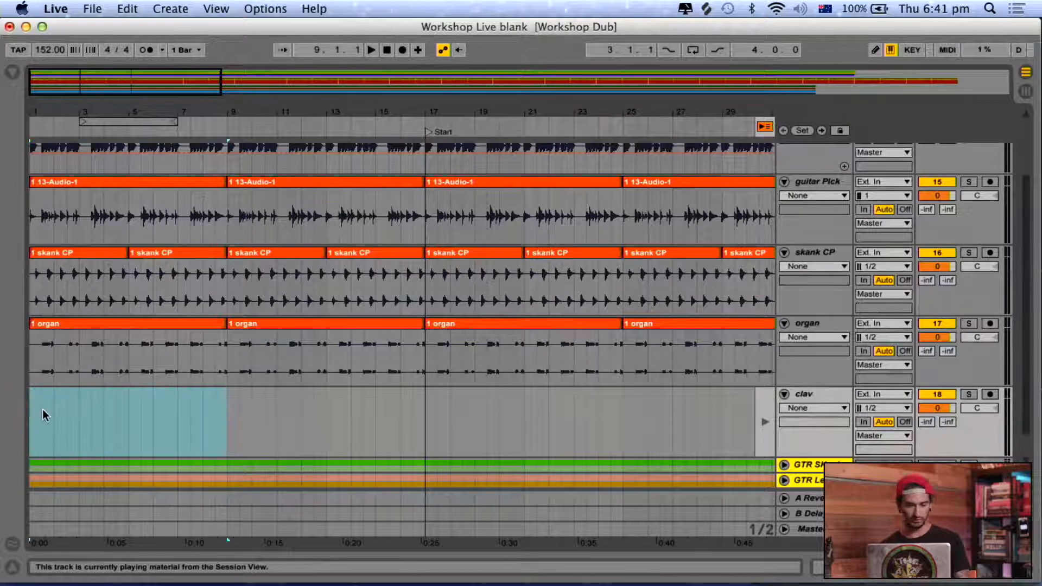
pyautogui.press('Tab')
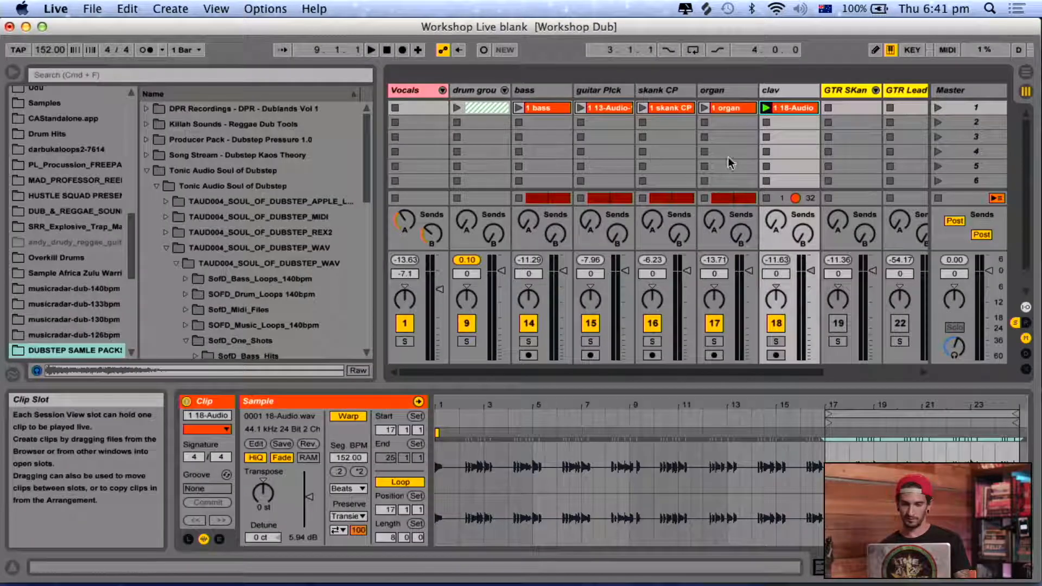
pyautogui.press('Tab')
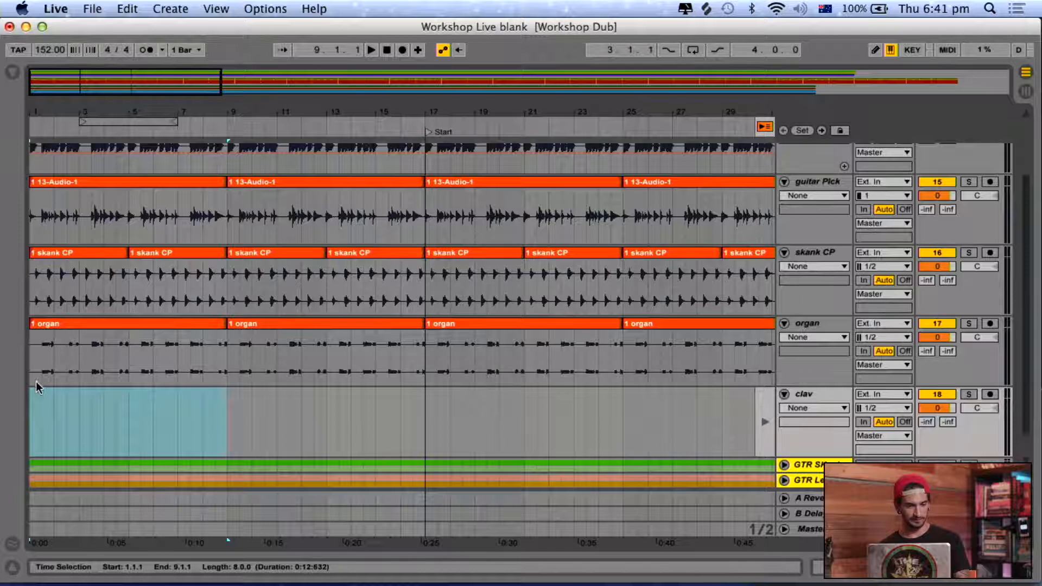
pyautogui.scroll(-2, 462, 302)
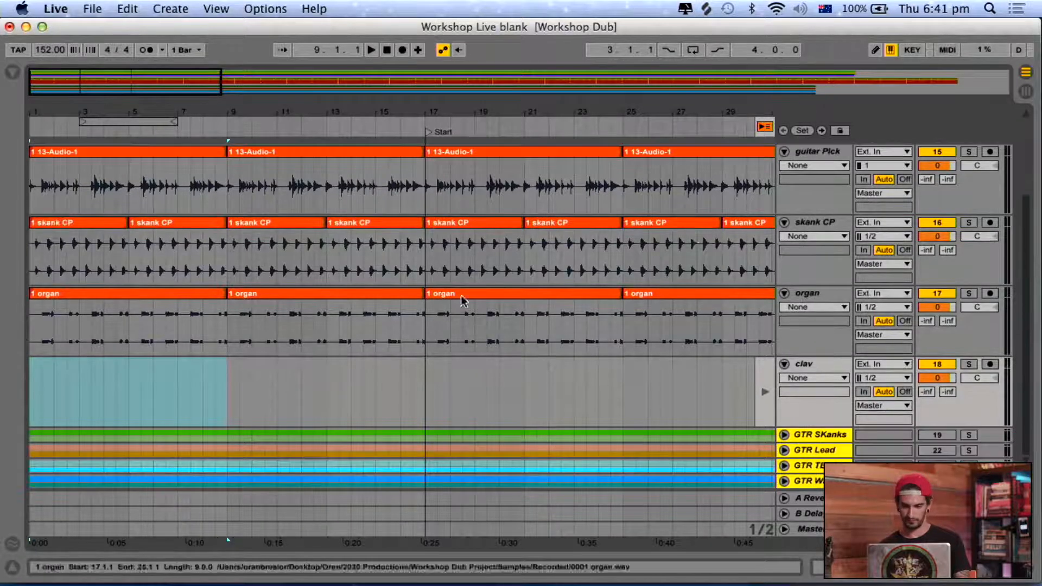
pyautogui.press('Tab')
# Place the clav session clip at 1.1.1 on the clav track in the arrangement and return all playback to the arrangement.
pyautogui.press('Tab')
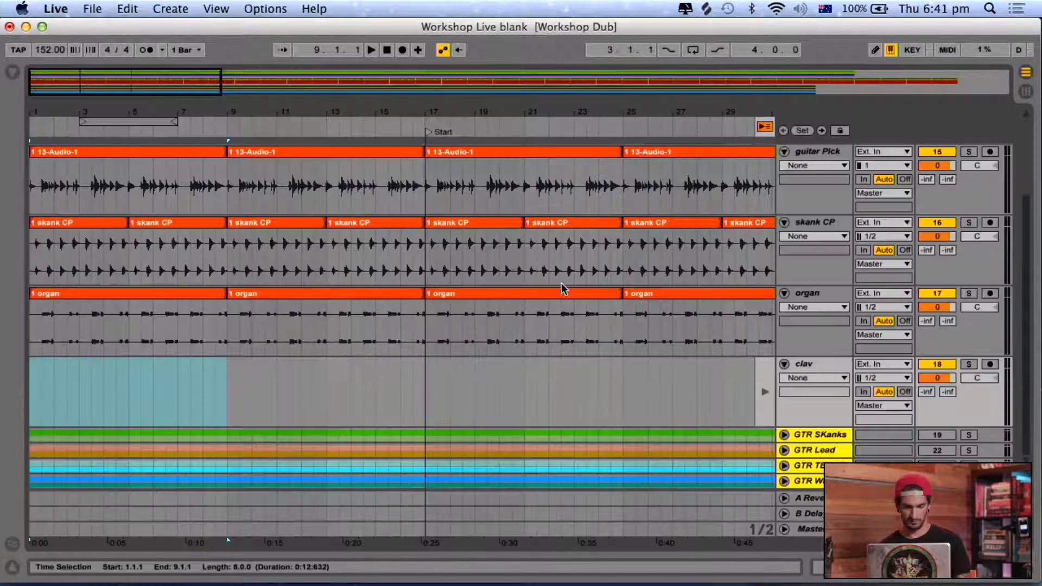
pyautogui.press('Tab')
pyautogui.moveTo(803, 112); pyautogui.dragTo(74, 366)
pyautogui.press('Tab')
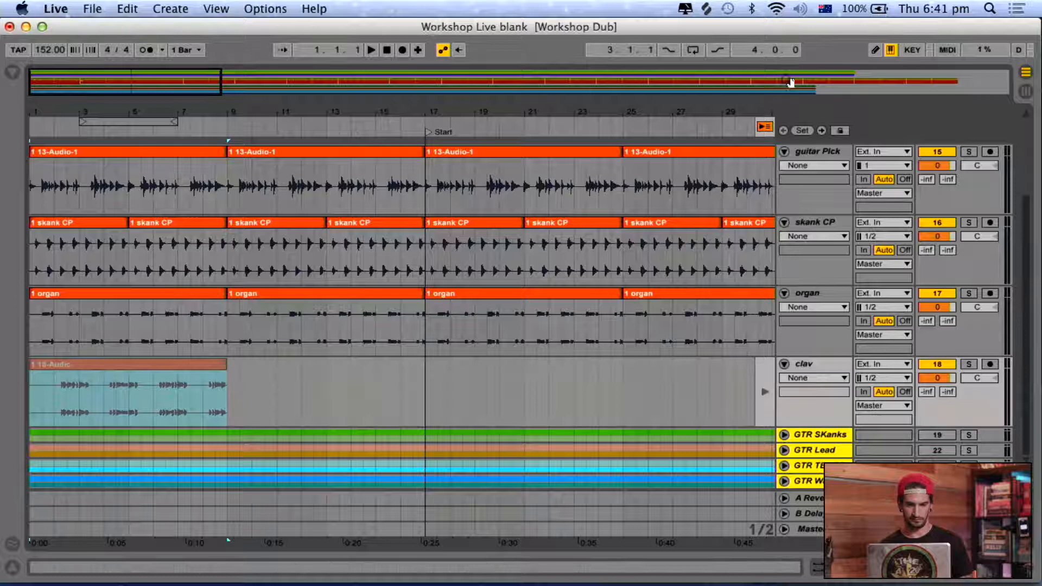
pyautogui.click(764, 125)
# Extend the first bass clip to end at bar 9 and duplicate it once.
pyautogui.scroll(3, 456, 313)
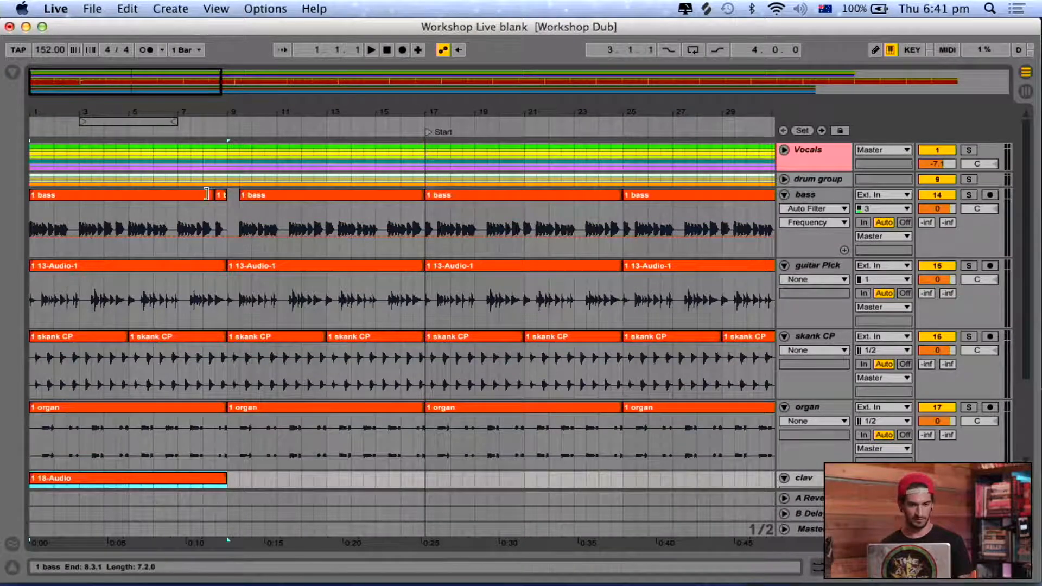
pyautogui.moveTo(214, 196); pyautogui.dragTo(225, 195)
pyautogui.press('super+d')
# Duplicate the eight-bar clav clip repeatedly until it reaches bar 145, undoing the extra copy beyond that point.
pyautogui.scroll(-3, 219, 197)
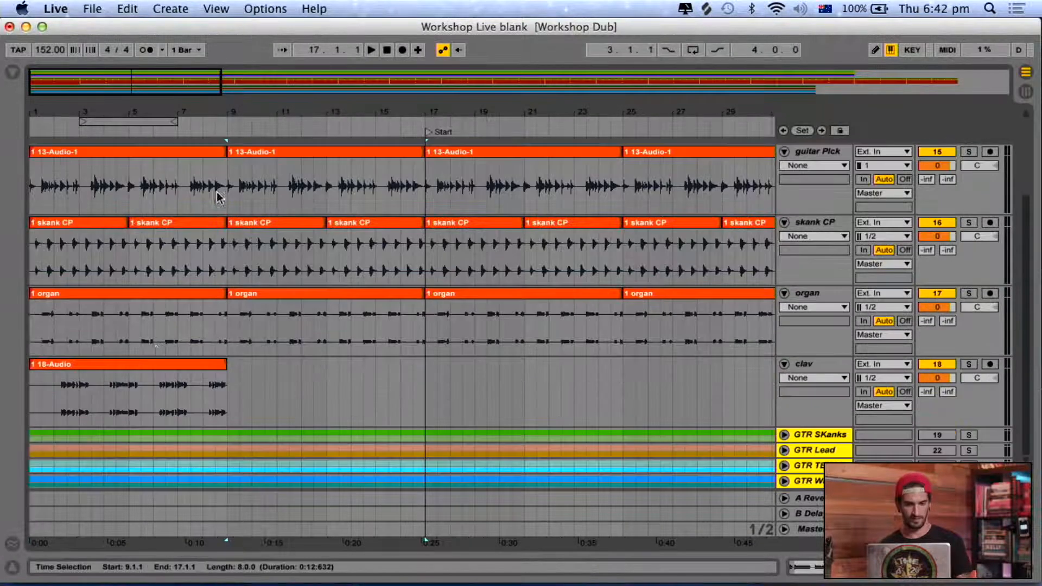
pyautogui.click(187, 364)
pyautogui.press('super+d')
pyautogui.press('super+d')
pyautogui.press('super+d')
pyautogui.press('super+d')
pyautogui.press('super+d')
pyautogui.press('super+d')
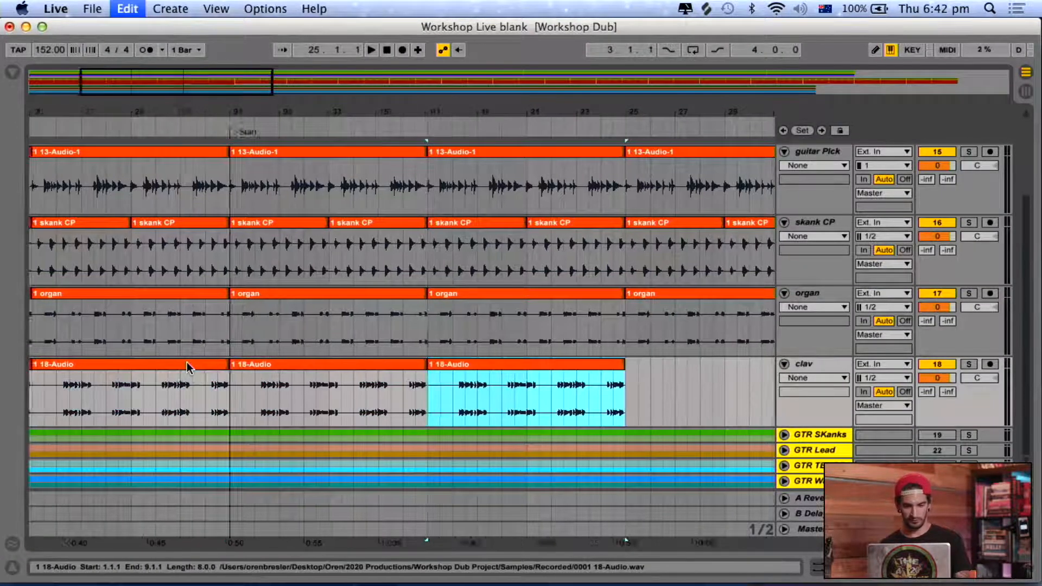
pyautogui.press('super+d')
pyautogui.press('super+d')
pyautogui.press('super+d')
pyautogui.press('super+d')
pyautogui.press('super+d')
pyautogui.press('super+d')
pyautogui.press('super+d')
pyautogui.press('super+d')
pyautogui.press('super+d')
pyautogui.press('super+d')
pyautogui.press('super+d')
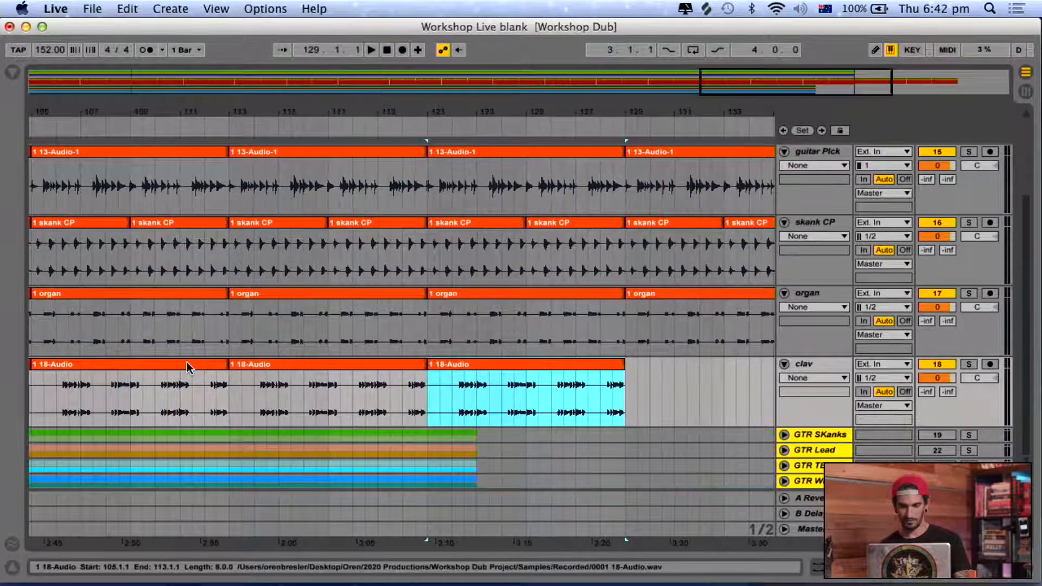
pyautogui.press('super+d')
pyautogui.press('super+z')
pyautogui.hscroll(-20, 187, 362)
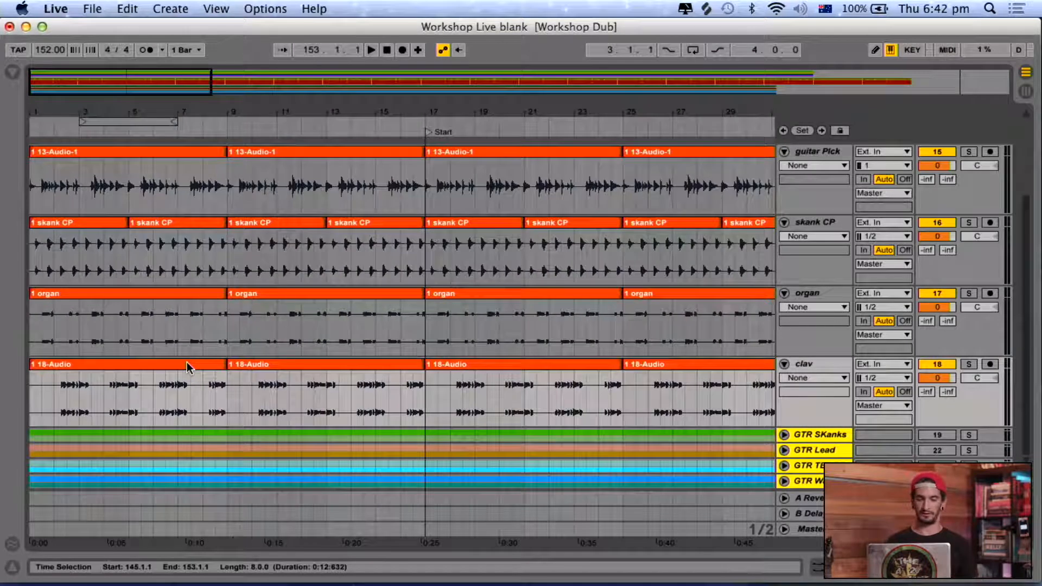
# Review the laid-out clips along the arrangement, from the bass track down to the clav track.
pyautogui.doubleClick(187, 366)
pyautogui.press('super+alt+b')
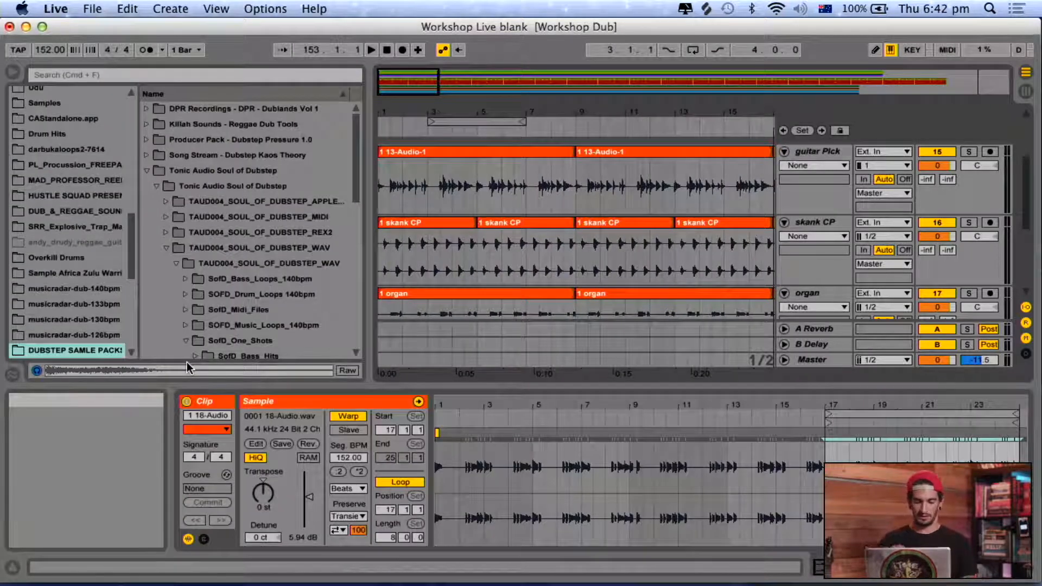
pyautogui.press('super+alt+b')
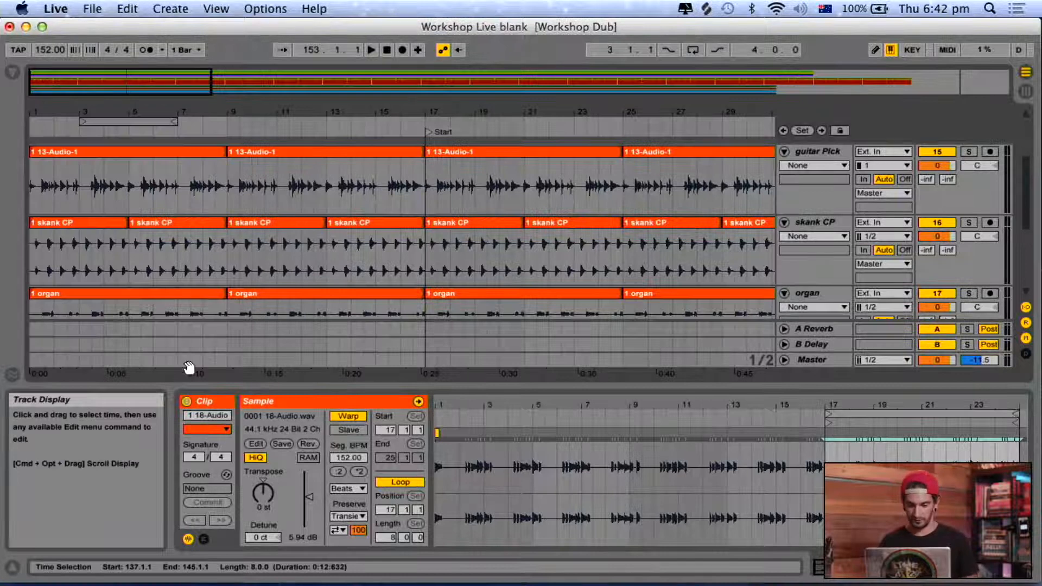
pyautogui.press('super+alt+l')
pyautogui.hscroll(20, 317, 321)
pyautogui.scroll(3, 317, 320)
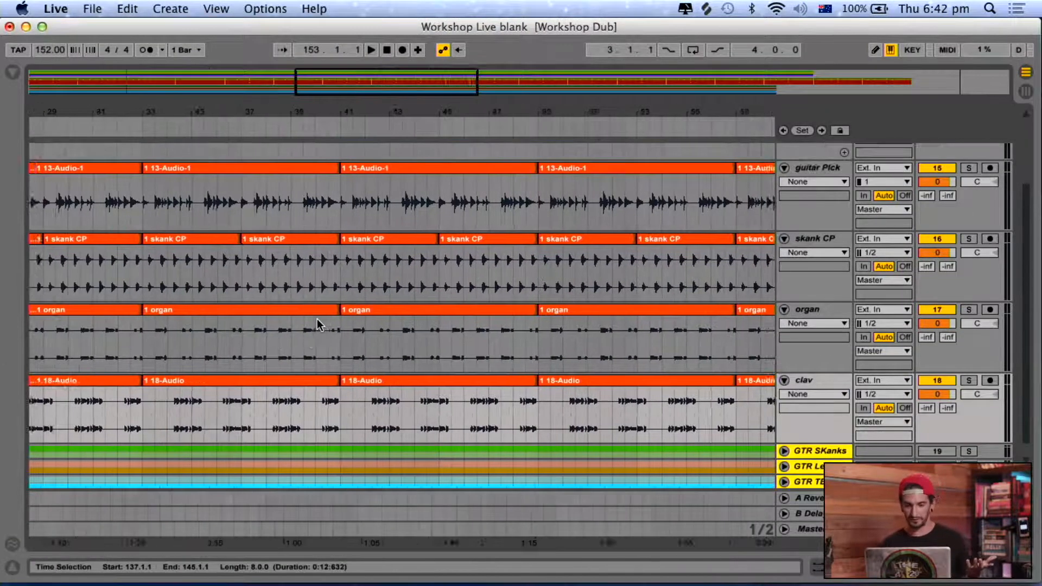
pyautogui.hscroll(-20, 317, 324)
pyautogui.scroll(2, 317, 325)
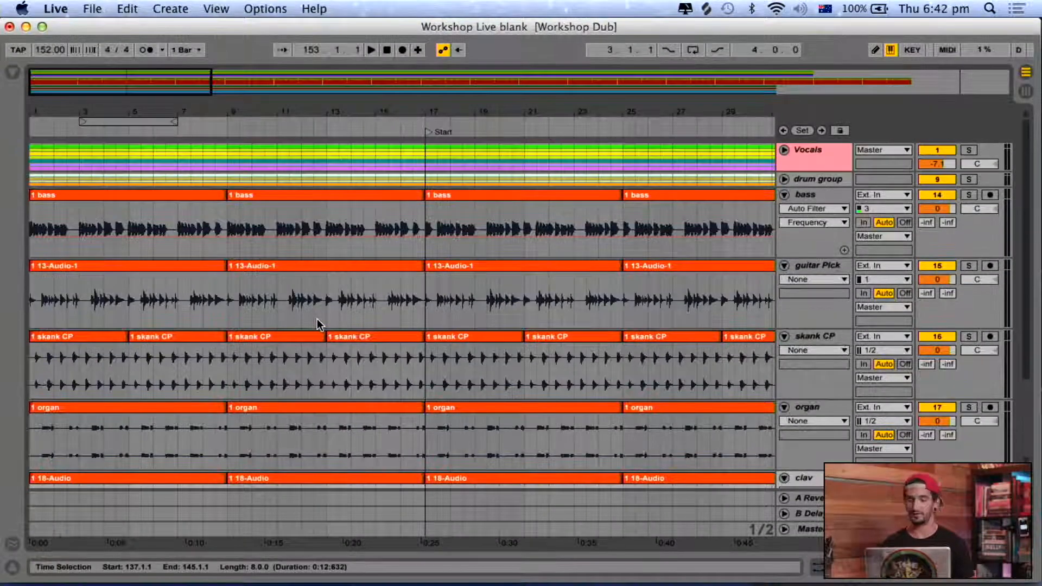
pyautogui.scroll(-3, 317, 320)
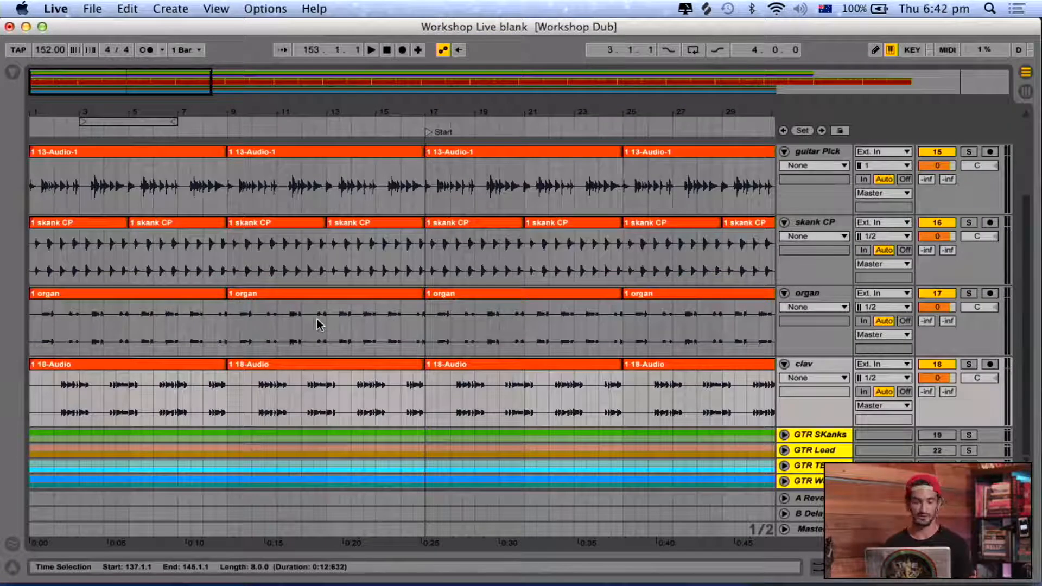
# In the Session mixer, set guitar Pick's sends to about -29 dB reverb and -38 dB delay, skank CP and clav reverb to about -22 dB, and play.
pyautogui.press('Tab')
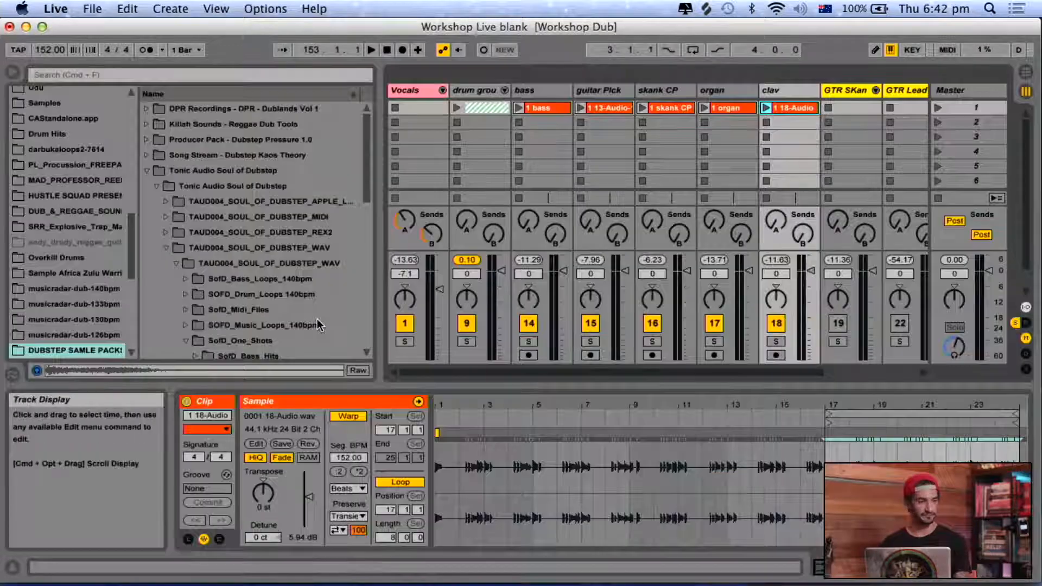
pyautogui.press('alt+super+l')
pyautogui.press('alt+super+b')
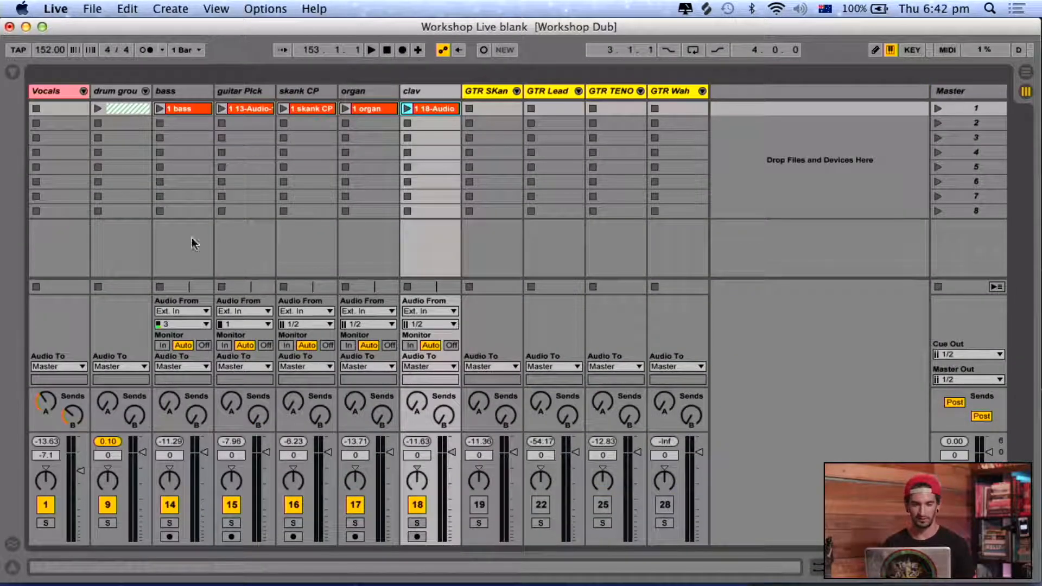
pyautogui.moveTo(232, 409); pyautogui.dragTo(232, 402)
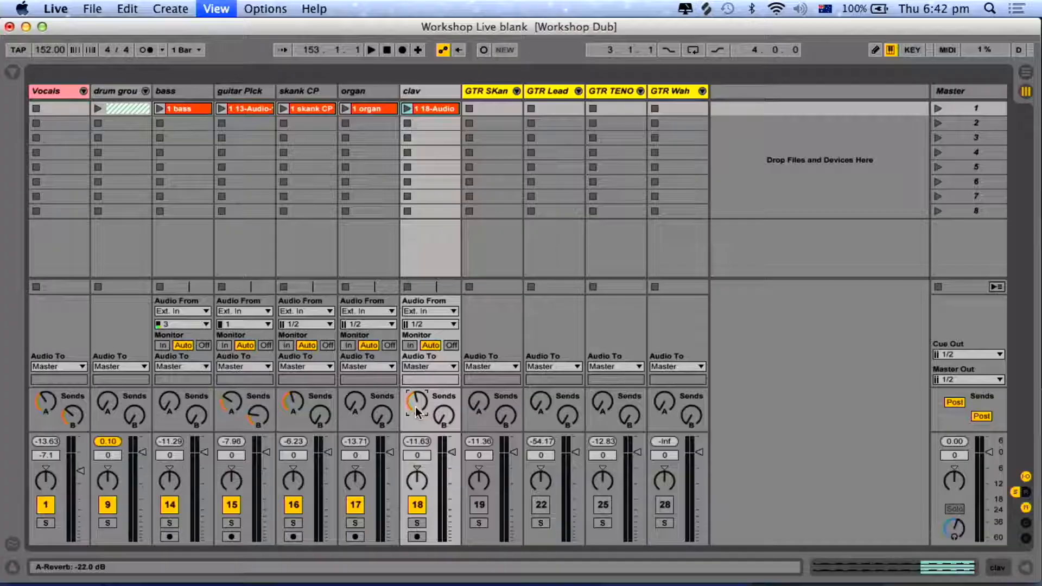
pyautogui.press('super+alt+l')
pyautogui.press('super+alt+l')
pyautogui.press('space')
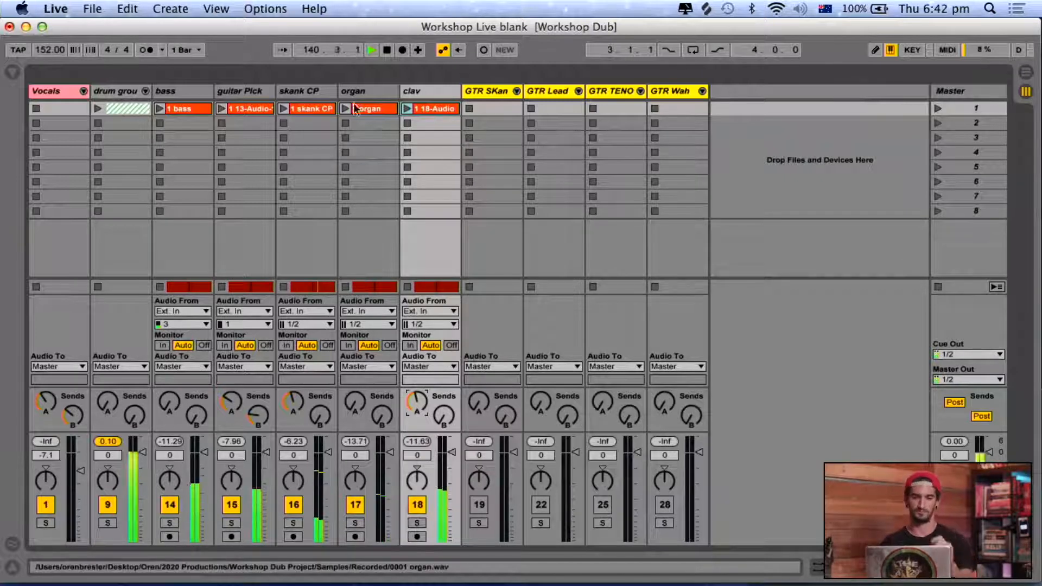
# Open the guitar Pick track's device chain, restart playback from 1.1.1 and list the Audio Effects in the browser.
pyautogui.click(261, 93)
pyautogui.doubleClick(260, 90)
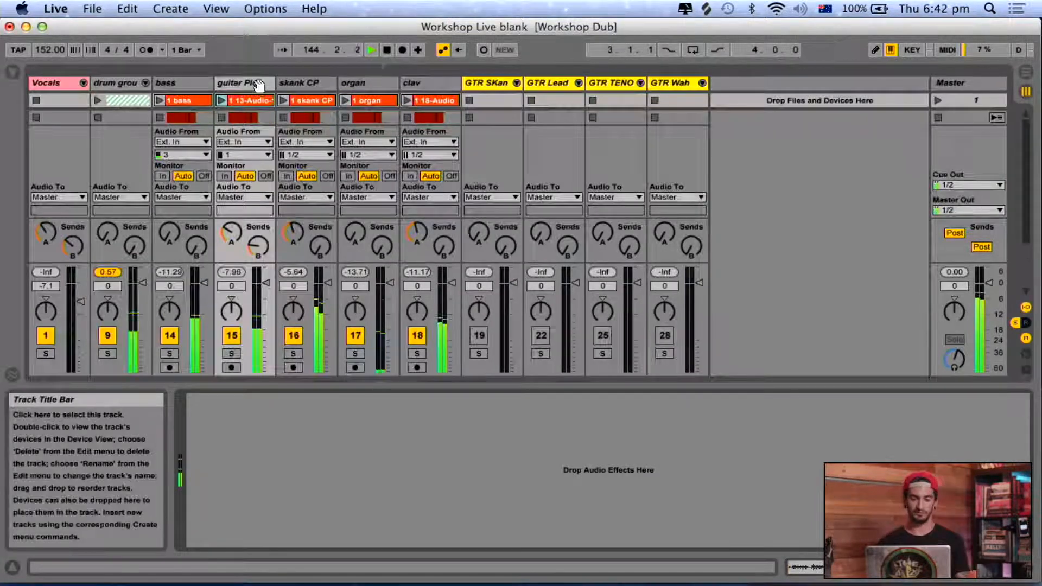
pyautogui.press('alt+super+b')
pyautogui.scroll(10, 37, 161)
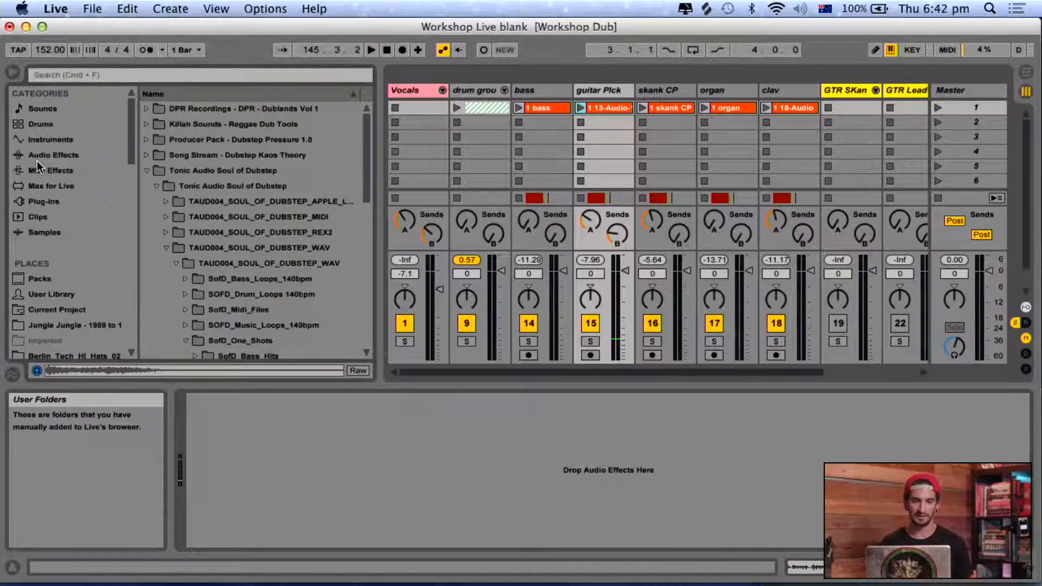
pyautogui.click(389, 55)
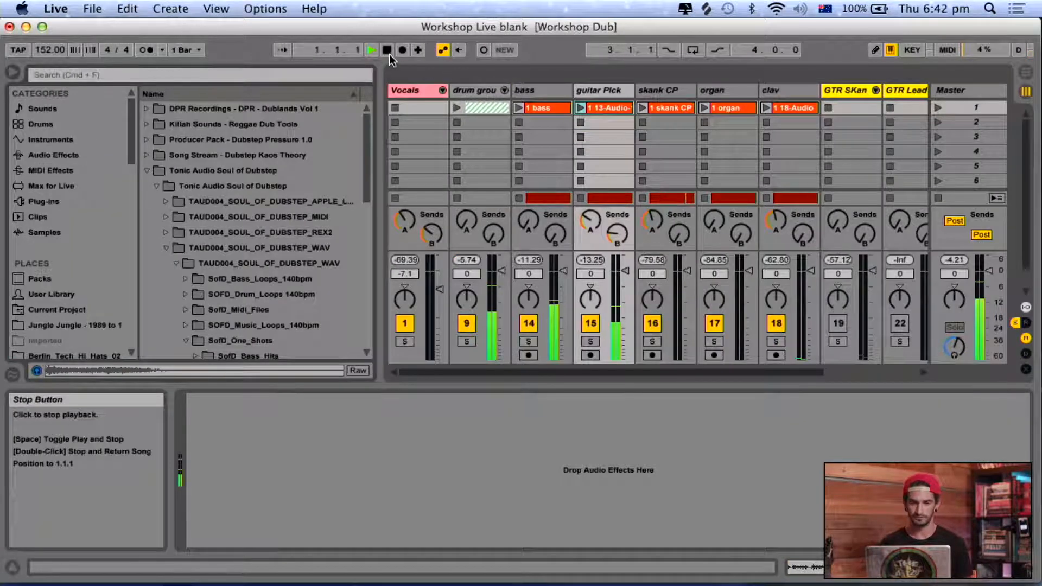
pyautogui.click(52, 154)
# Stop playback and bring the bass track into view in the arrangement.
pyautogui.press('Tab')
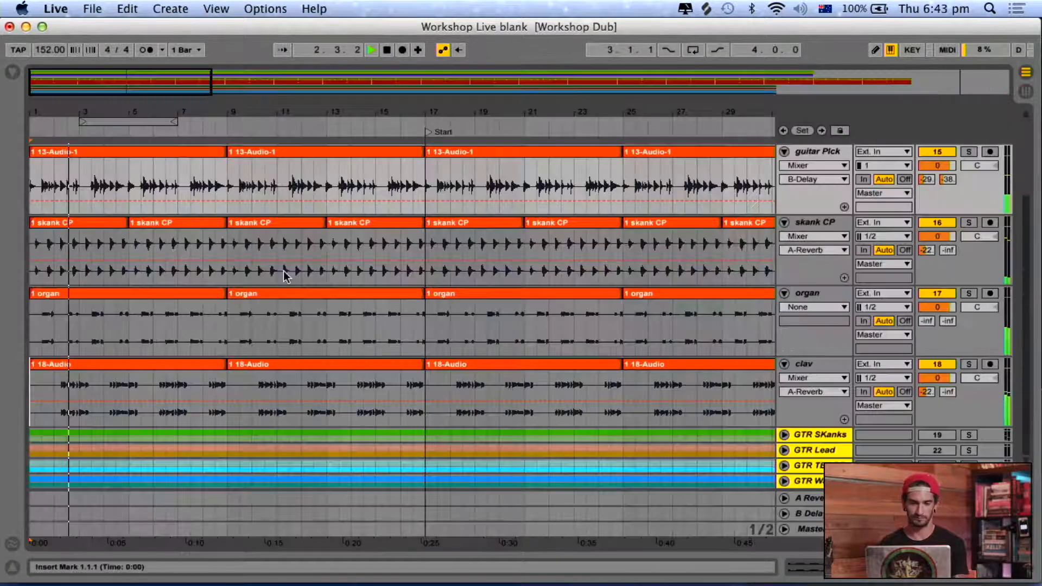
pyautogui.press('space')
pyautogui.scroll(-4, 274, 278)
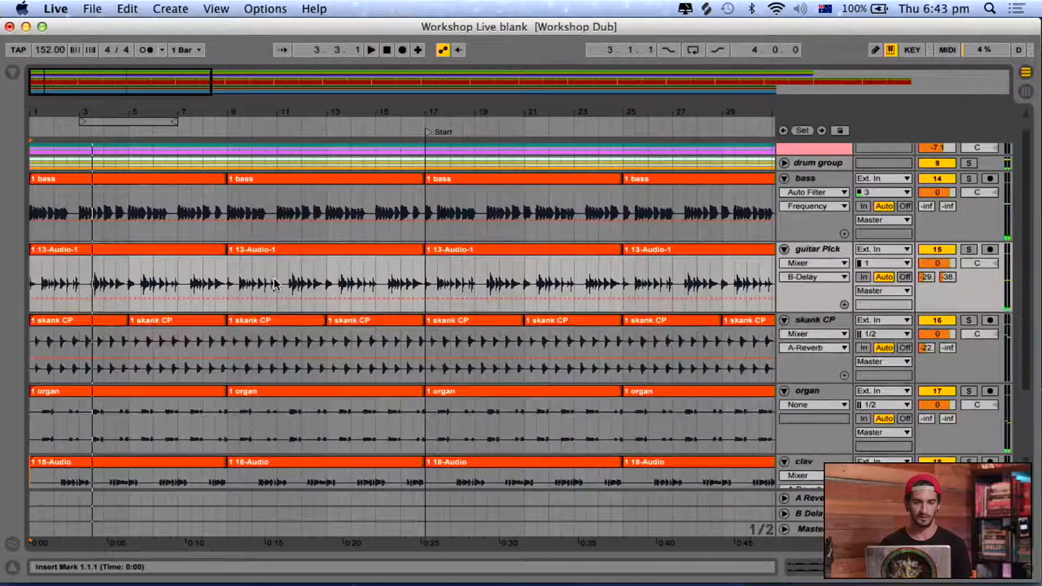
pyautogui.scroll(4, 273, 278)
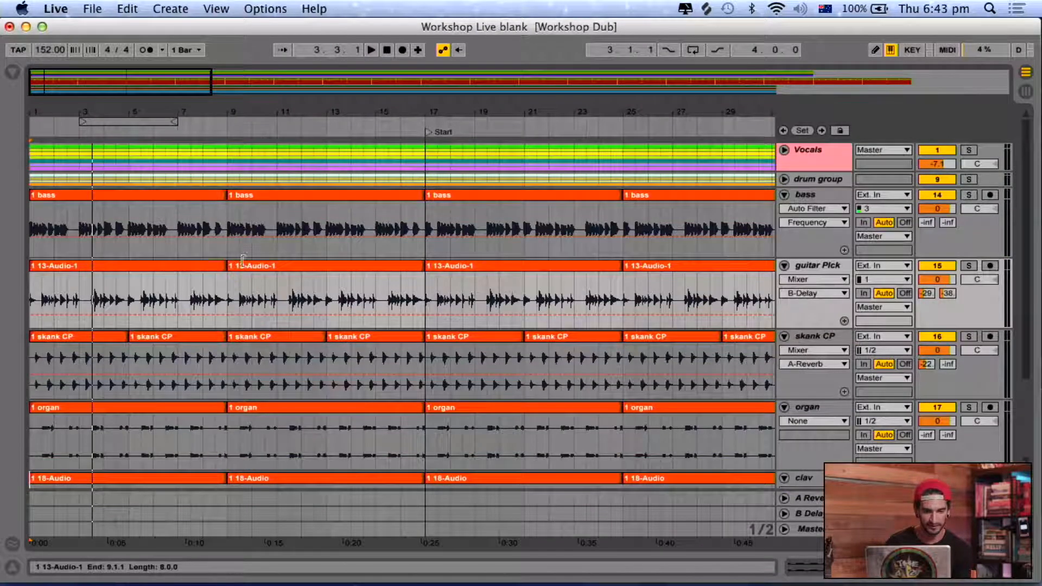
# Copy the bass clip from bar 9 over the one at bar 1 and play the opening bars.
pyautogui.click(304, 193)
pyautogui.click(97, 197)
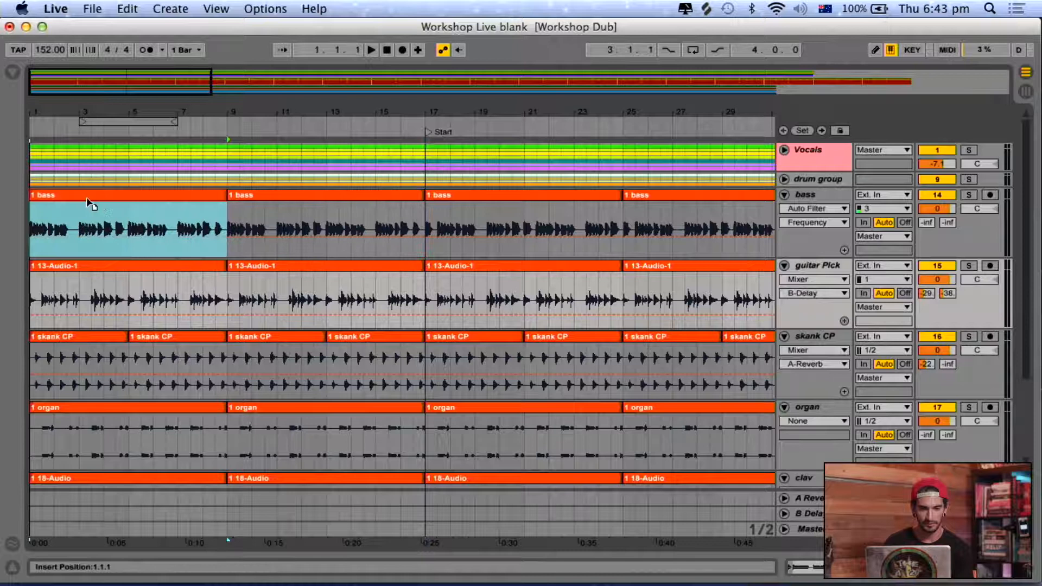
pyautogui.click(89, 202)
pyautogui.press('space')
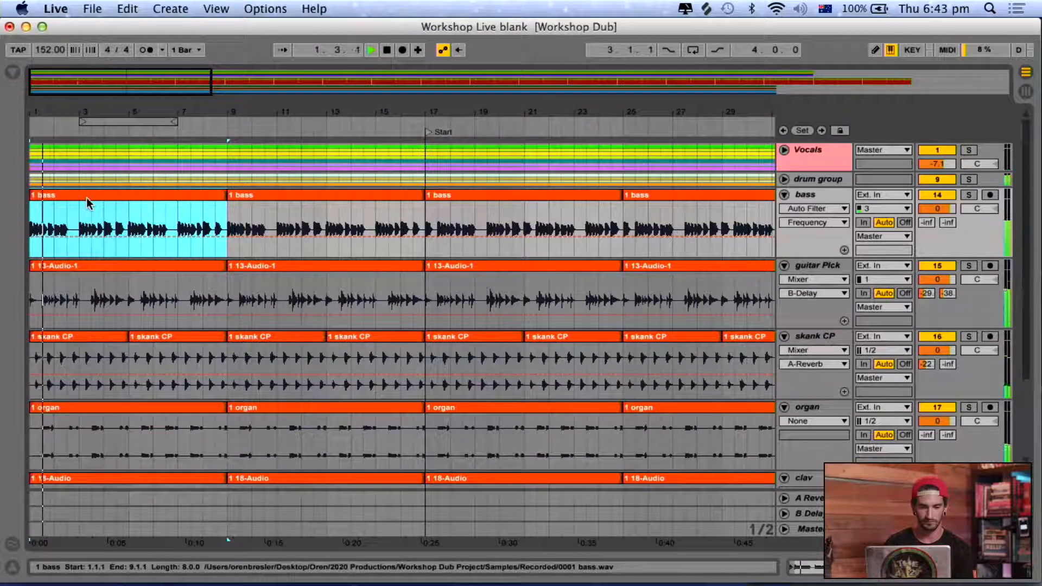
# Replace the bass clip at bar 1 with a copy of the one at bar 17, play from the start and select the bar 9 clip.
pyautogui.click(455, 196)
pyautogui.press('space')
pyautogui.moveTo(485, 192); pyautogui.dragTo(73, 204)
pyautogui.press('space')
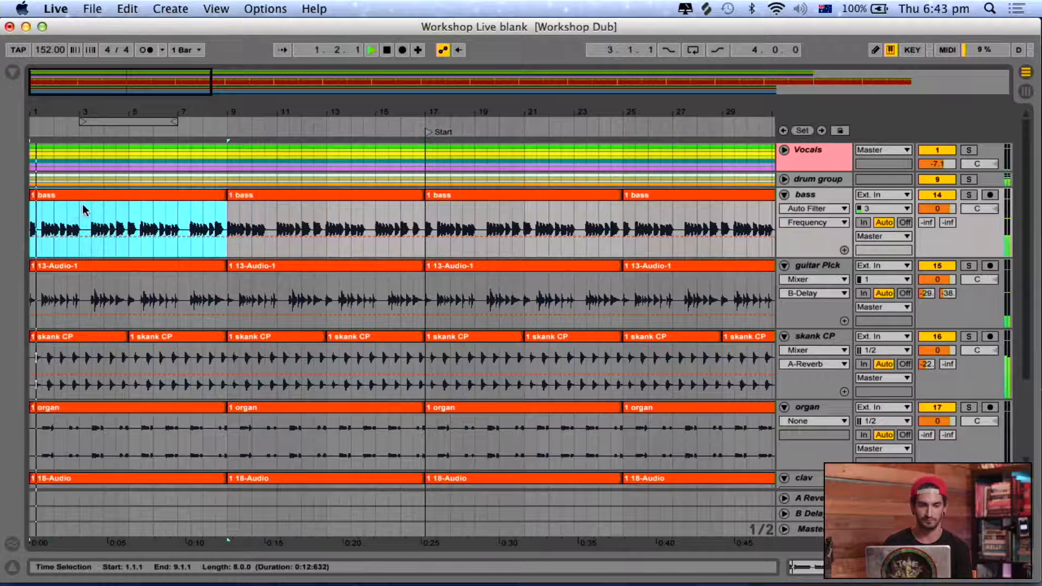
pyautogui.click(228, 196)
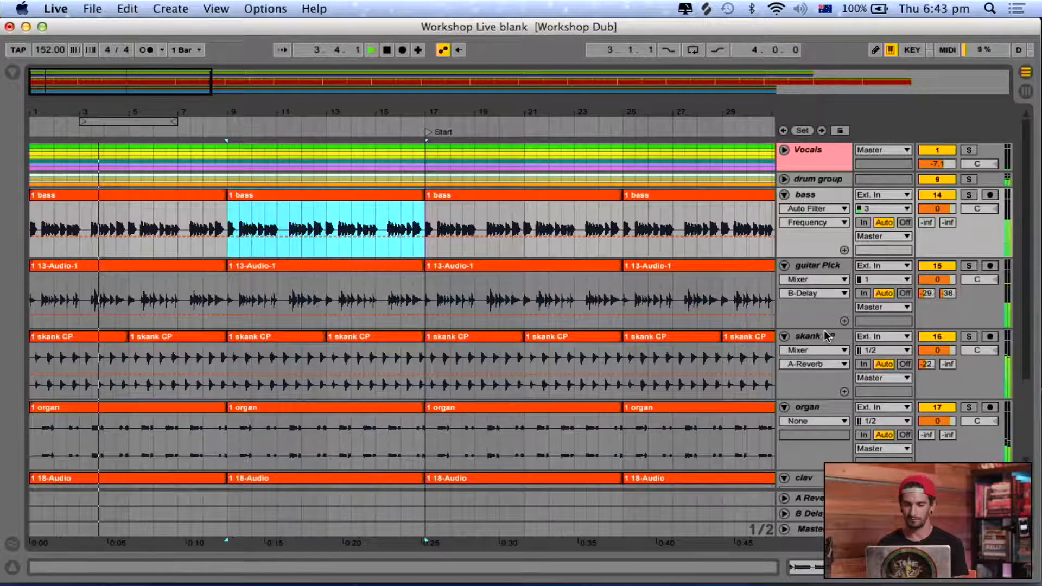
# Add an EQ Eight to the skank CP track and set its band 2 to a low-cut filter.
pyautogui.press('Tab')
pyautogui.moveTo(185, 263); pyautogui.dragTo(340, 421)
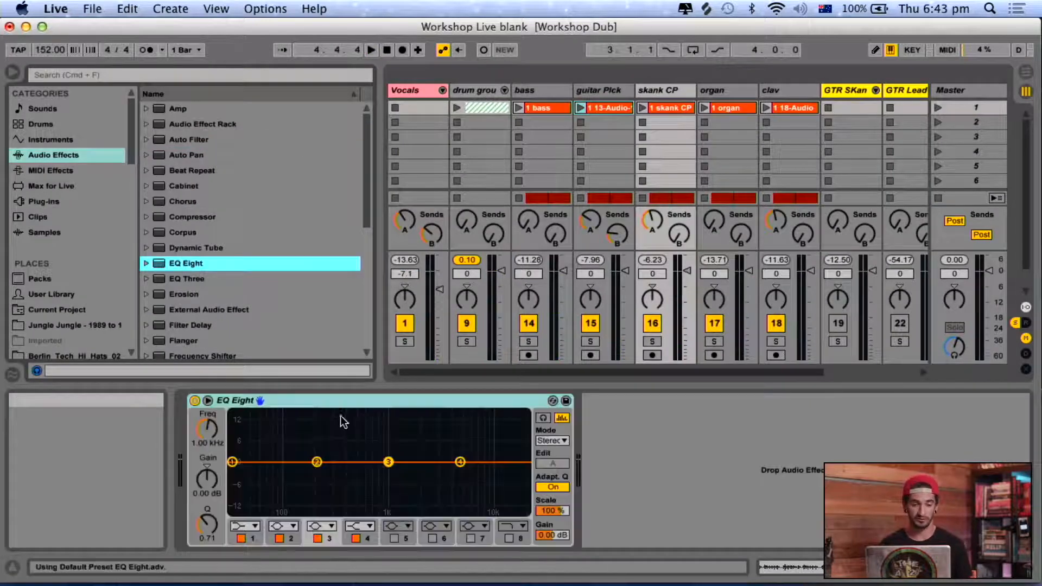
pyautogui.click(293, 526)
pyautogui.click(286, 433)
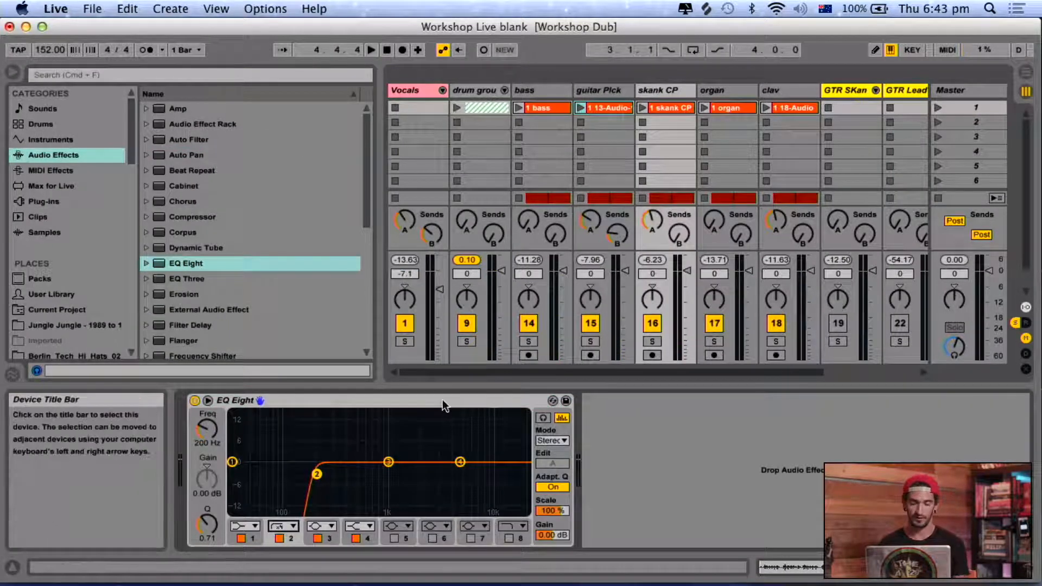
# Copy the skank CP track's EQ Eight onto the organ track and set band 2 to 88.2 Hz with a Q of 0.72.
pyautogui.click(464, 400)
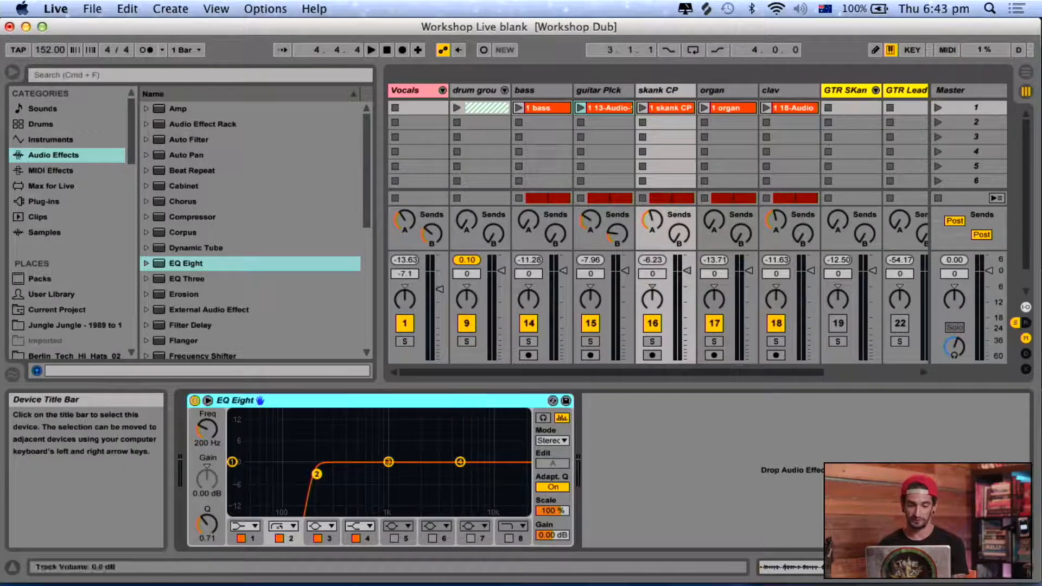
pyautogui.click(713, 90)
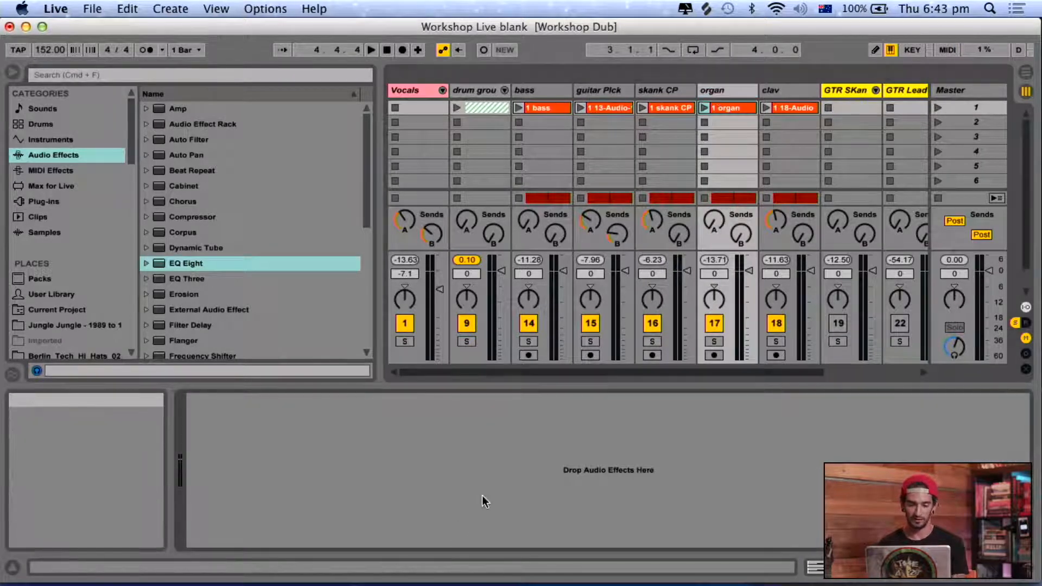
pyautogui.press('super+v')
pyautogui.moveTo(315, 474); pyautogui.dragTo(280, 474)
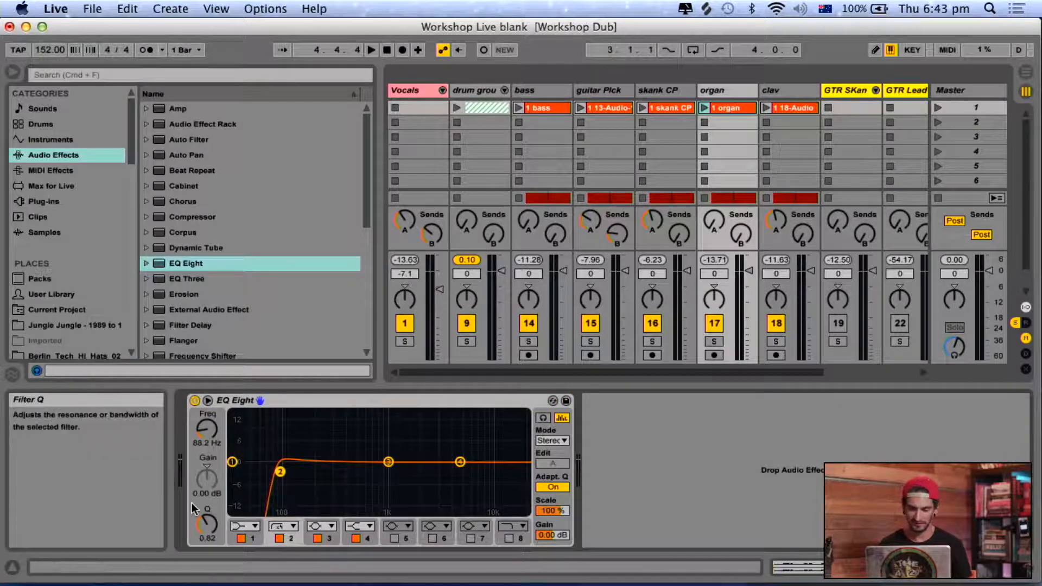
pyautogui.moveTo(207, 520); pyautogui.dragTo(208, 519)
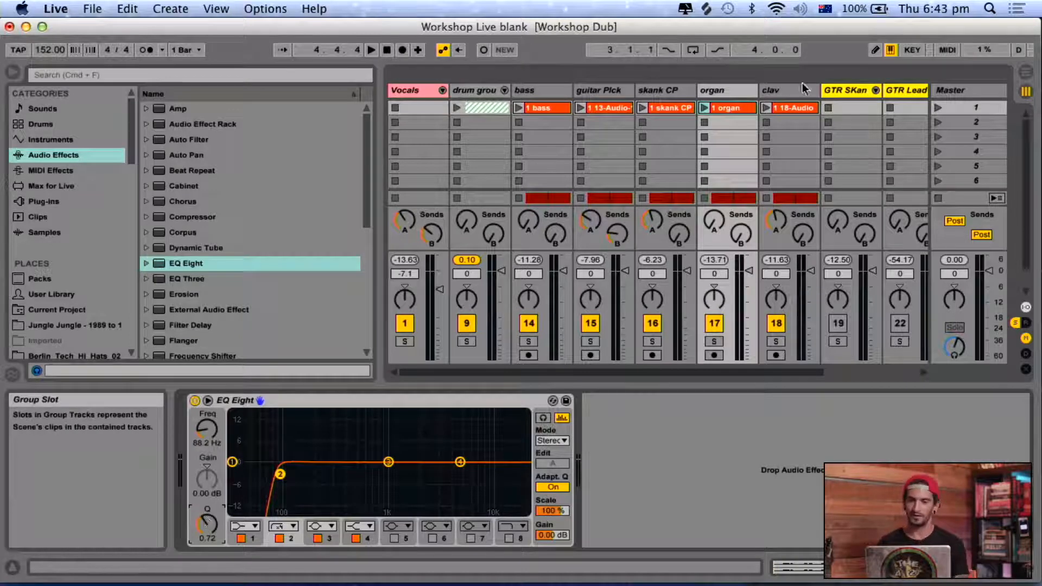
# Add an EQ Eight to the clav track and set its band 2 to the 12 dB/octave low-cut filter.
pyautogui.click(776, 94)
pyautogui.click(167, 265)
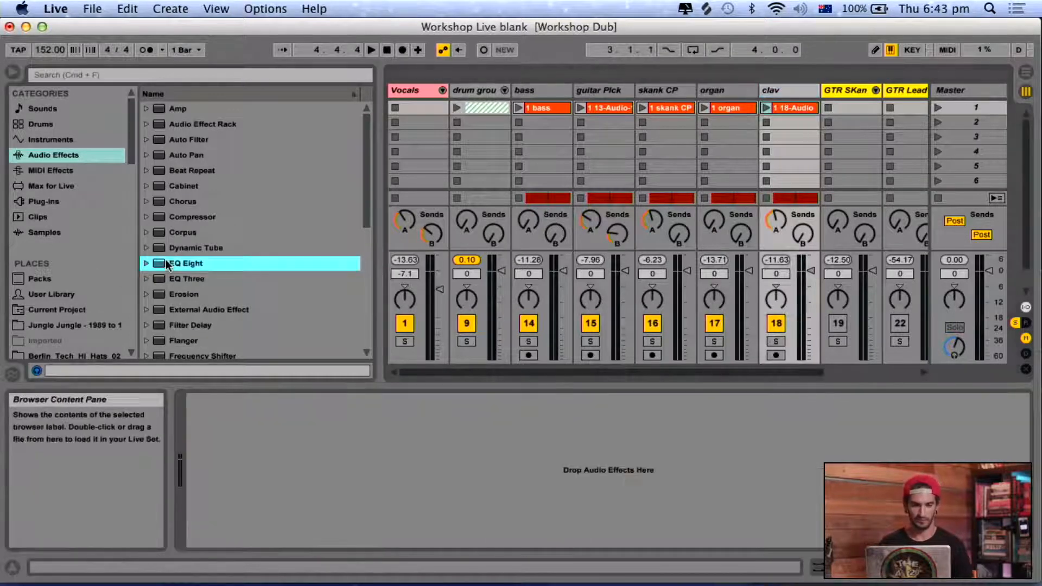
pyautogui.doubleClick(167, 264)
pyautogui.click(282, 529)
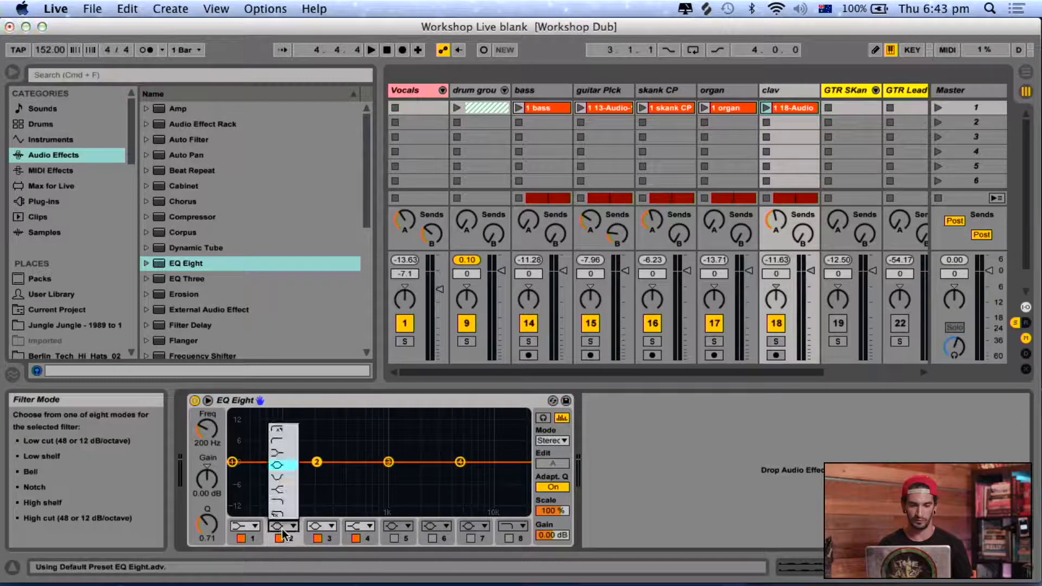
pyautogui.click(285, 440)
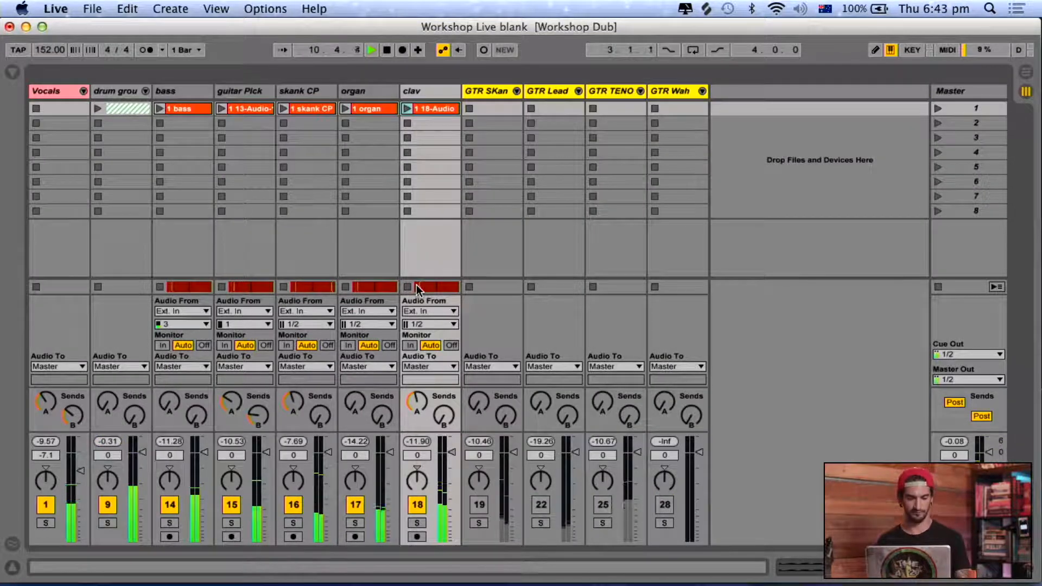
# Deactivate the organ and clav clips between bars 17 and 25 in the arrangement.
pyautogui.press('Tab')
pyautogui.click(406, 271)
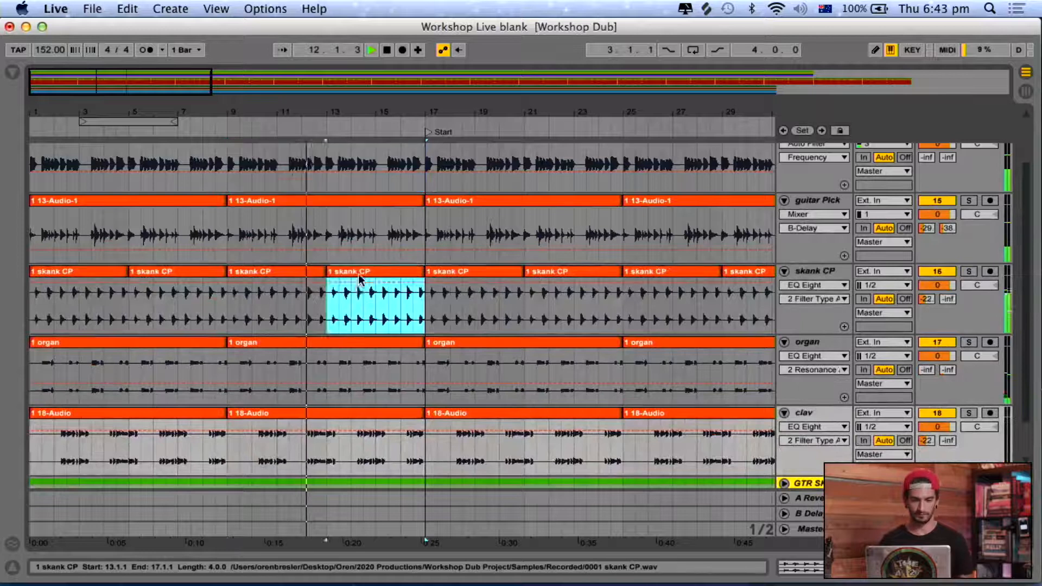
pyautogui.scroll(-2, 510, 309)
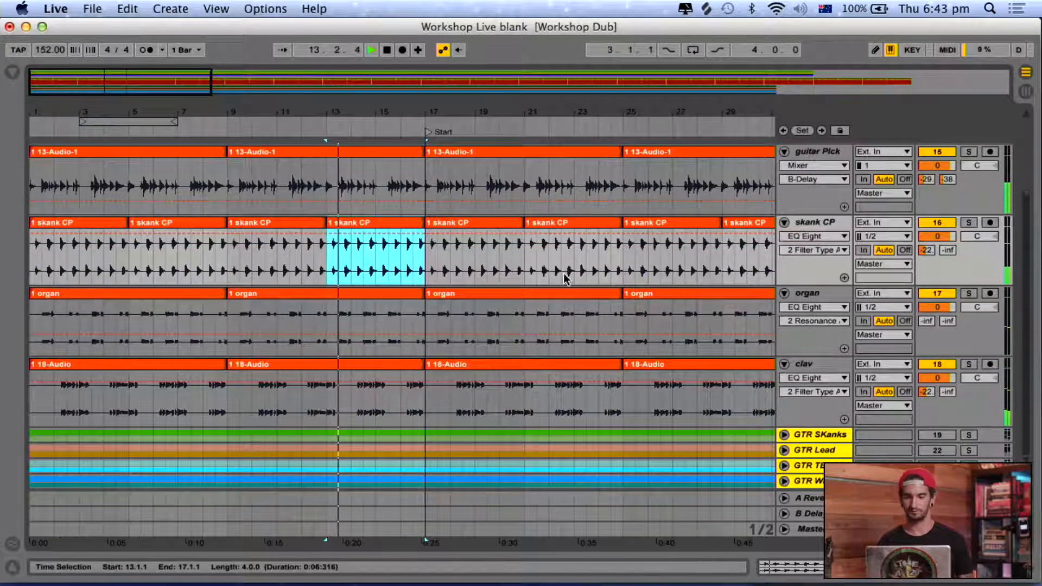
pyautogui.click(549, 305)
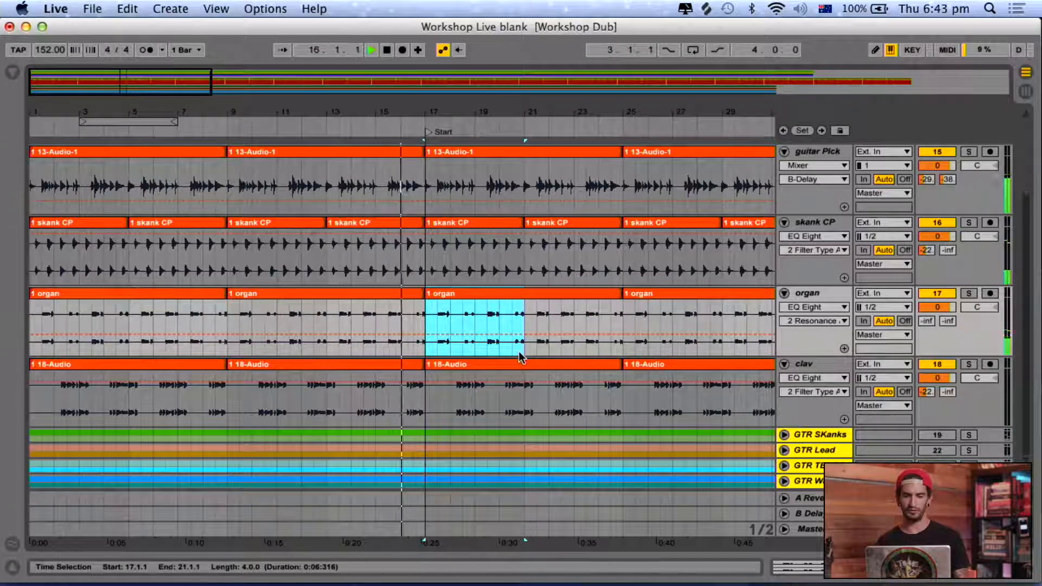
pyautogui.click(504, 363)
pyautogui.keyDown('shift'); pyautogui.click(565, 299); pyautogui.keyUp('shift')
pyautogui.press('0')
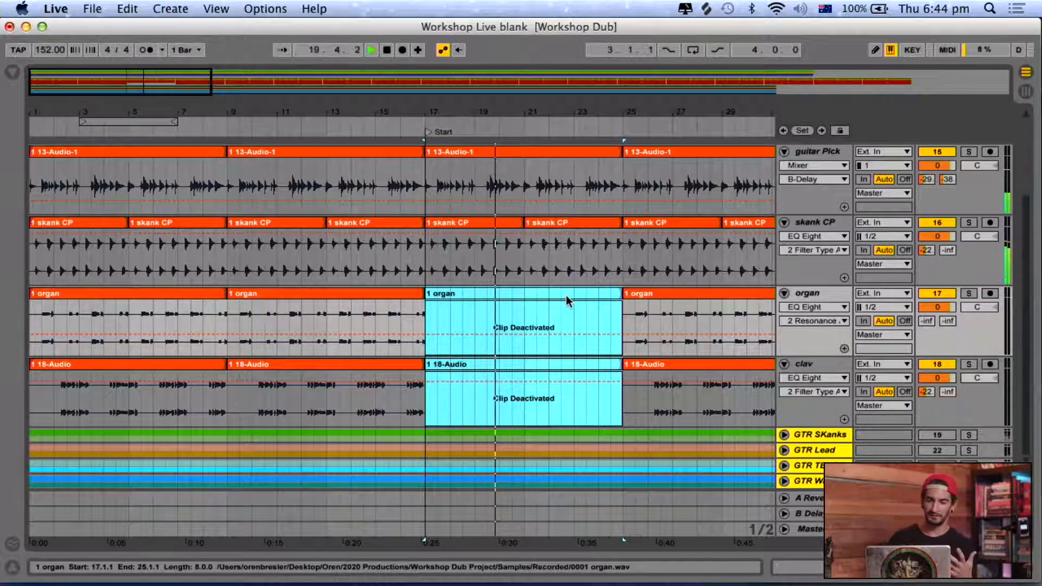
# Deactivate the skank CP, organ and clav clips between bars 25 and 33.
pyautogui.scroll(2, 566, 295)
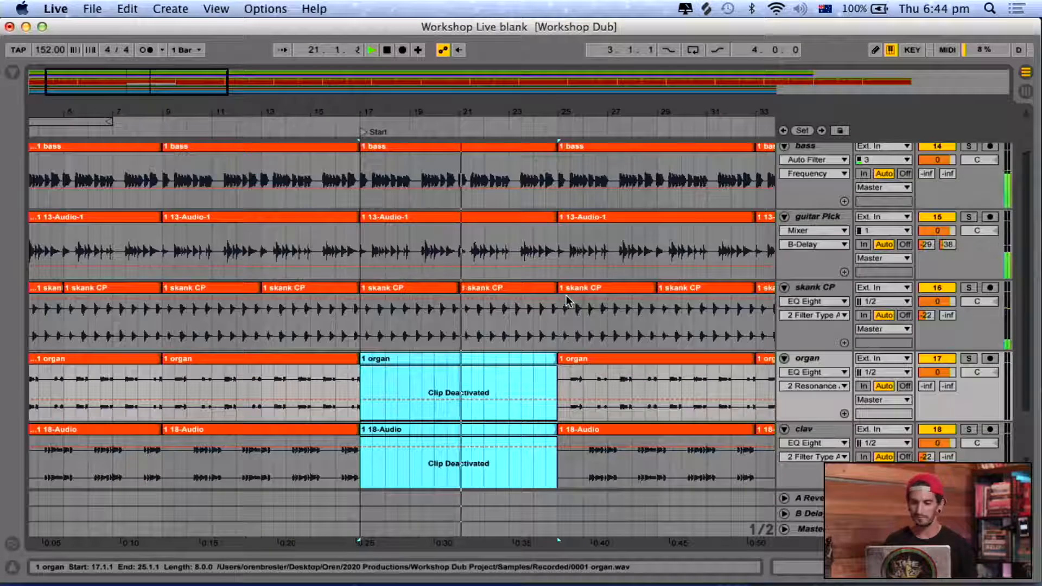
pyautogui.hscroll(5, 481, 308)
pyautogui.click(539, 272)
pyautogui.keyDown('shift'); pyautogui.click(612, 345); pyautogui.keyUp('shift')
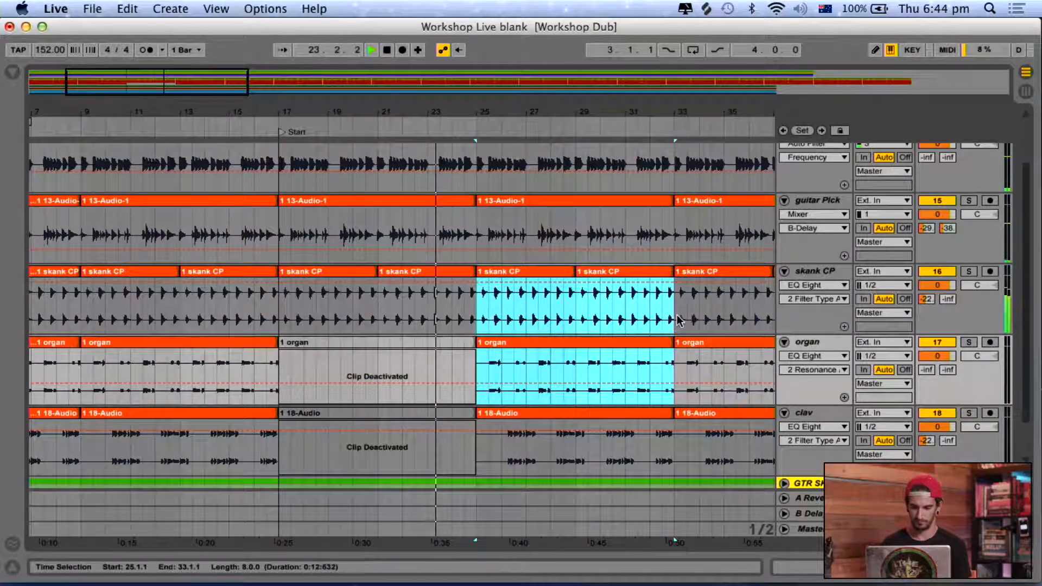
pyautogui.keyDown('shift'); pyautogui.click(644, 412); pyautogui.keyUp('shift')
pyautogui.press('0')
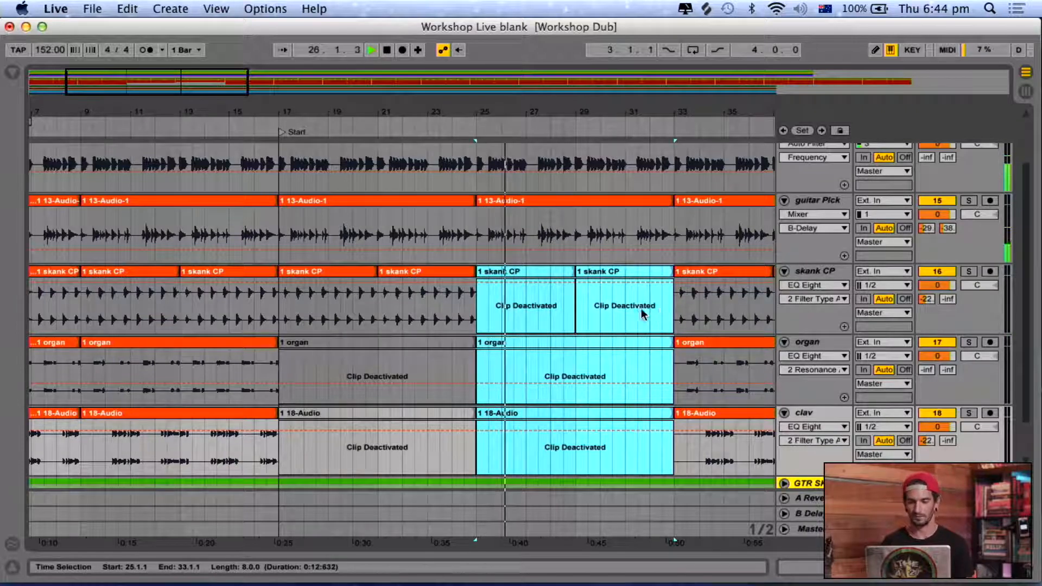
# Reactivate the two skank CP clips between bars 25 and 33.
pyautogui.click(638, 272)
pyautogui.keyDown('shift'); pyautogui.click(554, 274); pyautogui.keyUp('shift')
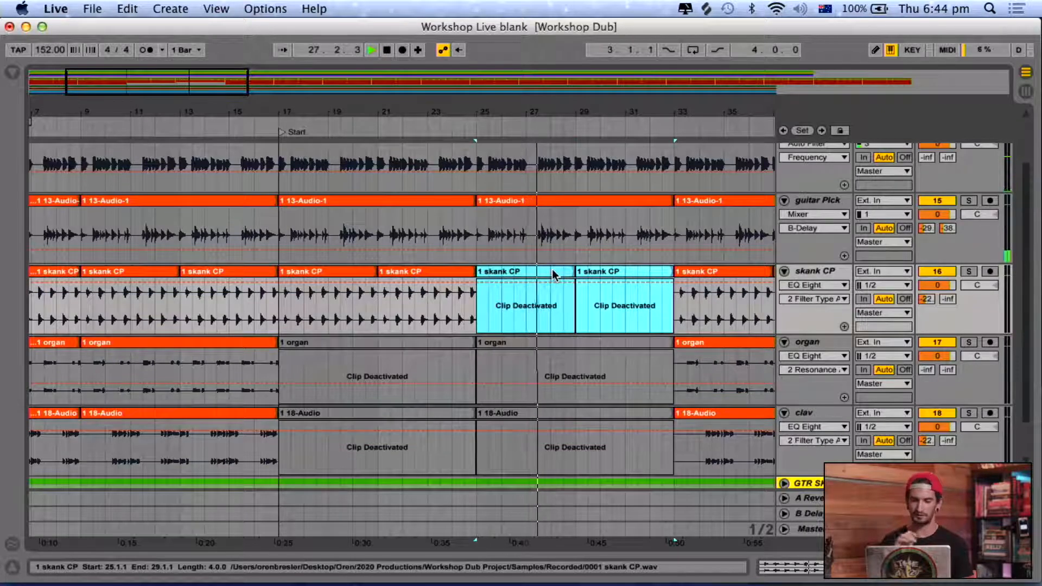
pyautogui.press('0')
pyautogui.hscroll(4, 554, 274)
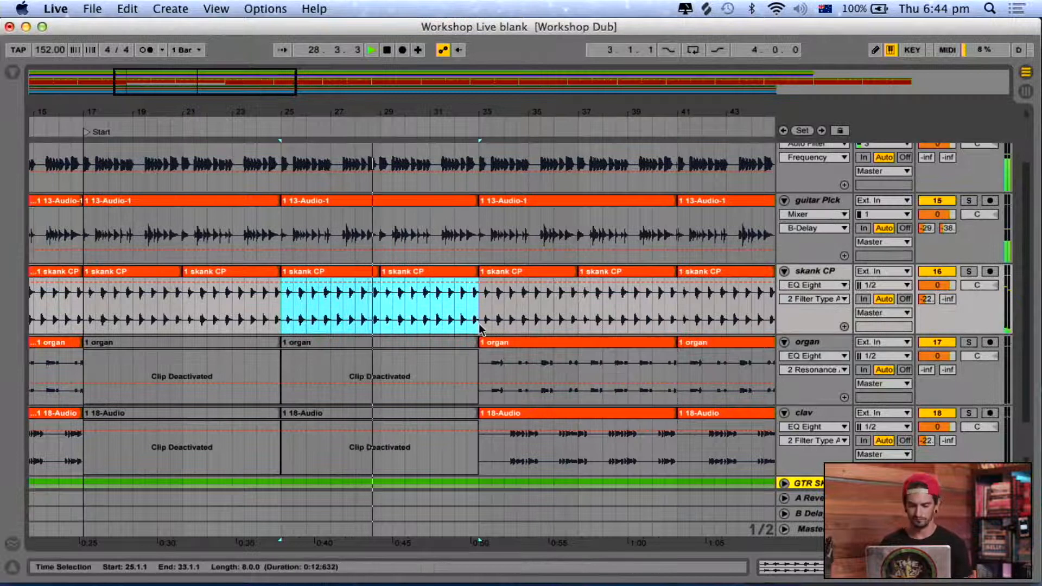
# Deactivate the two skank CP clips and the clav clip between bars 33 and 41, leaving the organ active.
pyautogui.click(556, 273)
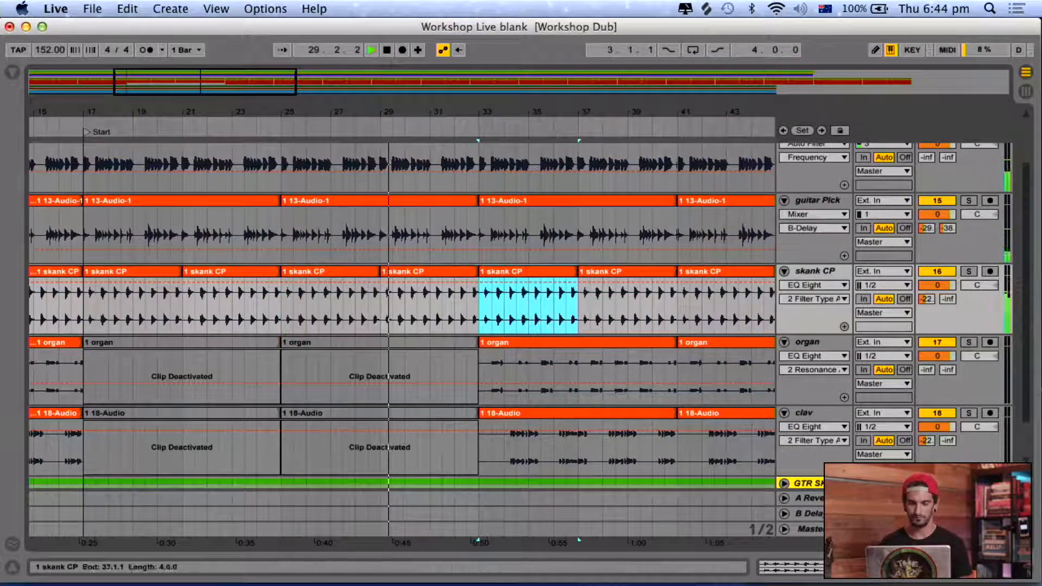
pyautogui.keyDown('shift'); pyautogui.click(630, 343); pyautogui.keyUp('shift')
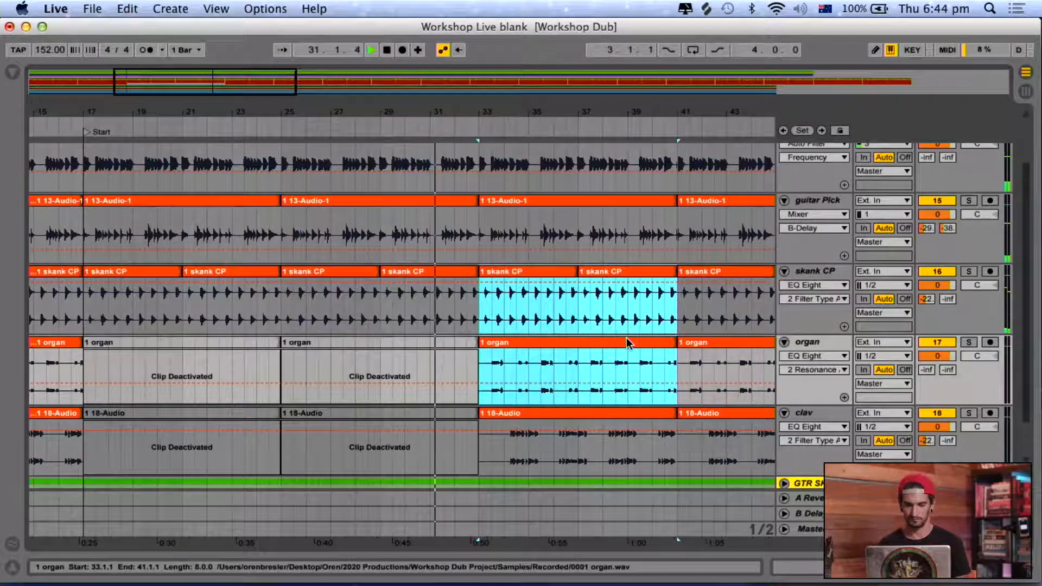
pyautogui.click(638, 274)
pyautogui.keyDown('shift'); pyautogui.click(529, 275); pyautogui.keyUp('shift')
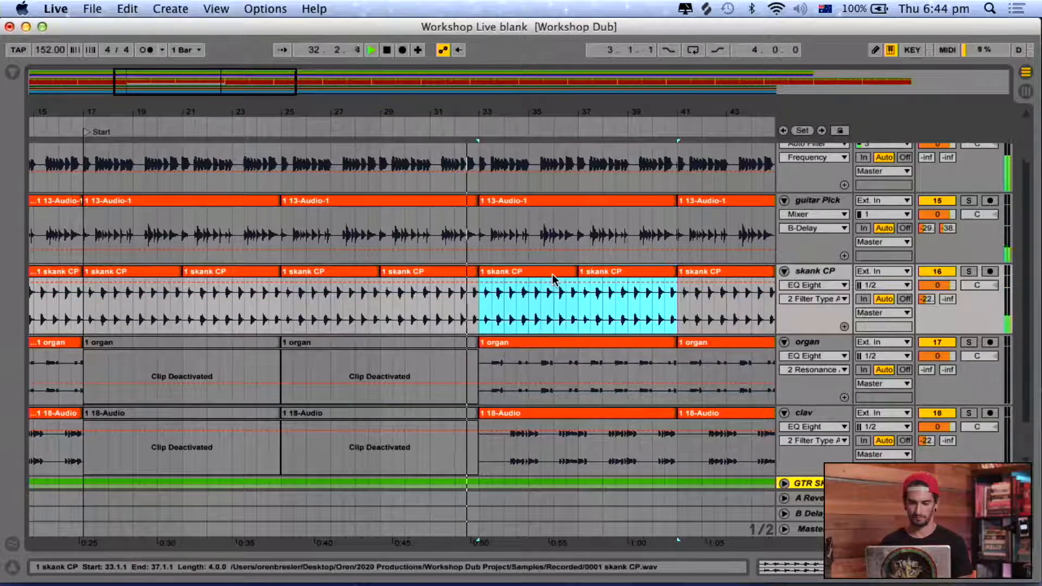
pyautogui.press('0')
pyautogui.click(579, 418)
pyautogui.press('0')
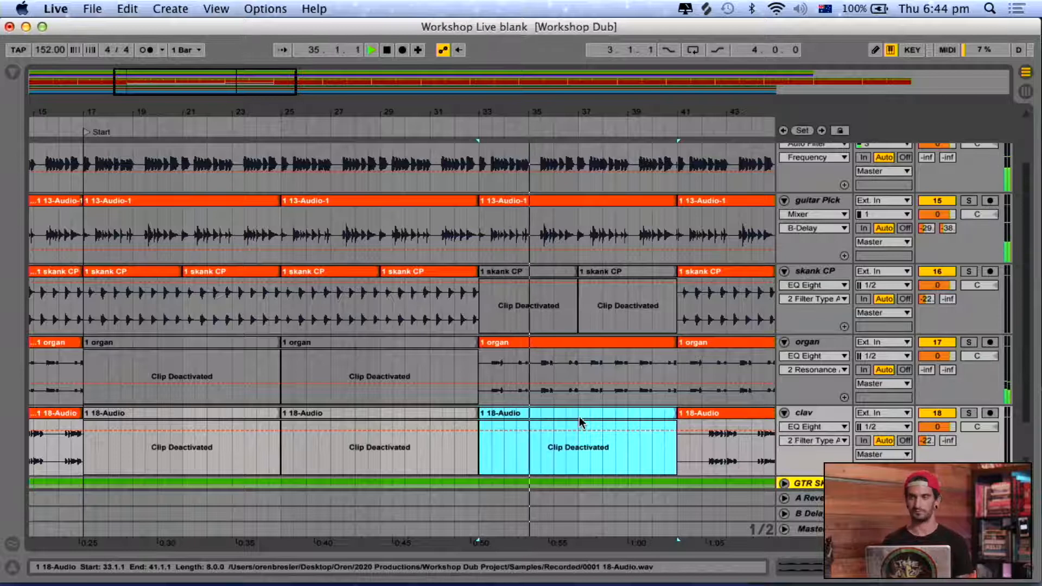
# Raise the Vocals group's volume to -6.1 dB in the session mixer.
pyautogui.scroll(-2, 613, 337)
pyautogui.scroll(2, 614, 337)
pyautogui.hscroll(4, 614, 336)
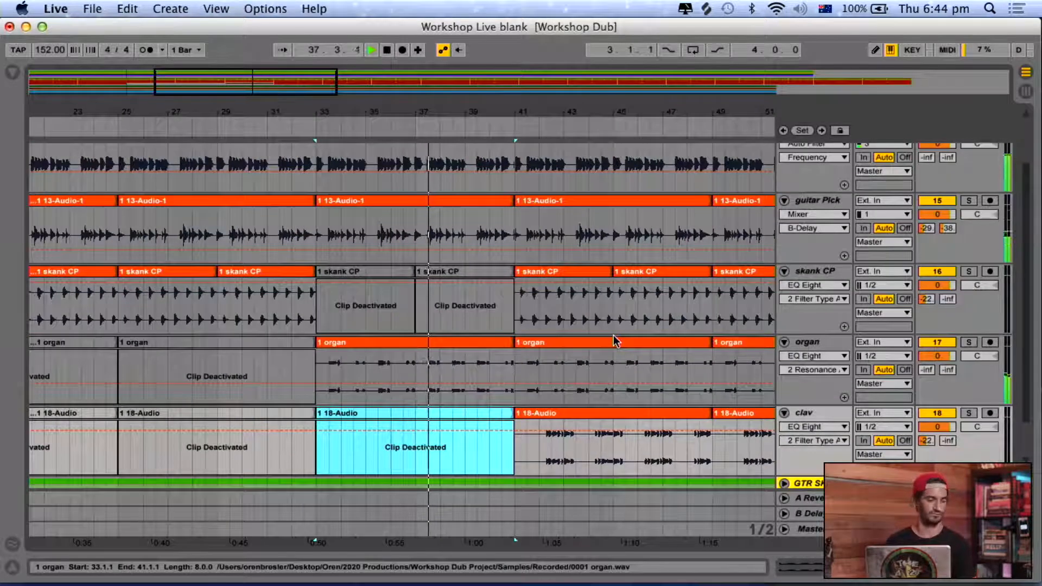
pyautogui.hscroll(-10, 614, 341)
pyautogui.press('Tab')
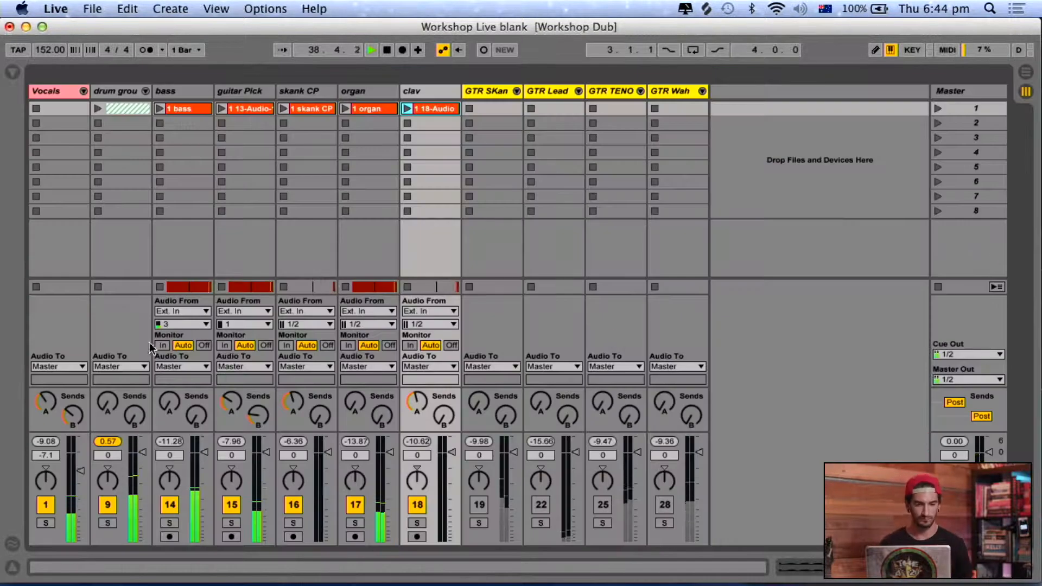
pyautogui.press('Up')
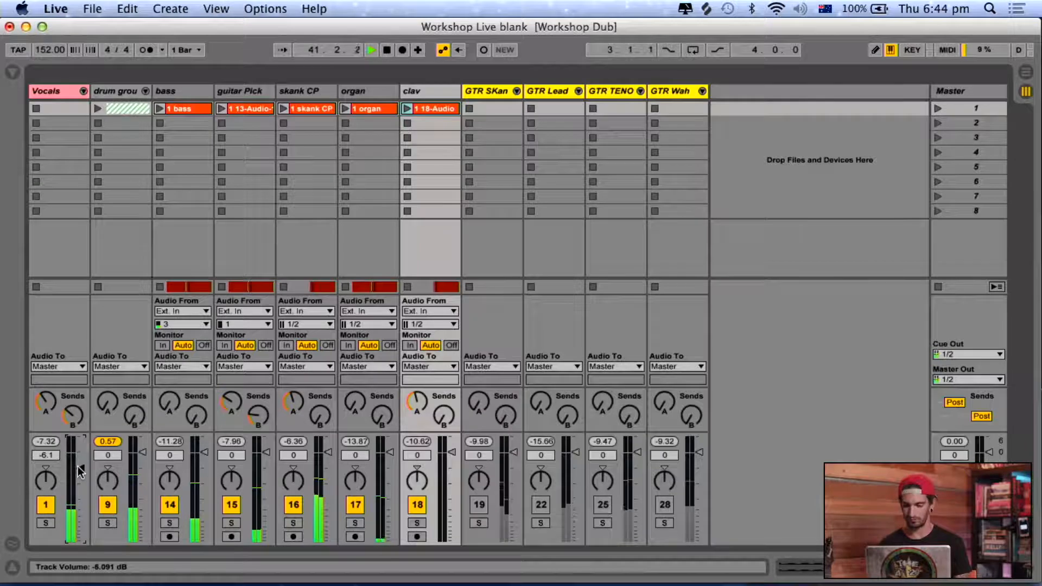
pyautogui.press('super+alt+l')
pyautogui.press('super+alt+b')
# Deactivate the clav clip between bars 41 and 49 in the arrangement.
pyautogui.press('Tab')
pyautogui.hscroll(10, 362, 409)
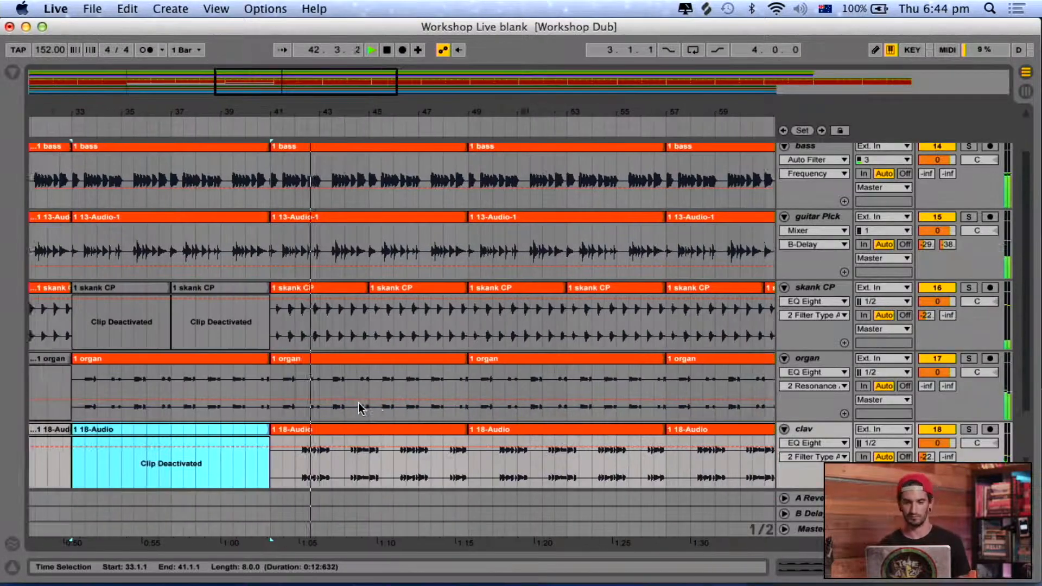
pyautogui.click(320, 428)
pyautogui.press('0')
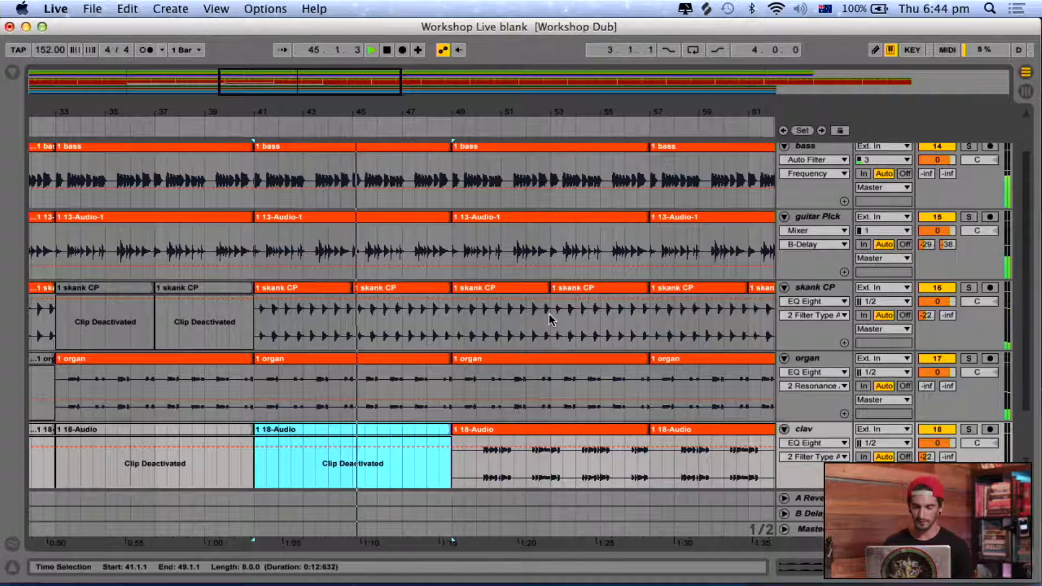
# Deactivate the organ and guitar Pick clips between bars 49 and 57.
pyautogui.click(503, 357)
pyautogui.press('0')
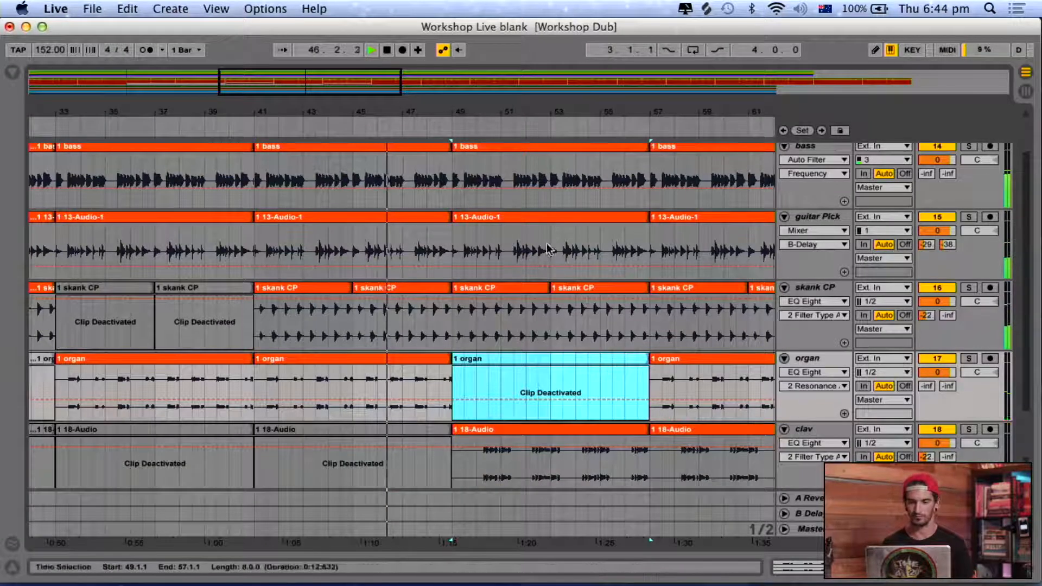
pyautogui.click(579, 218)
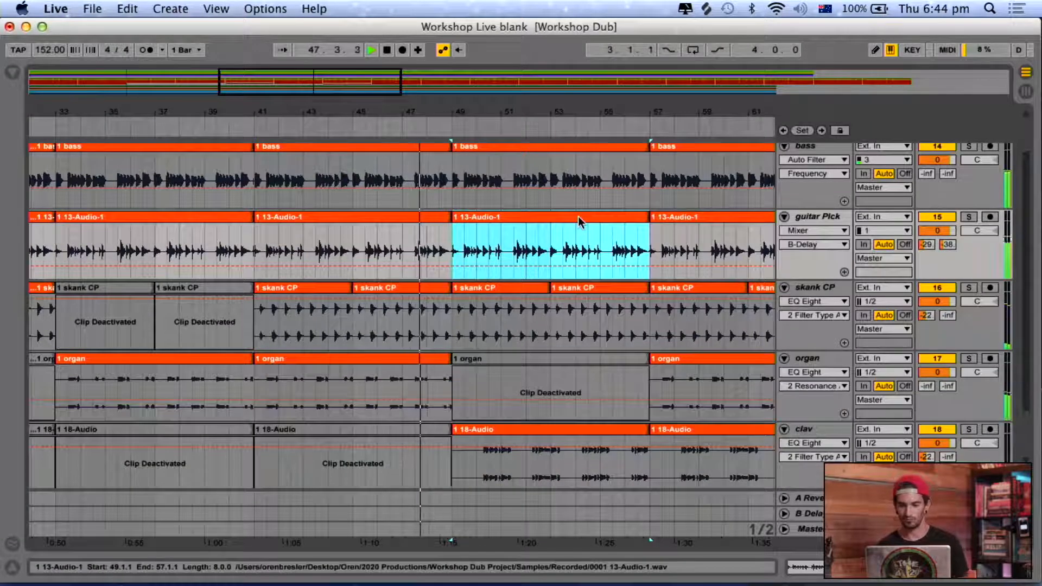
pyautogui.press('0')
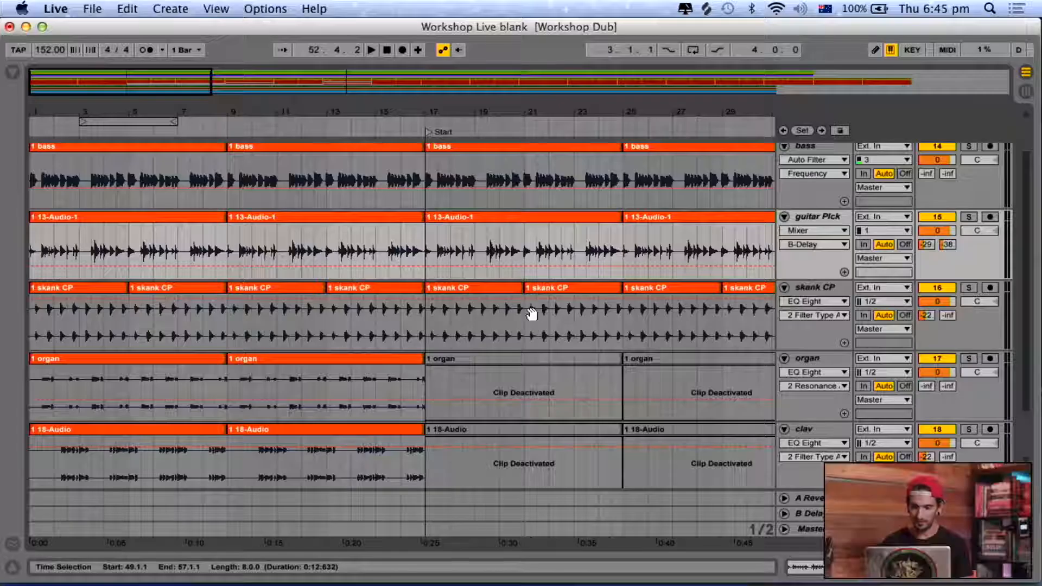
# Insert a new MIDI track directly after the clav track in the session mixer.
pyautogui.scroll(2, 531, 309)
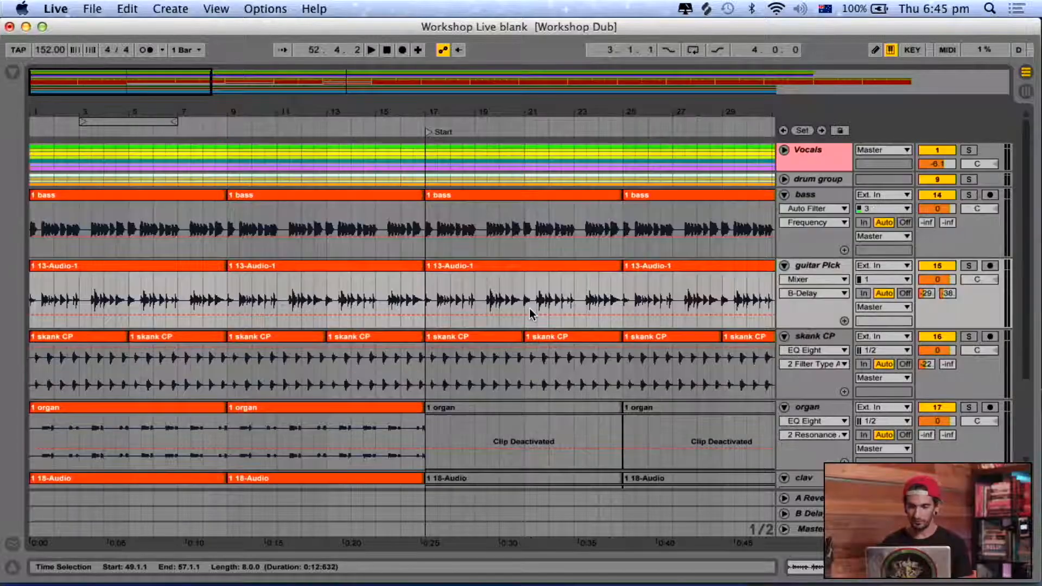
pyautogui.hscroll(3, 666, 255)
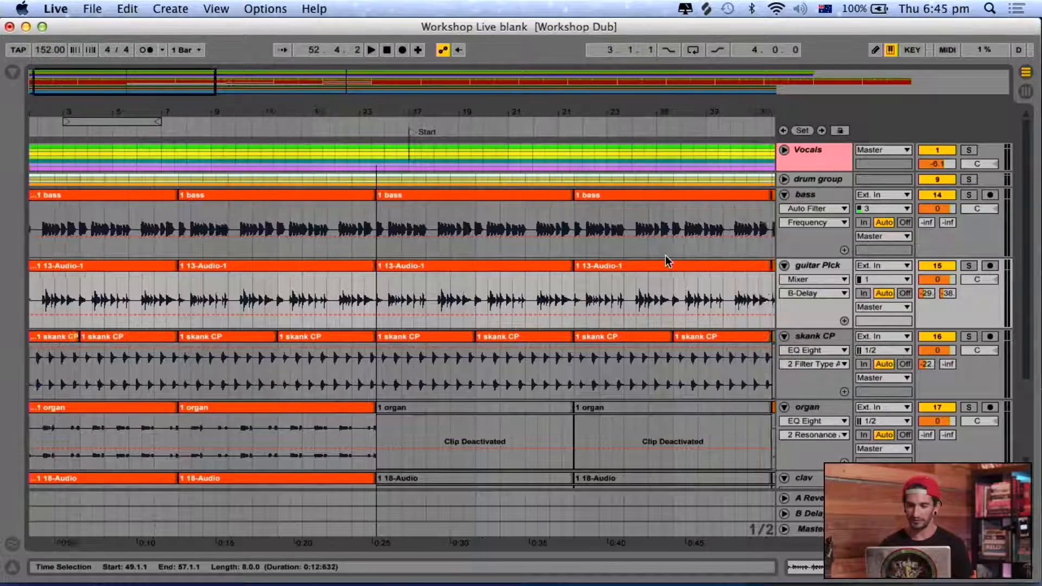
pyautogui.press('Tab')
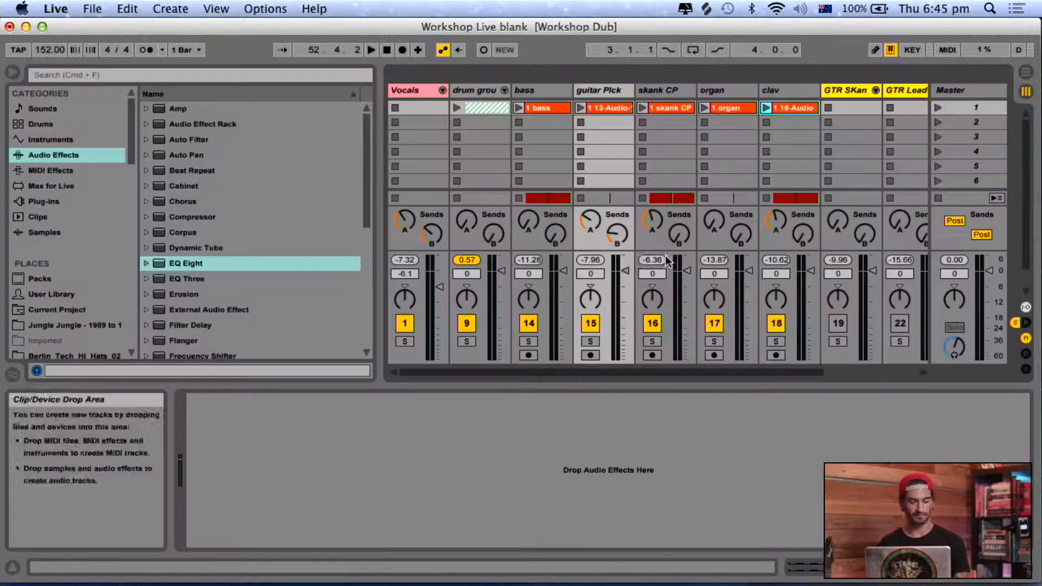
pyautogui.click(419, 90)
pyautogui.hscroll(3, 667, 111)
pyautogui.click(722, 90)
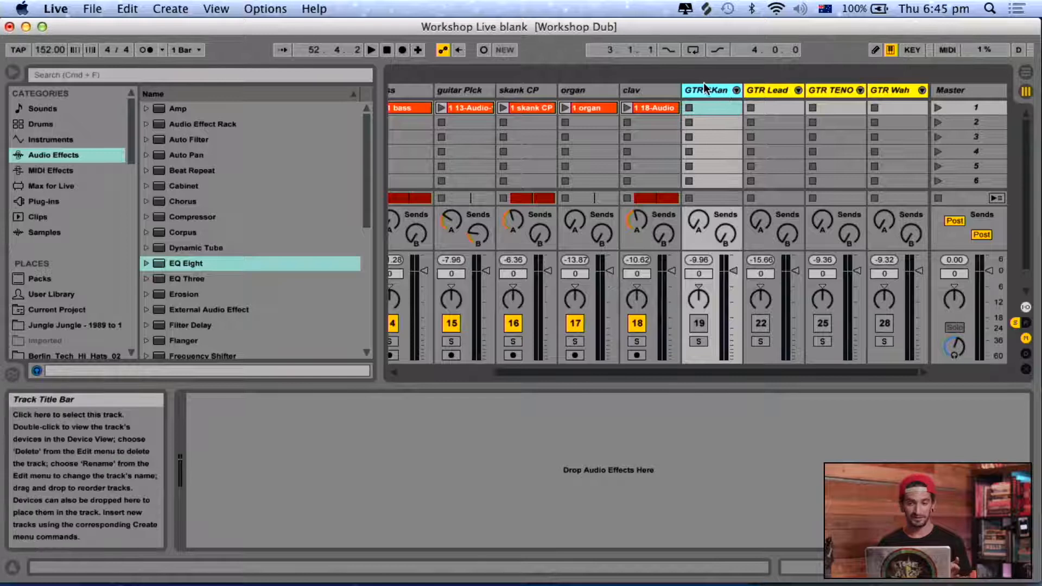
pyautogui.click(652, 90)
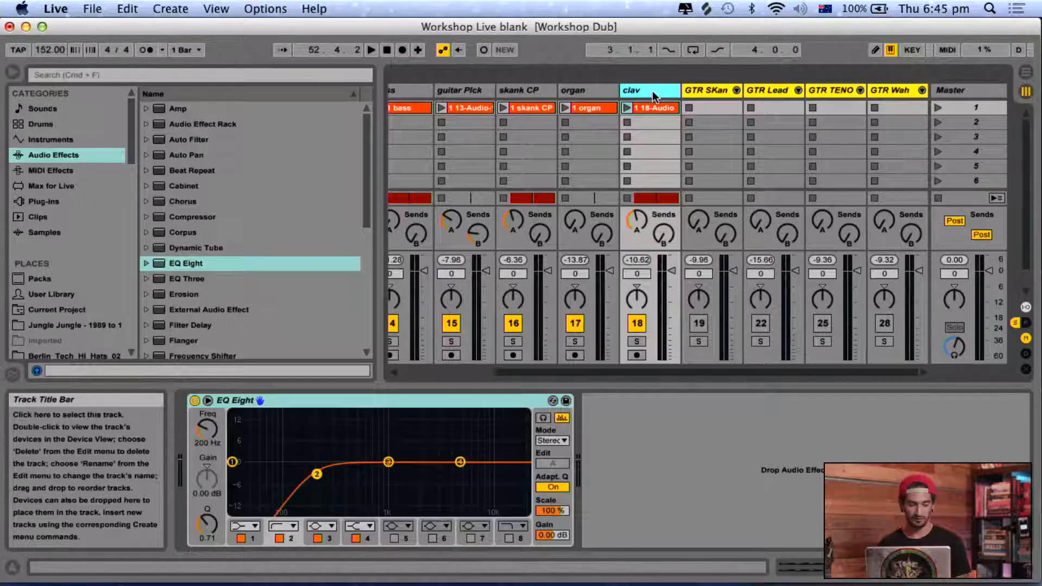
pyautogui.press('super+shift+t')
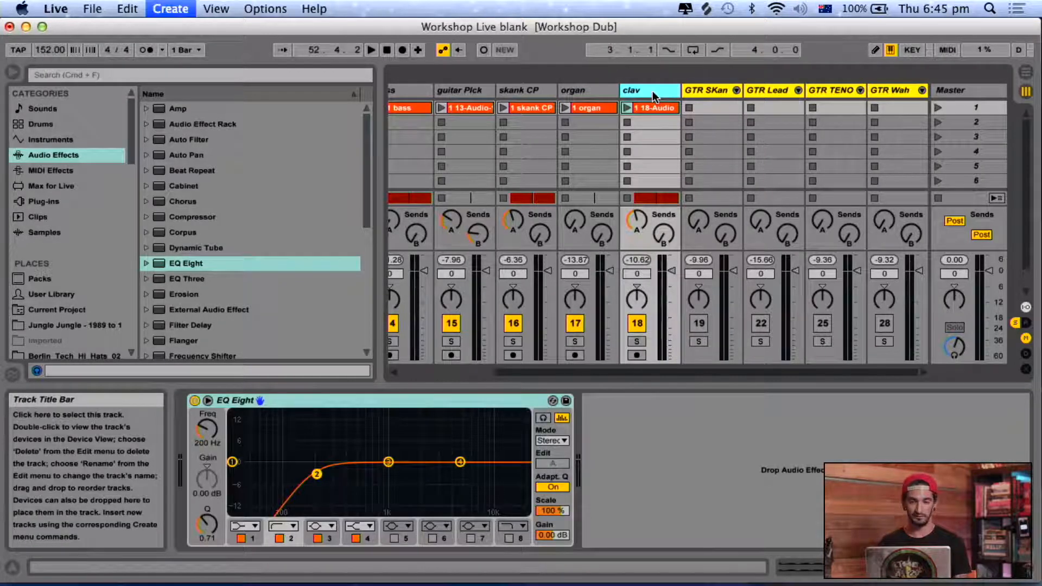
# Load an empty Drum Rack onto the new MIDI track.
pyautogui.click(41, 123)
pyautogui.click(176, 125)
pyautogui.doubleClick(176, 125)
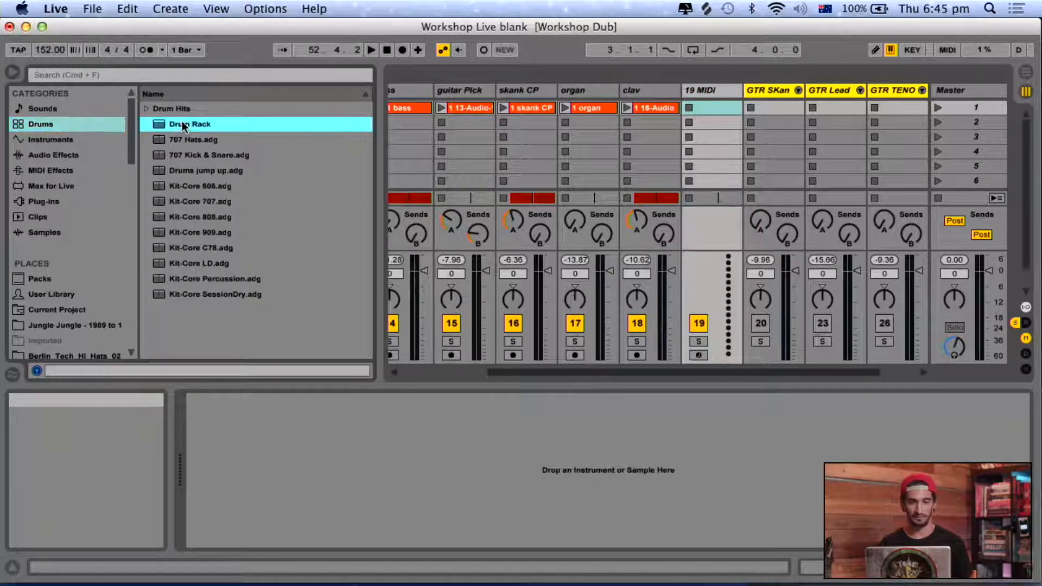
# Switch to Splice, browse the percussion samples in the library, and search for "timbale".
pyautogui.click(706, 9)
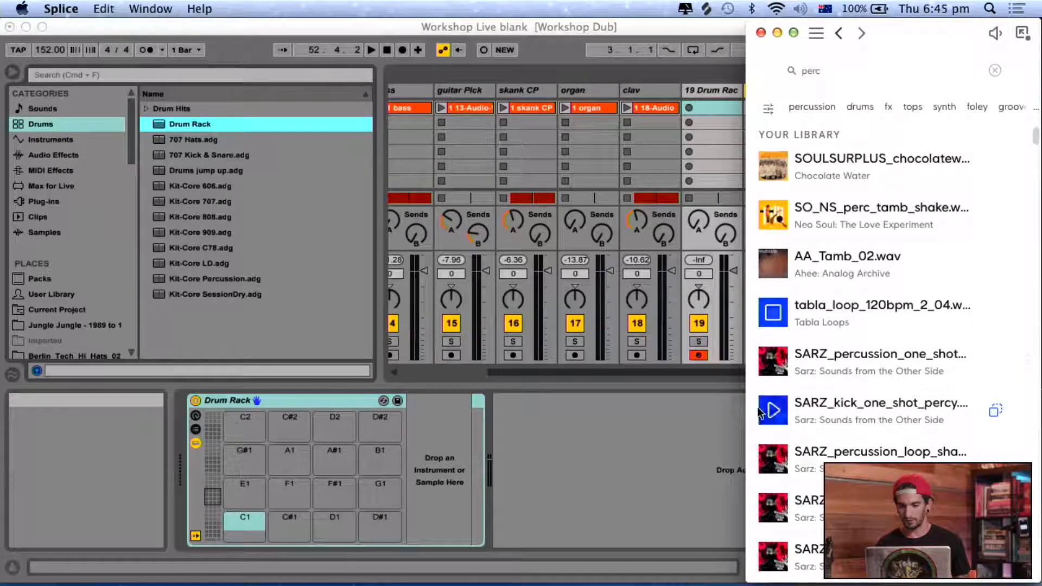
pyautogui.scroll(-10, 774, 406)
pyautogui.scroll(-10, 774, 406)
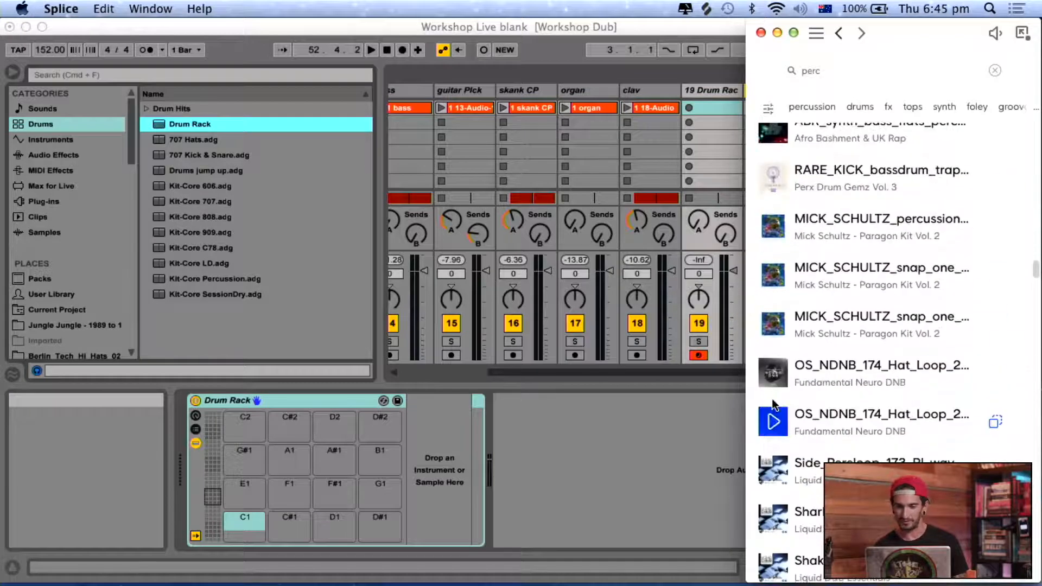
pyautogui.scroll(-5, 776, 422)
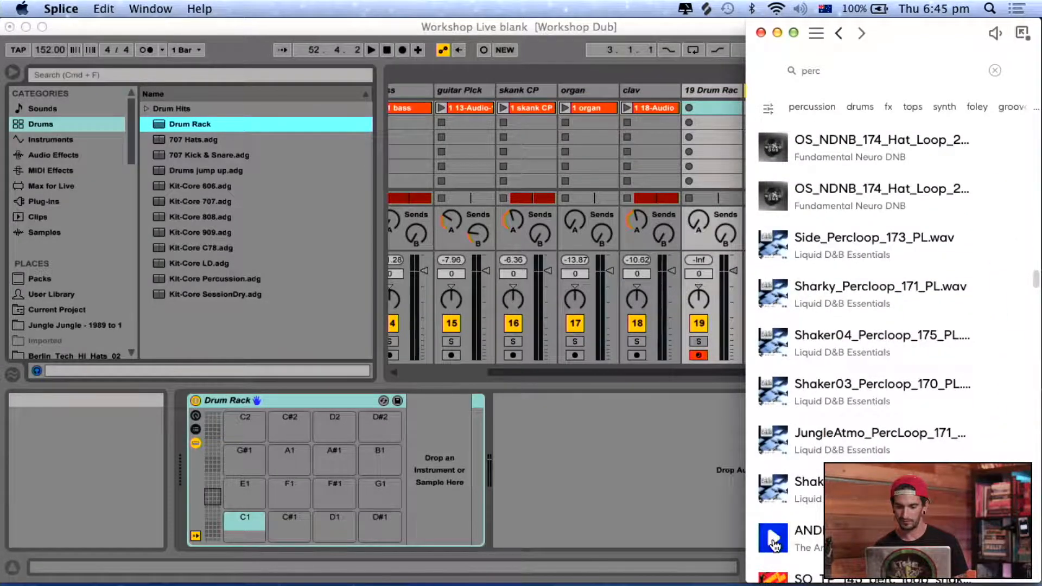
pyautogui.scroll(-6, 775, 544)
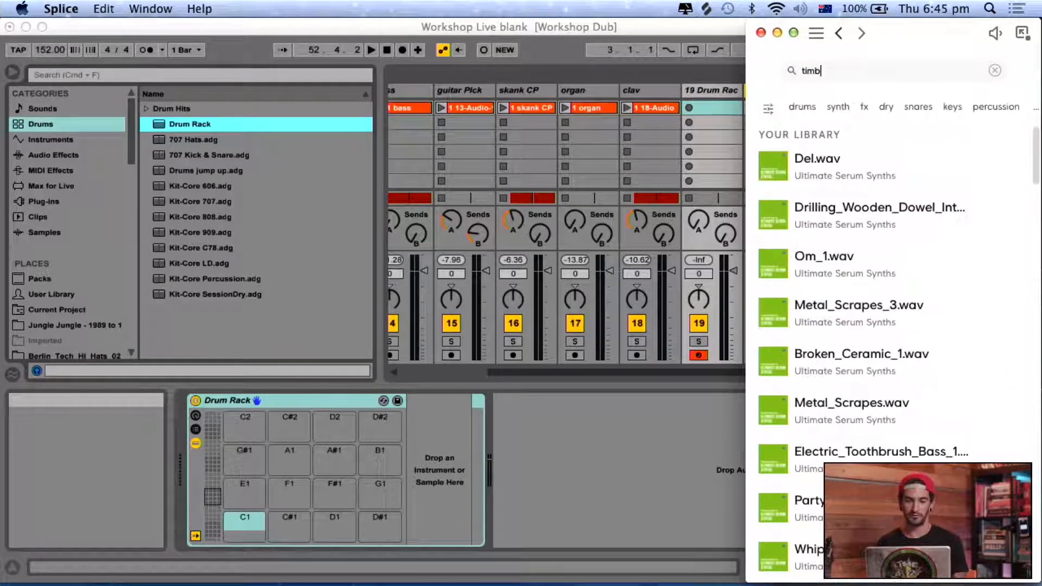
pyautogui.write('ale')
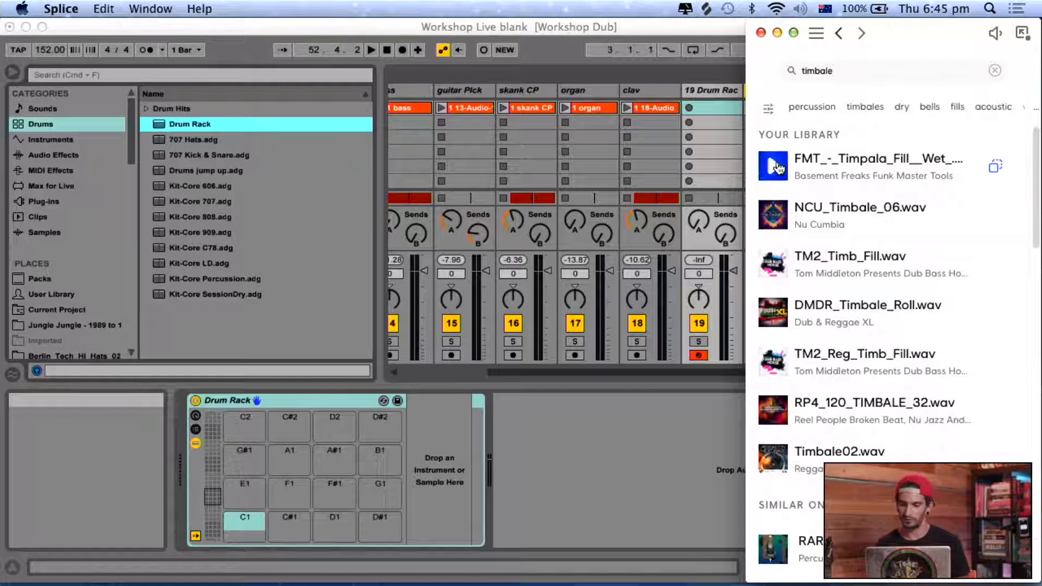
# Load NCU_Timbale_06.wav onto pad C1 and TM2_Timb_Fill.wav onto pad D1 of the Drum Rack.
pyautogui.click(772, 216)
pyautogui.moveTo(818, 209); pyautogui.dragTo(244, 522)
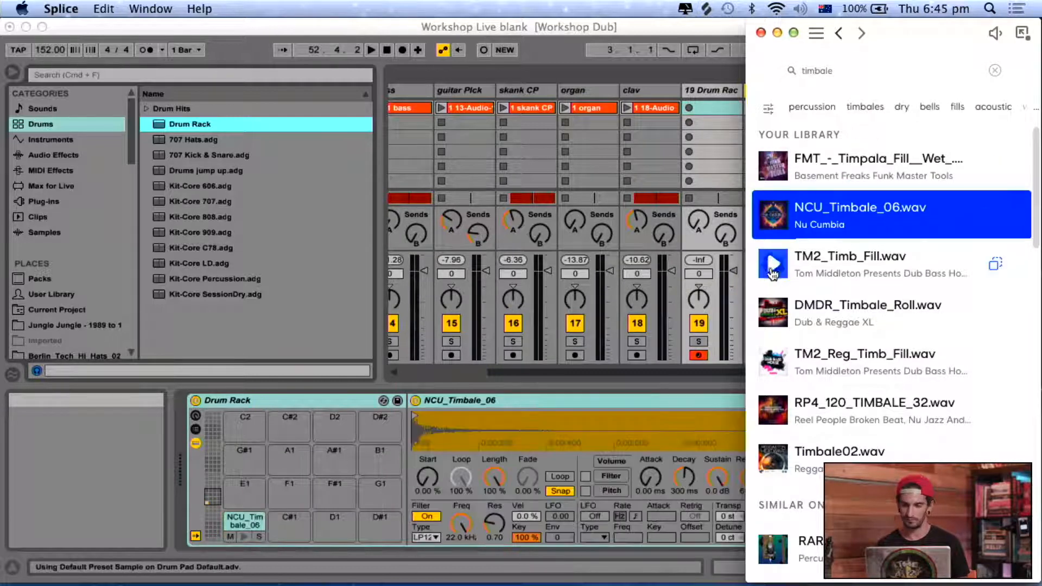
pyautogui.click(773, 266)
pyautogui.moveTo(835, 265); pyautogui.dragTo(328, 524)
# Audition further timbale samples and load Timbale02.wav onto pad C#1 of the Drum Rack.
pyautogui.click(801, 305)
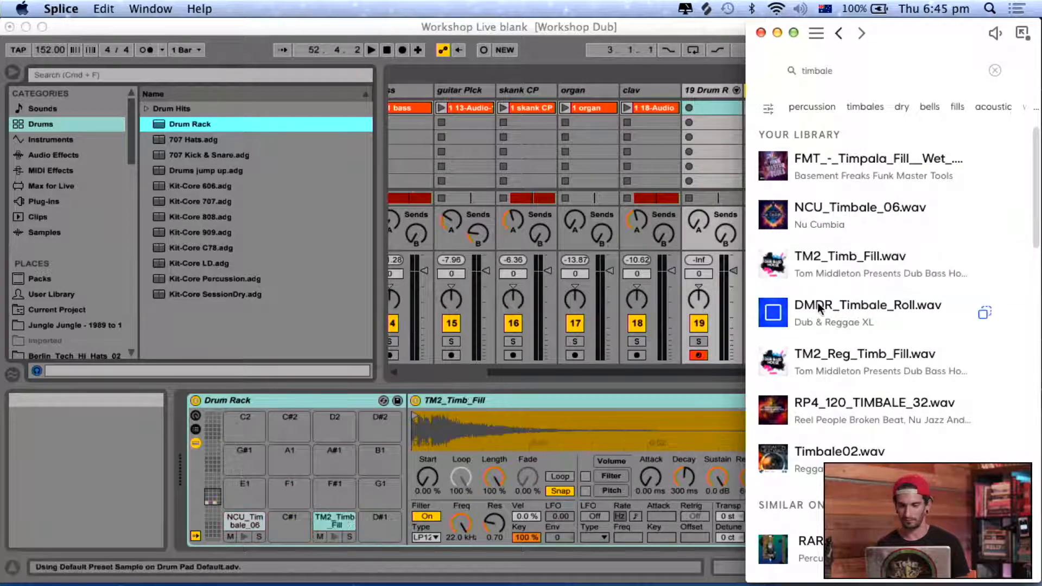
pyautogui.click(773, 410)
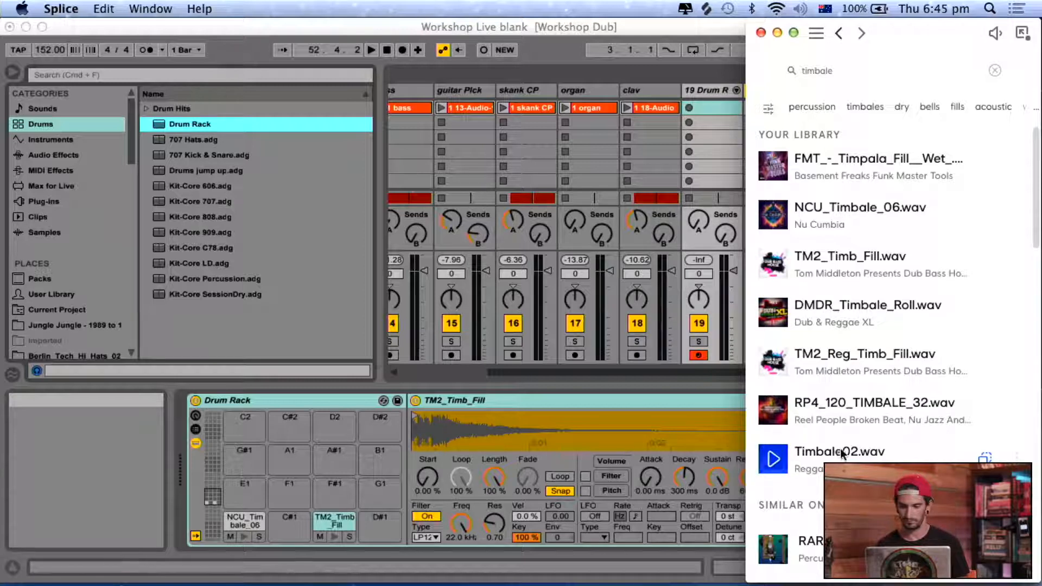
pyautogui.moveTo(814, 459); pyautogui.dragTo(289, 521)
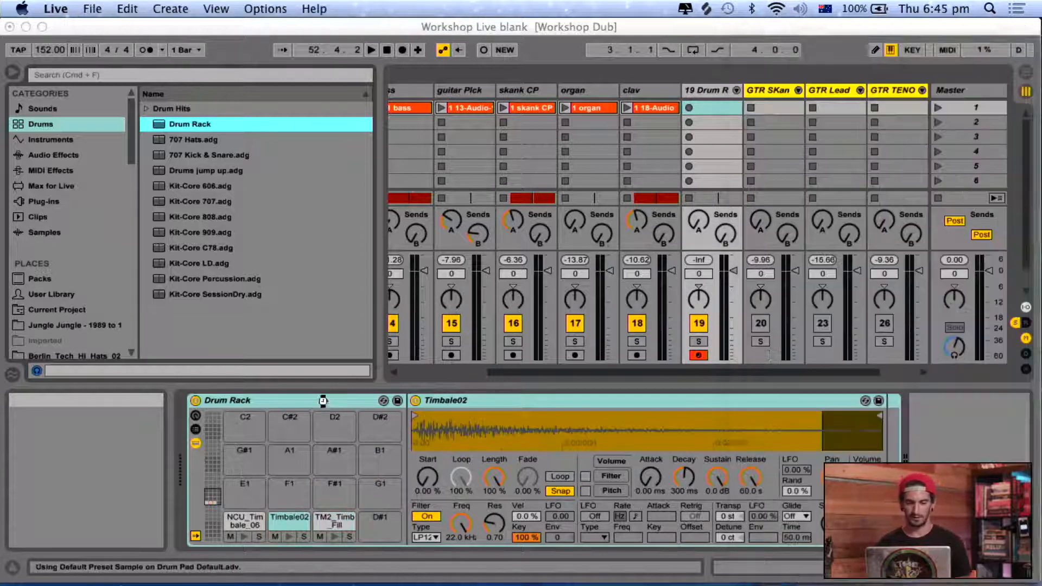
# Return to Live, lower the computer MIDI keyboard's octave, and try out the timbale pads.
pyautogui.click(322, 399)
pyautogui.press('a')
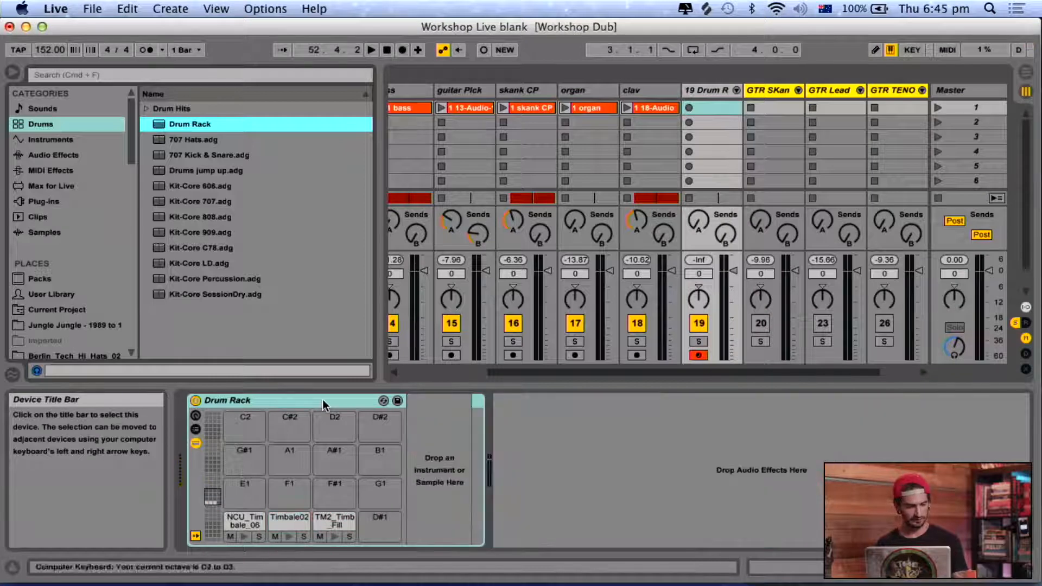
pyautogui.press('z')
pyautogui.press('a')
pyautogui.press('w')
pyautogui.press('s')
# Play the arrangement from bar 49 and perform timbale hits over it on the Drum Rack.
pyautogui.press('space')
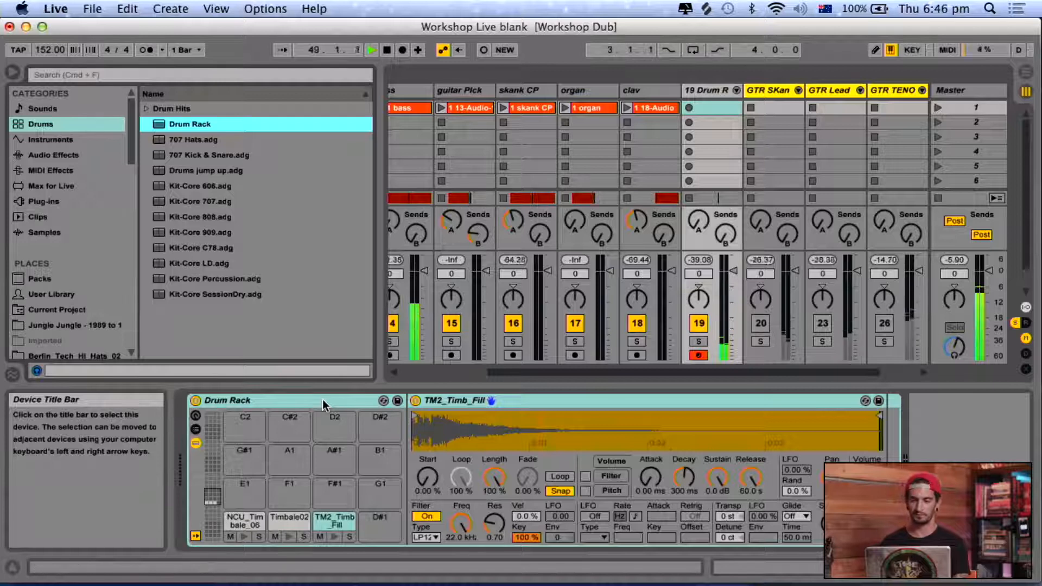
pyautogui.press('a')
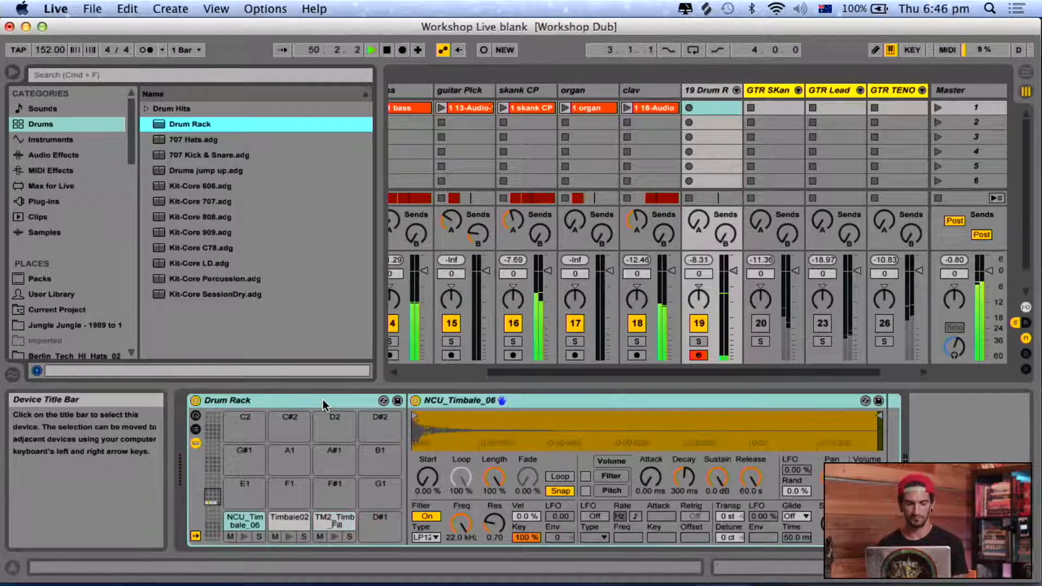
pyautogui.press('w')
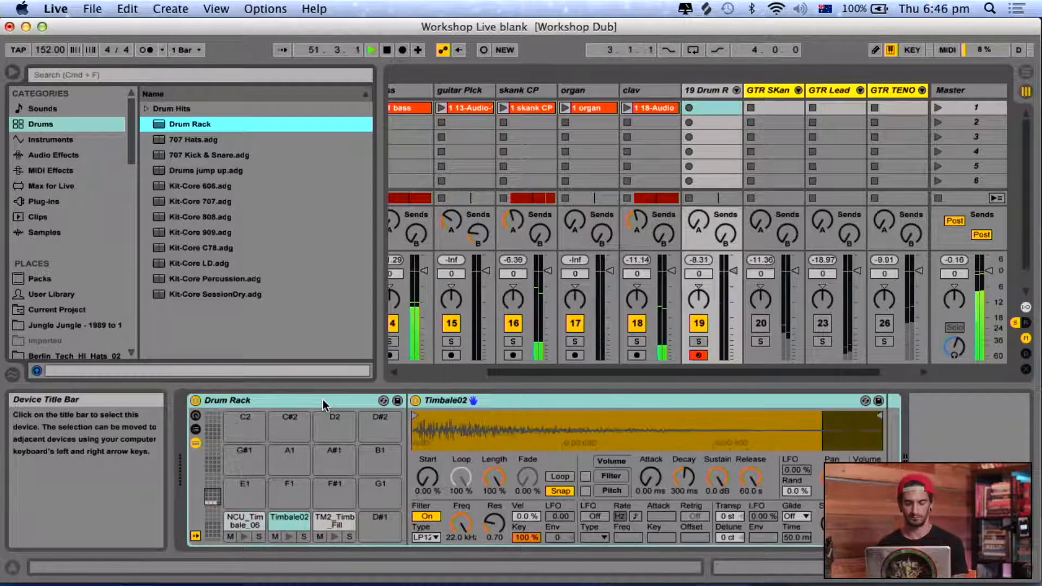
pyautogui.press('a')
pyautogui.press('s')
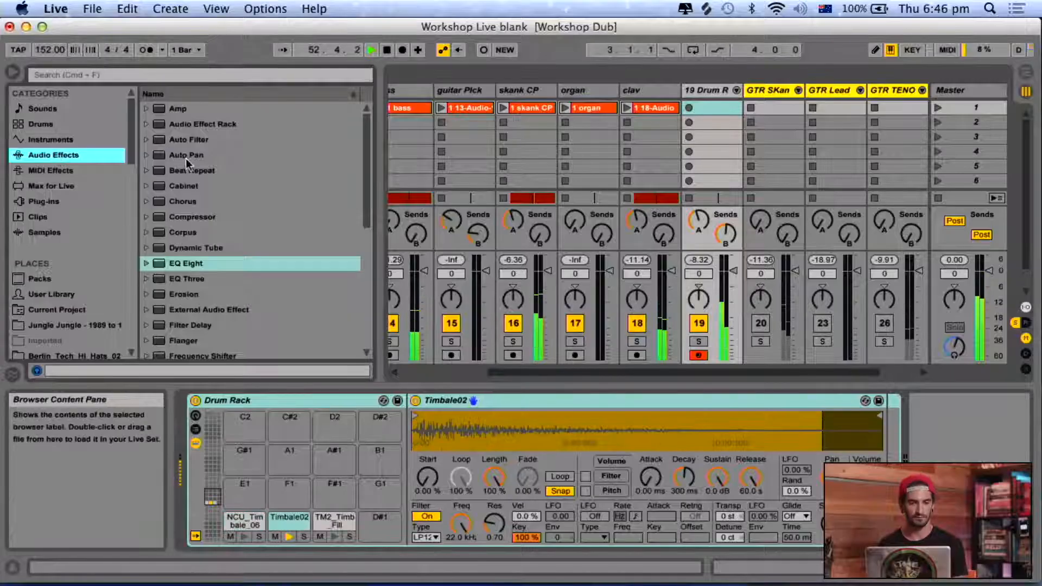
# Add a Compressor after the Drum Rack, lower its threshold to about -9 dB, and test it with timbale hits.
pyautogui.doubleClick(192, 216)
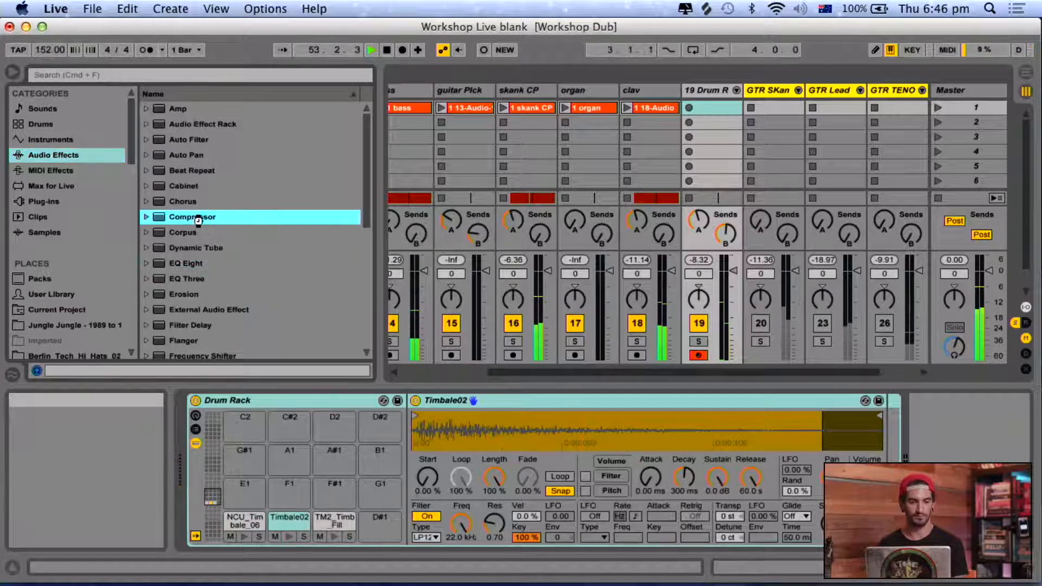
pyautogui.moveTo(909, 439); pyautogui.dragTo(909, 458)
pyautogui.press('a')
pyautogui.press('a')
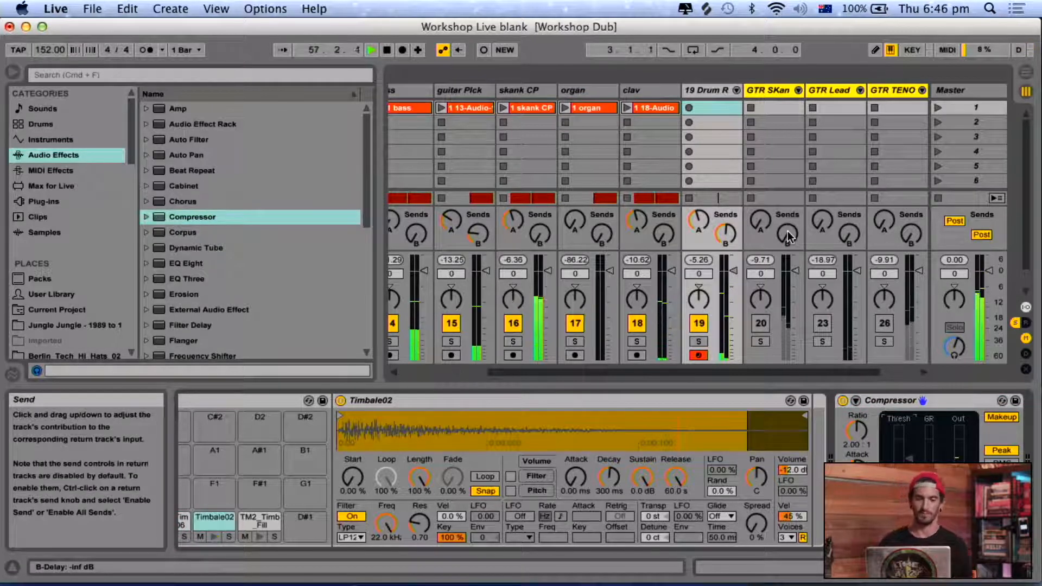
# Stop playback, rename the Drum Rack track as Perc, and hide the device view and browser.
pyautogui.press('space')
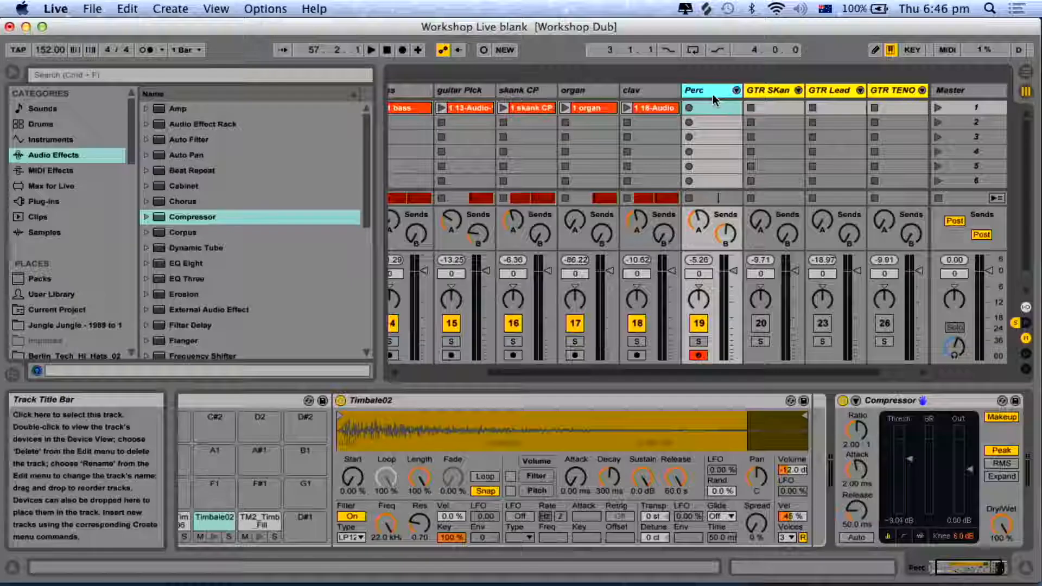
pyautogui.press('alt+super+l')
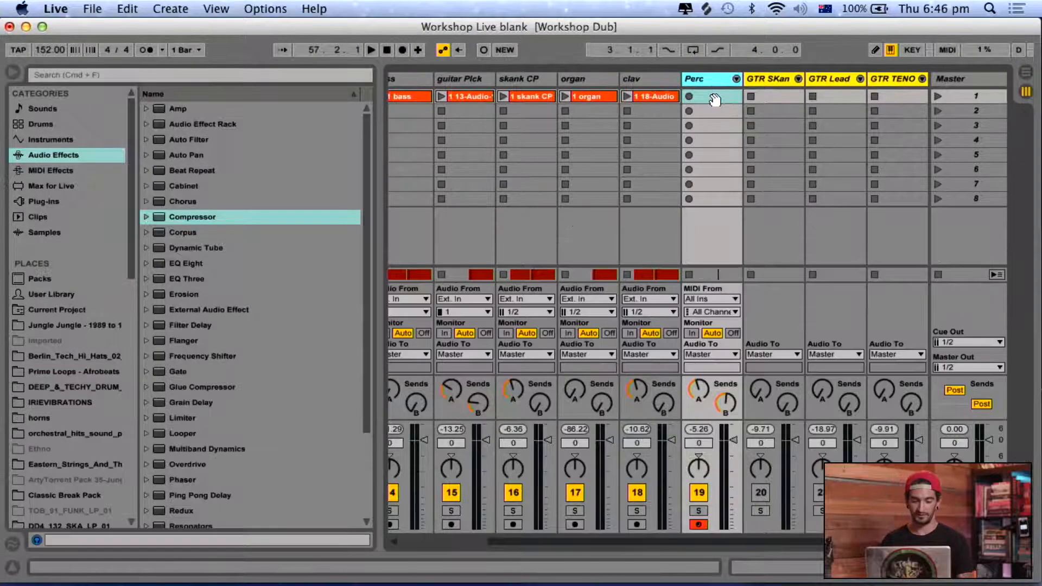
pyautogui.press('alt+super+b')
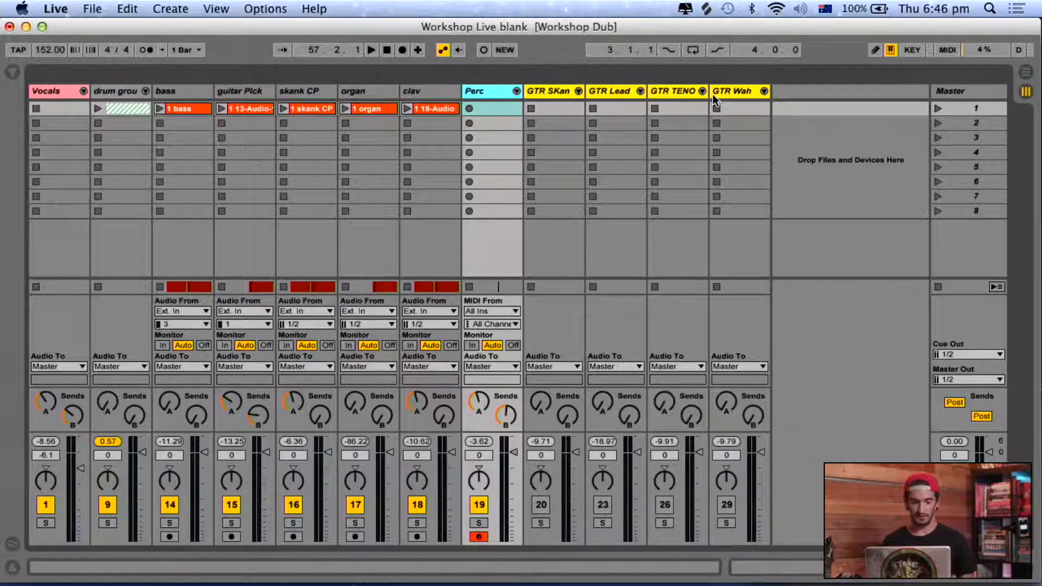
# Examine the arrangement's track lanes, including Perc, around and beyond the deactivated clips between bars 49 and 57.
pyautogui.press('Tab')
pyautogui.hscroll(15, 503, 233)
pyautogui.scroll(5, 503, 234)
pyautogui.hscroll(-1, 503, 233)
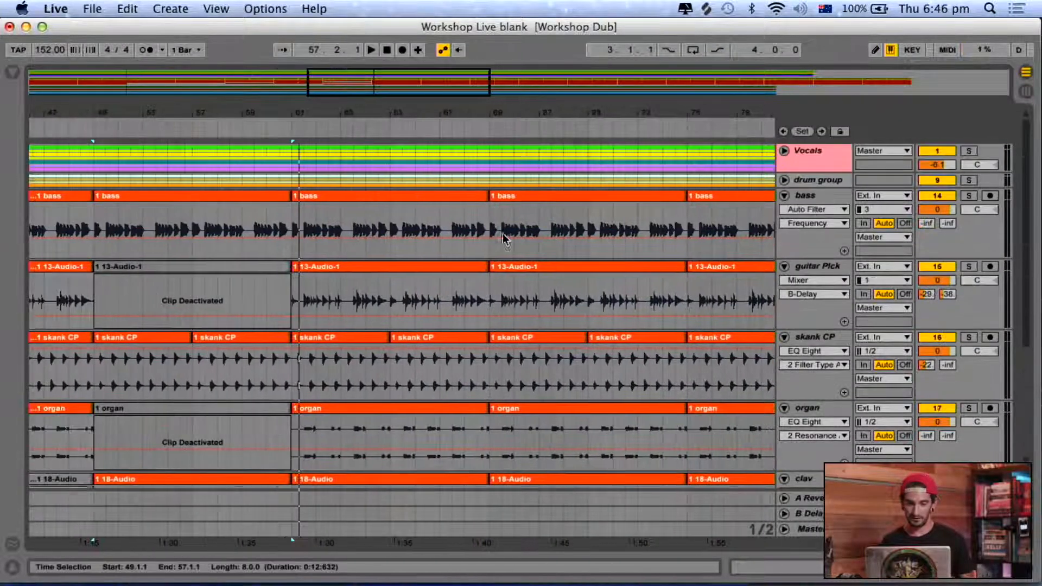
pyautogui.scroll(-5, 502, 234)
pyautogui.hscroll(5, 502, 233)
pyautogui.hscroll(-10, 502, 233)
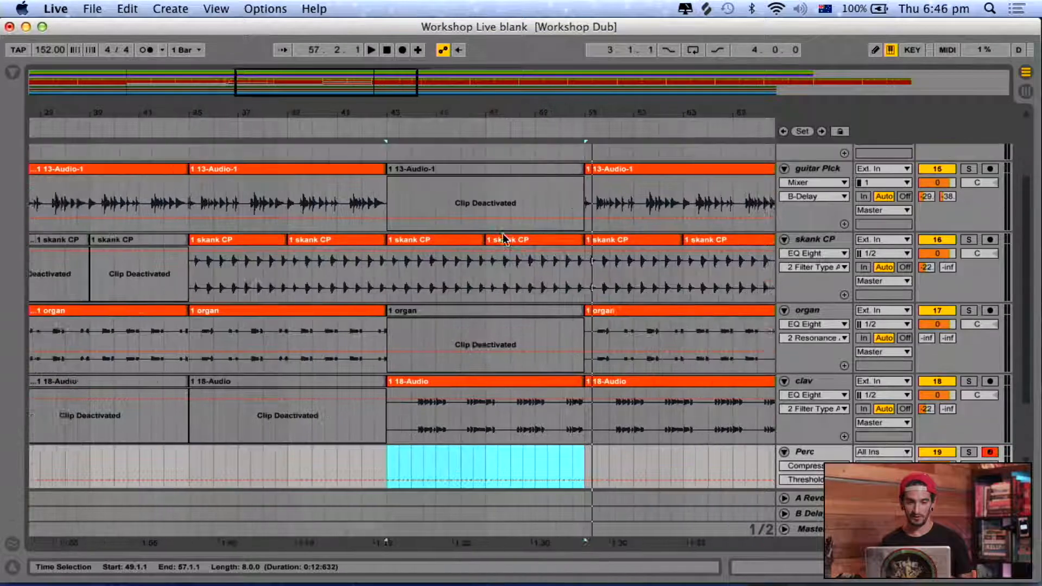
pyautogui.hscroll(13, 503, 238)
pyautogui.scroll(3, 502, 238)
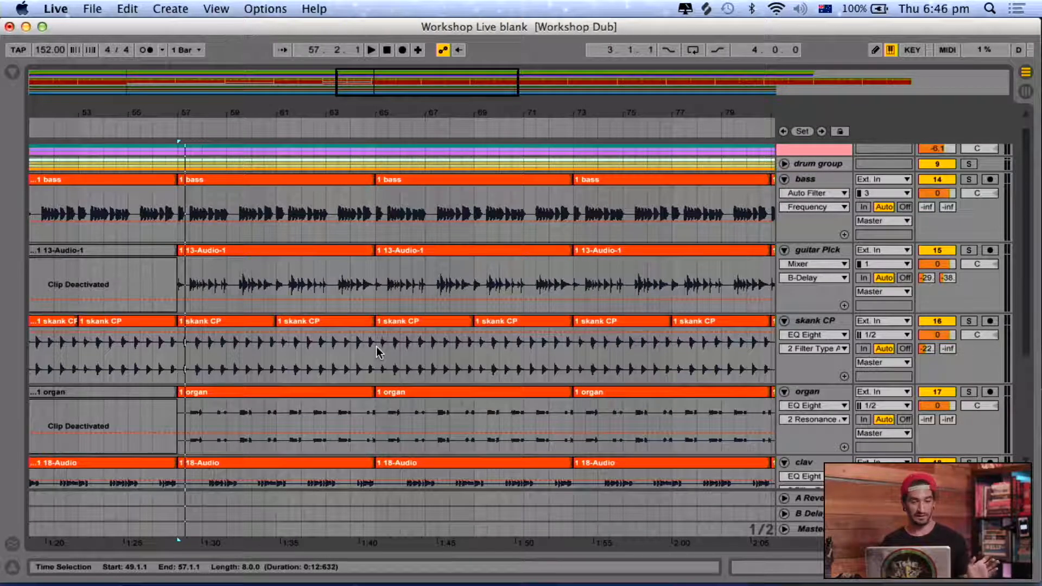
# Return to the session mixer and select the bass track.
pyautogui.press('Tab')
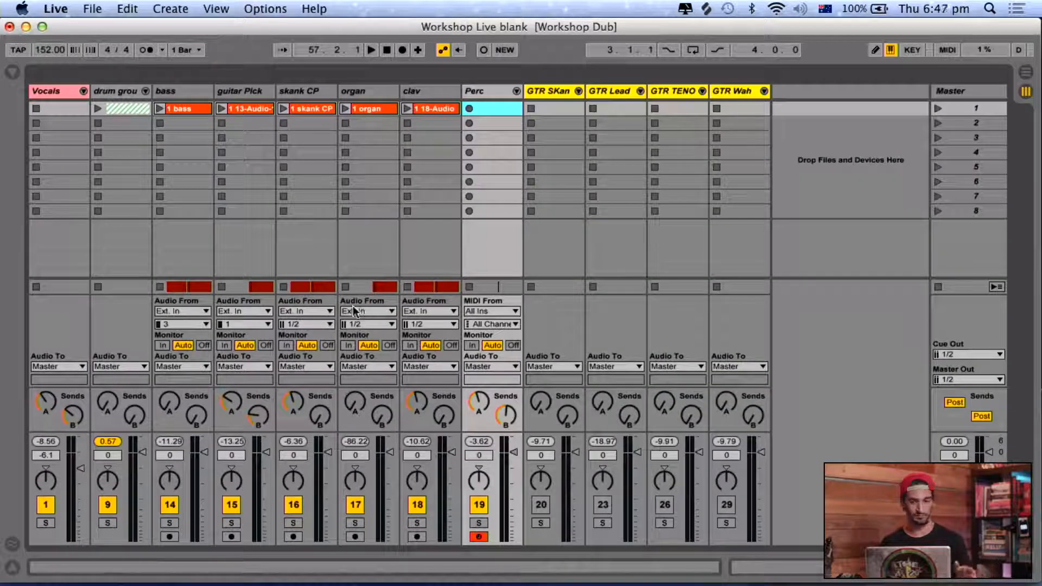
pyautogui.click(189, 84)
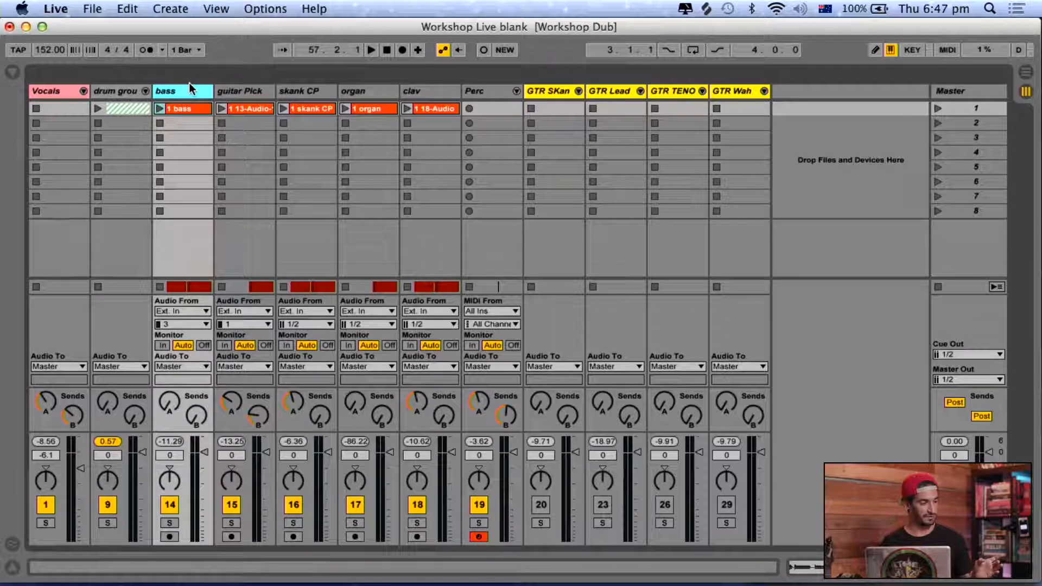